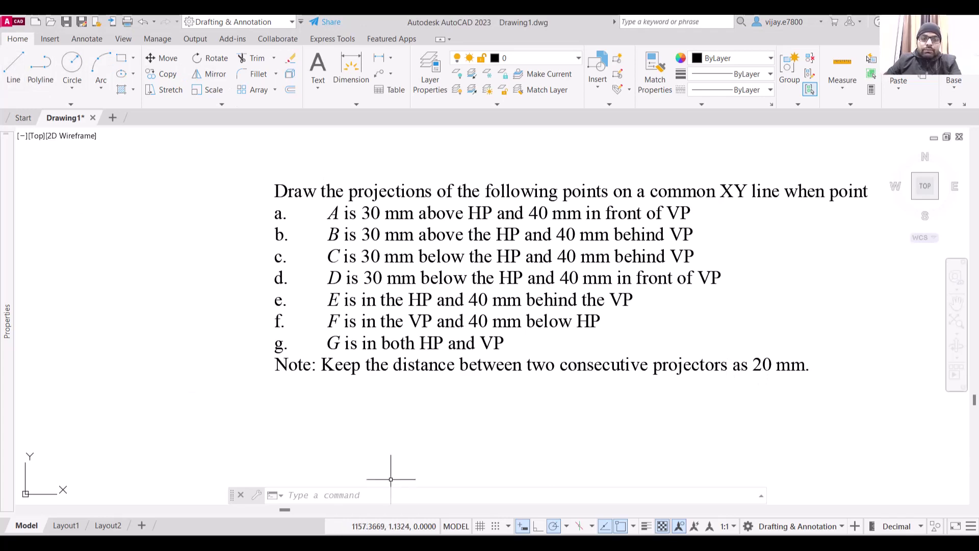
# - Draw a horizontal XY line 140 mm long in the empty area below the problem statement
pyautogui.scroll(-2, 312, 442)
pyautogui.moveTo(312, 442); pyautogui.dragTo(470, 256, button='middle')
pyautogui.scroll(2, 449, 280)
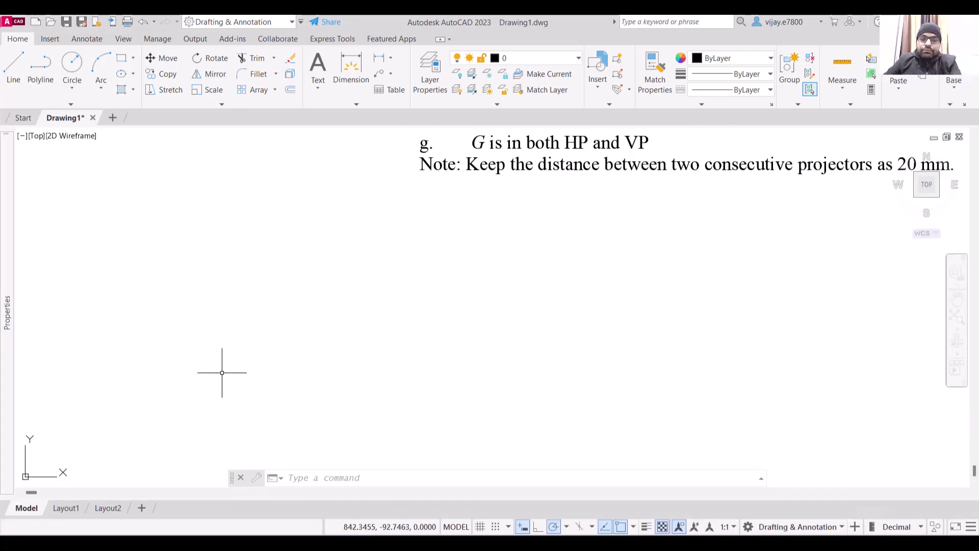
pyautogui.scroll(-1, 136, 411)
pyautogui.moveTo(152, 419); pyautogui.dragTo(271, 326, button='middle')
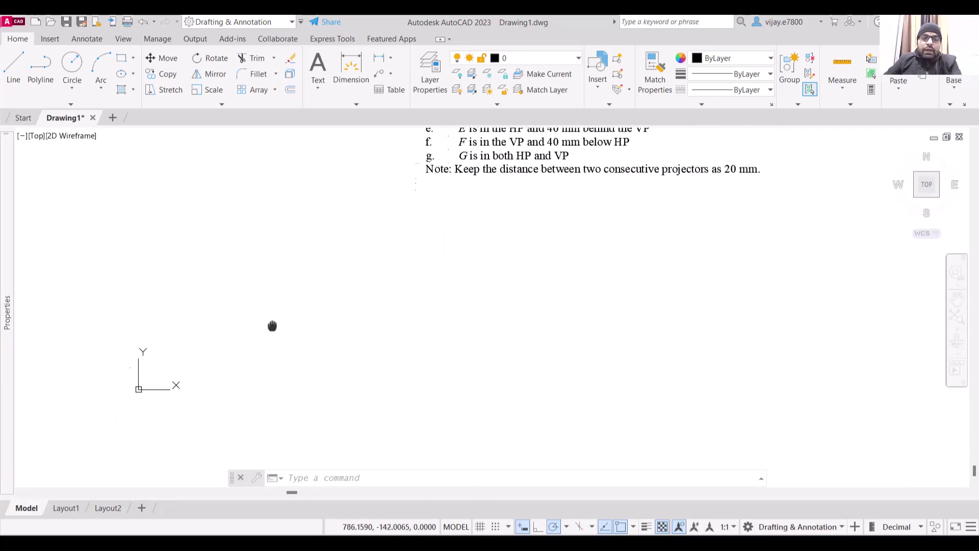
pyautogui.click(199, 370)
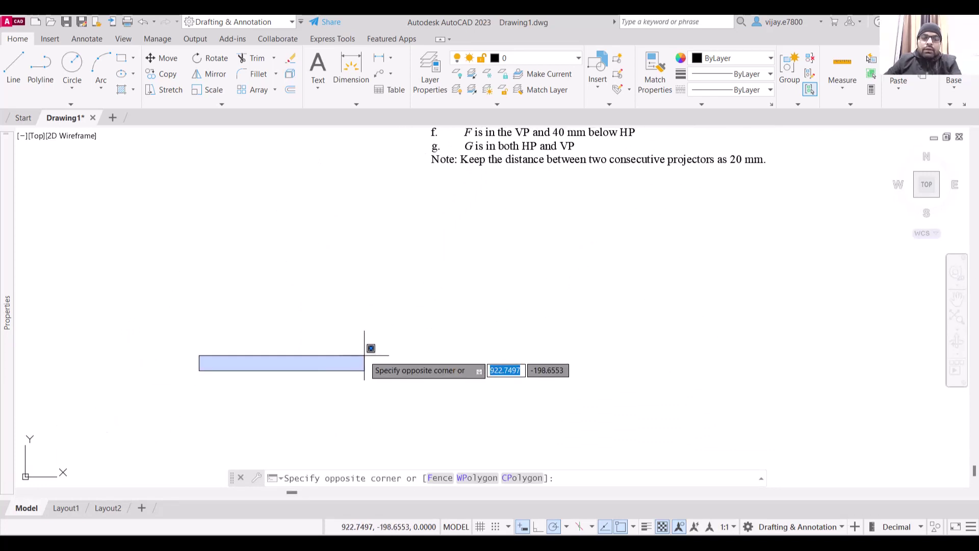
pyautogui.click(495, 356)
pyautogui.click(15, 75)
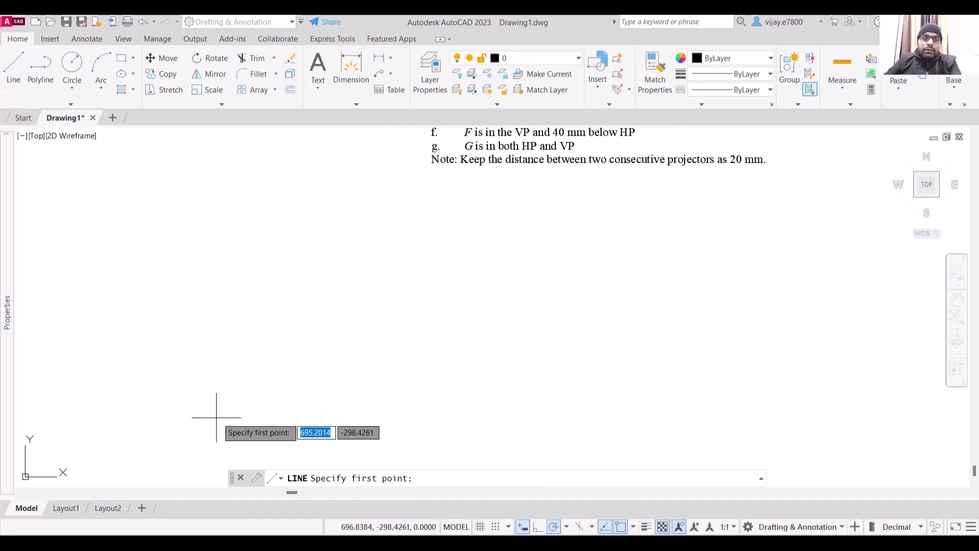
pyautogui.click(161, 366)
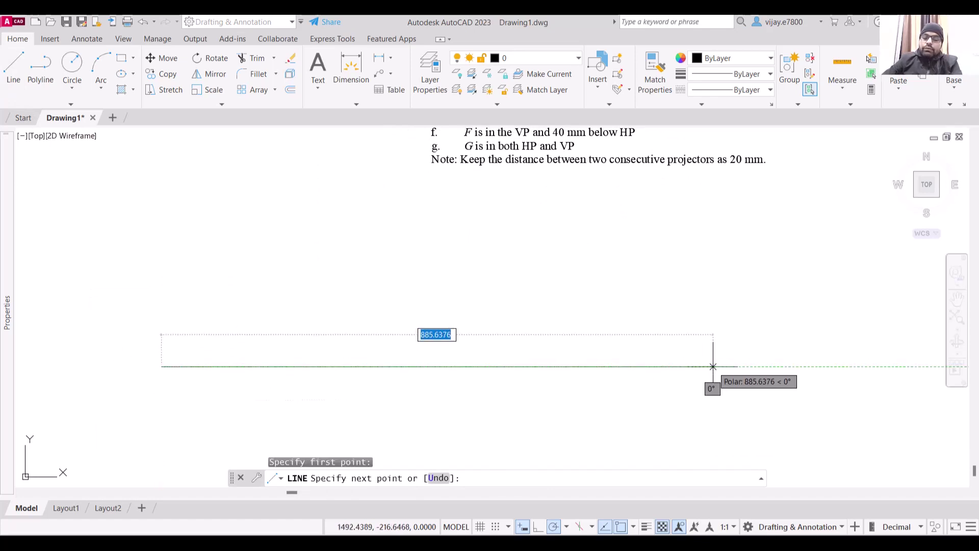
pyautogui.write('140')
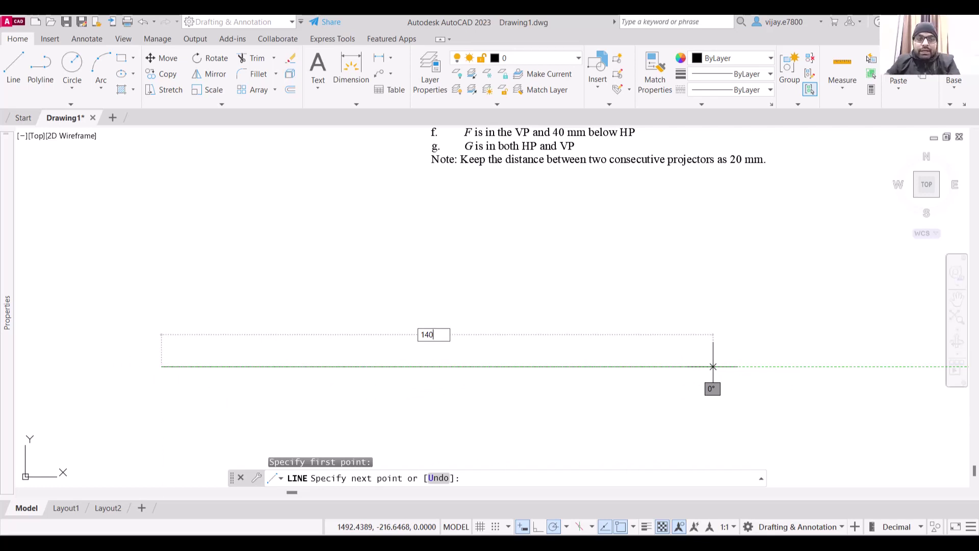
pyautogui.press('Return')
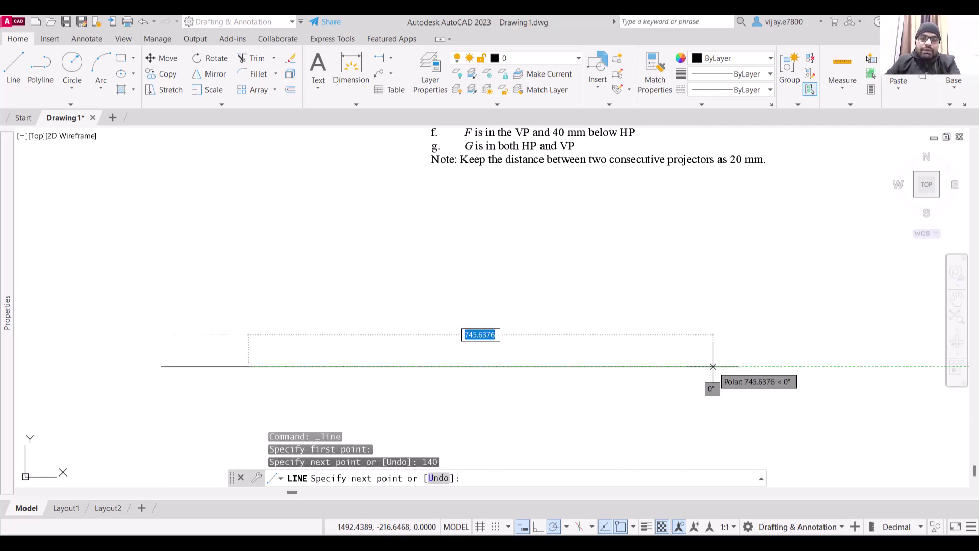
pyautogui.rightClick(475, 302)
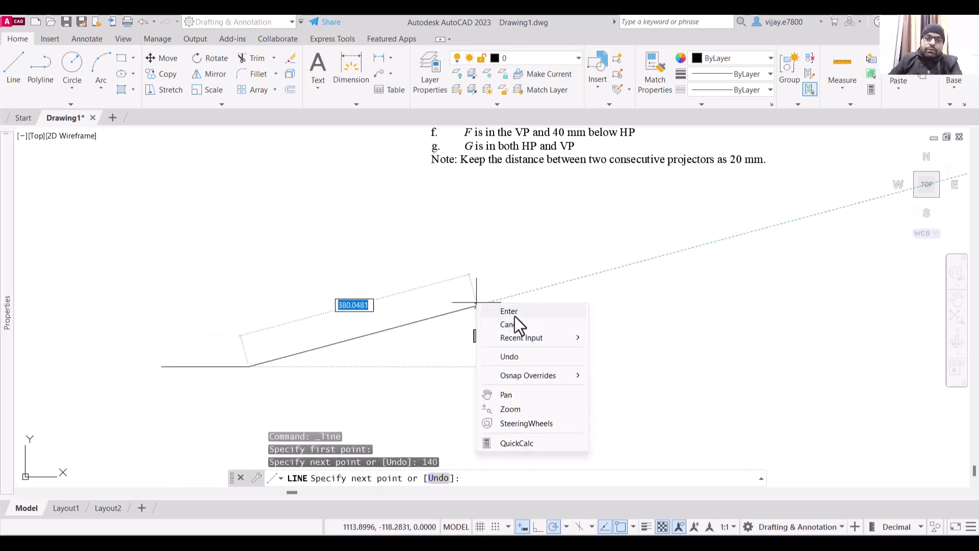
pyautogui.click(510, 312)
# - Move the XY line by its left endpoint to just below the problem statement
pyautogui.scroll(2, 236, 324)
pyautogui.scroll(-4, 236, 324)
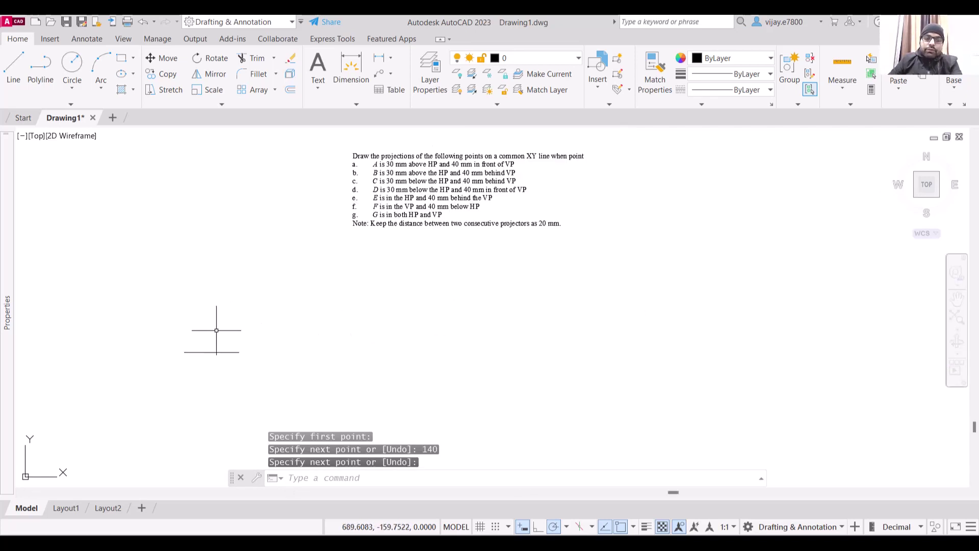
pyautogui.click(220, 360)
pyautogui.click(200, 327)
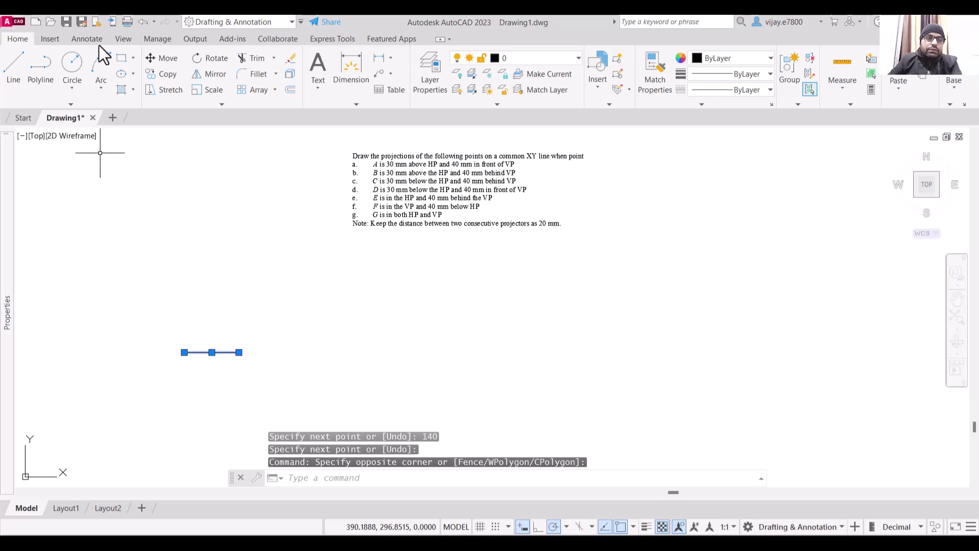
pyautogui.click(166, 59)
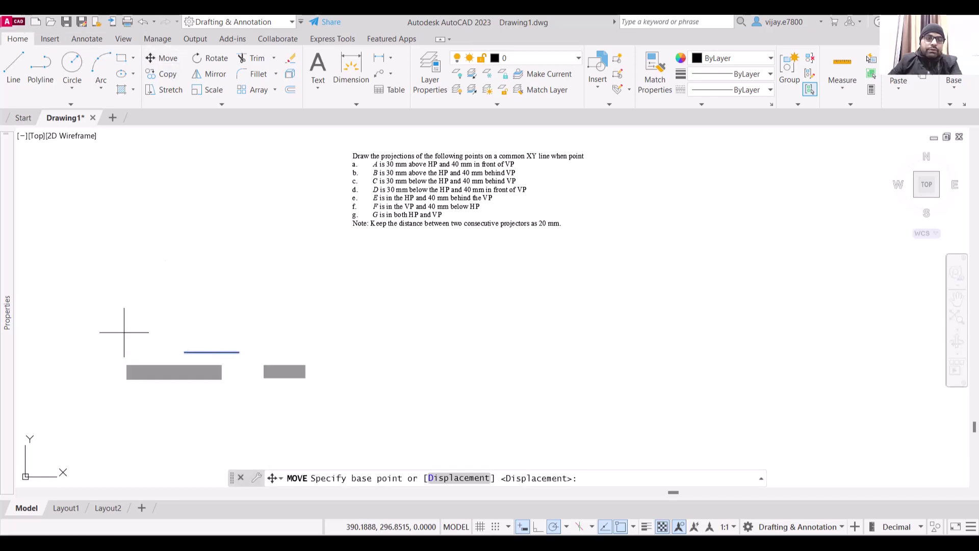
pyautogui.click(184, 351)
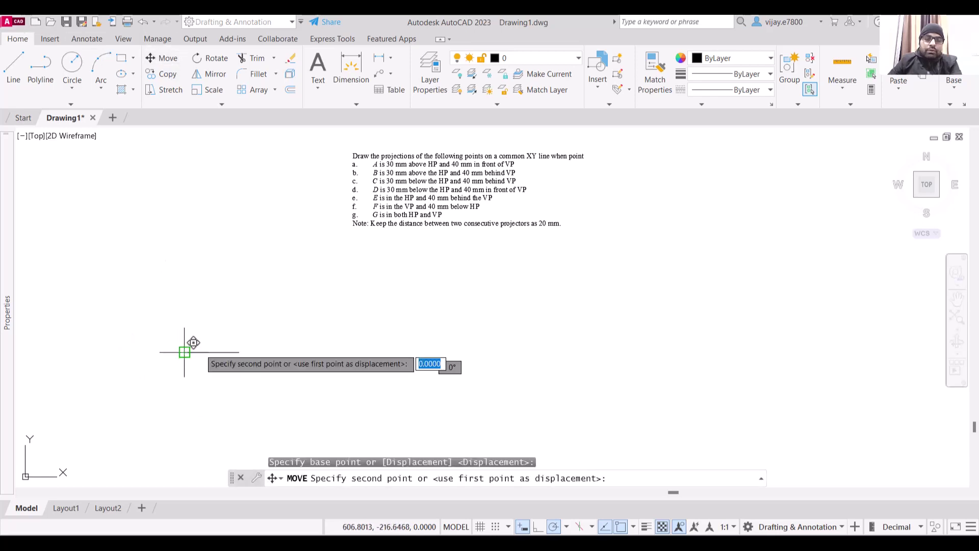
pyautogui.click(409, 298)
pyautogui.scroll(2, 306, 308)
pyautogui.moveTo(475, 272)
pyautogui.mouseDown(button='middle')
pyautogui.moveTo(429, 271)
pyautogui.moveTo(334, 332)
pyautogui.mouseUp(button='middle')
pyautogui.scroll(-2, 338, 343)
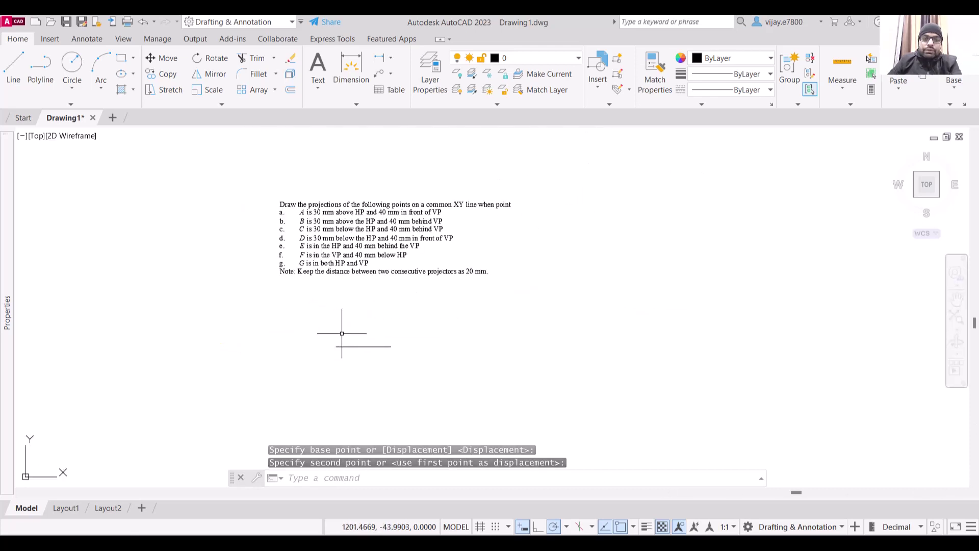
# - Divide the XY line into 7 equal segments with the DIVIDE command
pyautogui.scroll(2, 344, 336)
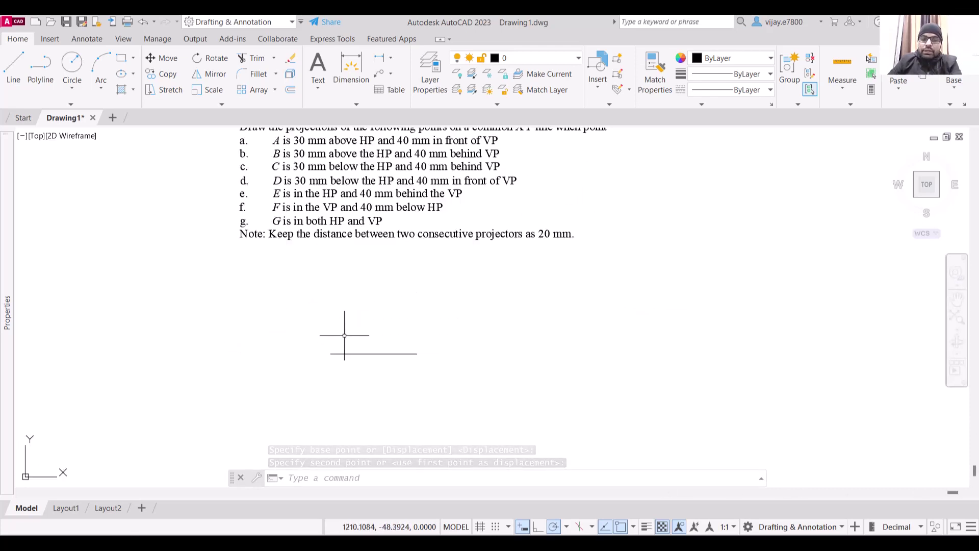
pyautogui.scroll(2, 373, 359)
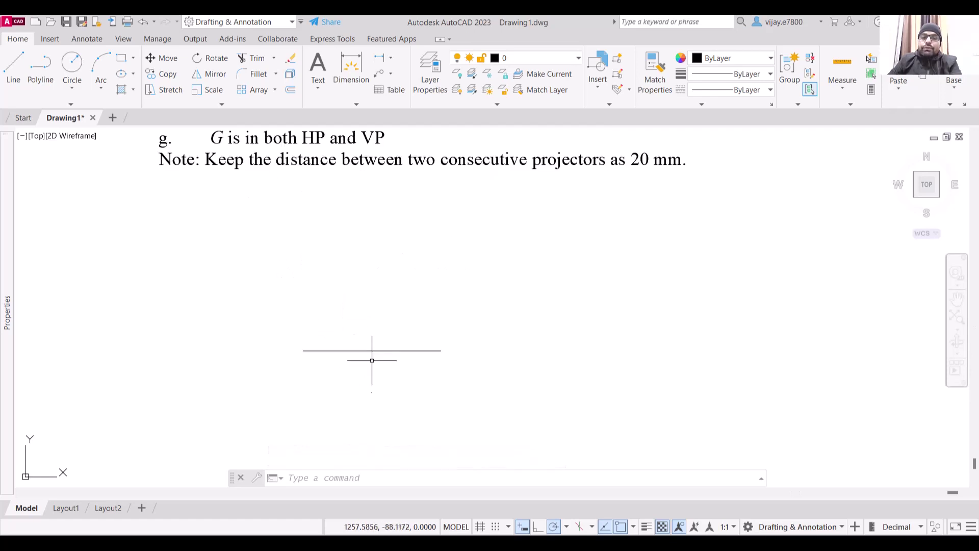
pyautogui.click(374, 371)
pyautogui.click(348, 334)
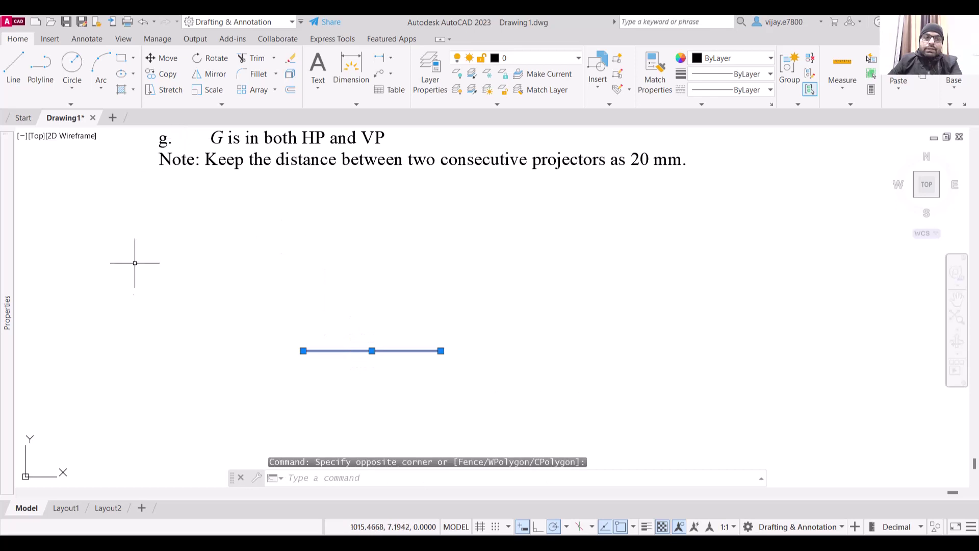
pyautogui.write('div')
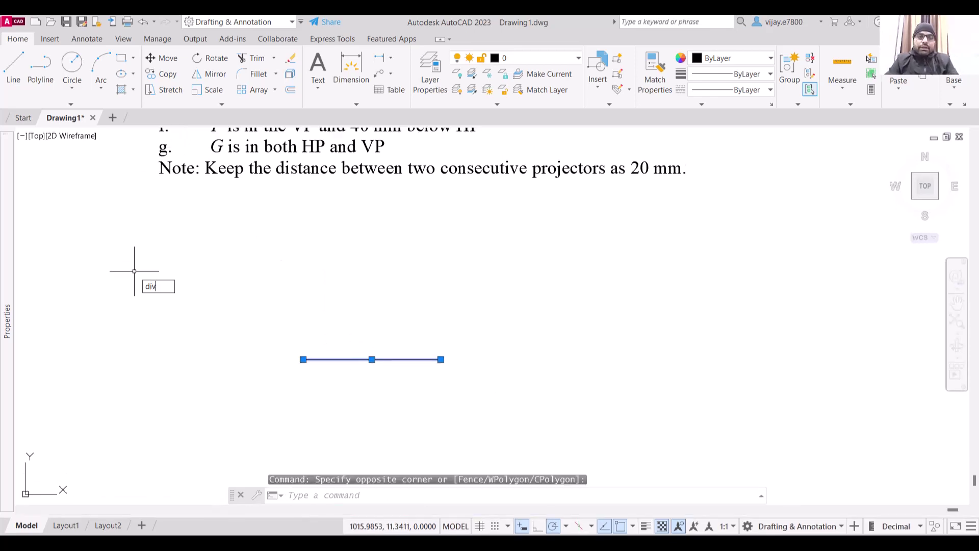
pyautogui.press('Return')
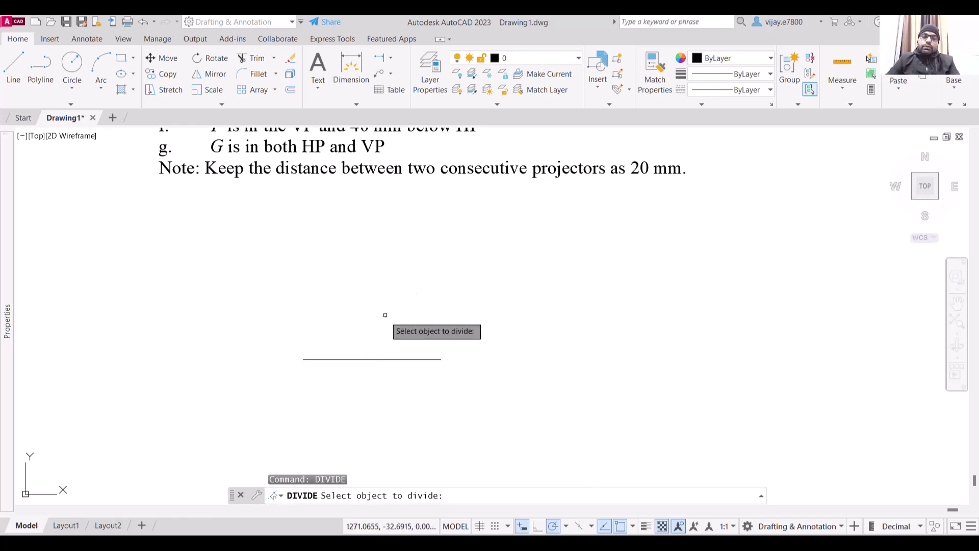
pyautogui.click(393, 359)
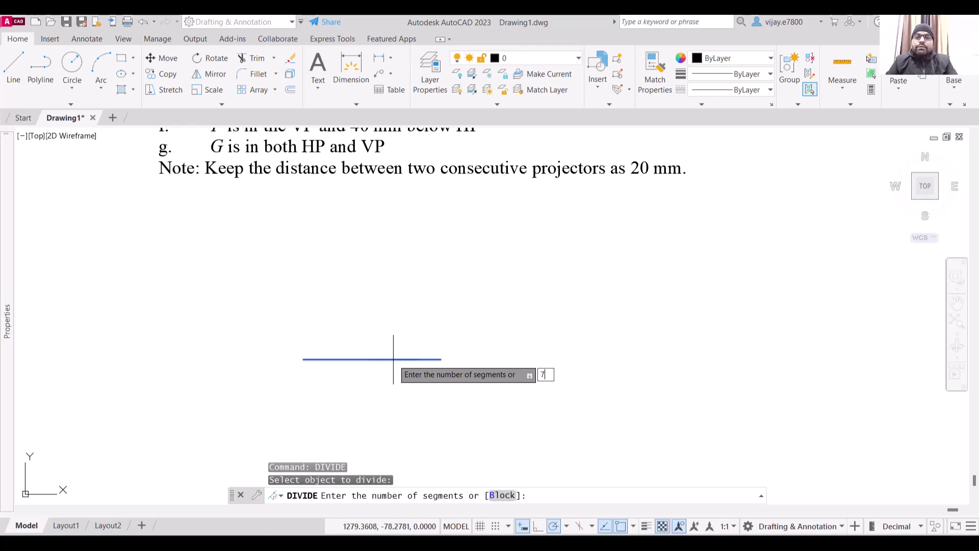
pyautogui.press('Return')
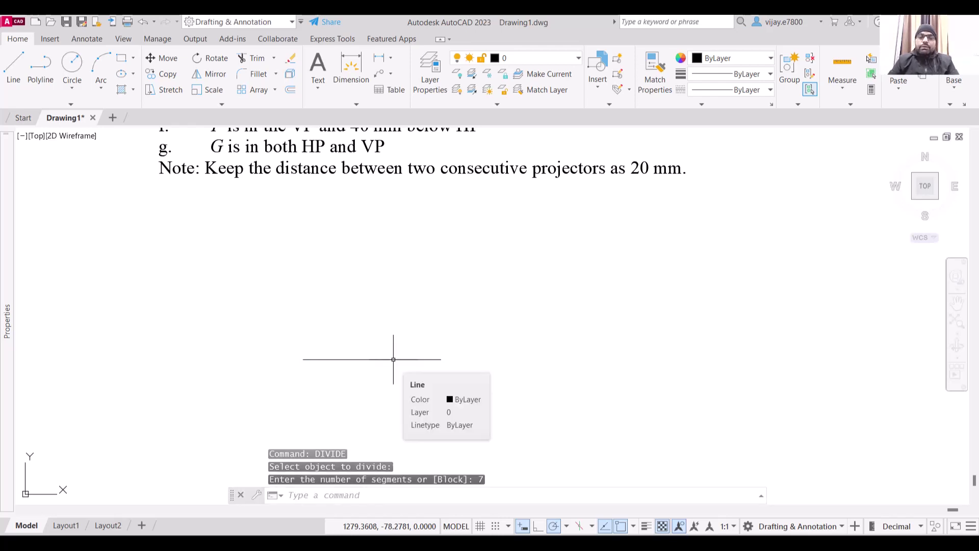
# - Set the point style to a circle with a diagonal cross using PTYPE, keeping the size relative to the screen
pyautogui.scroll(2, 382, 363)
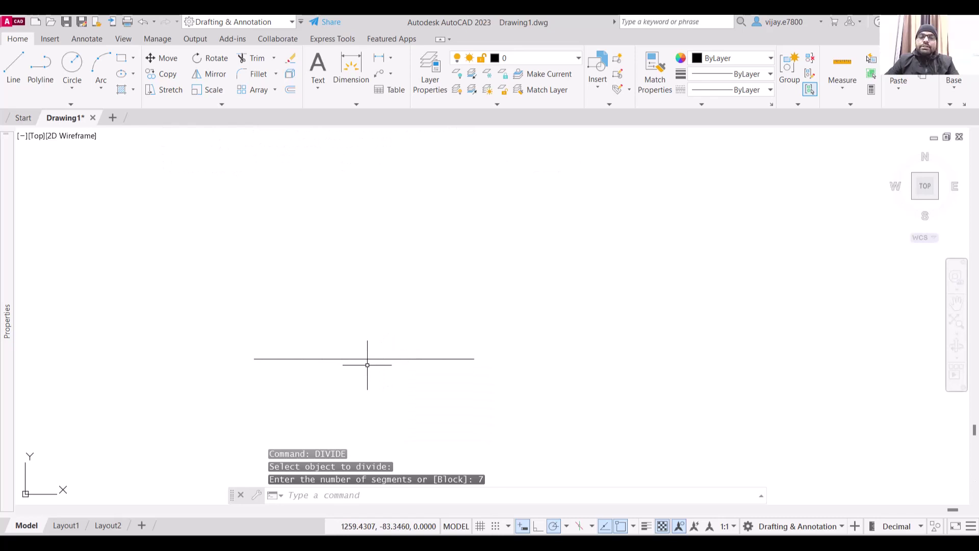
pyautogui.click(367, 368)
pyautogui.click(366, 330)
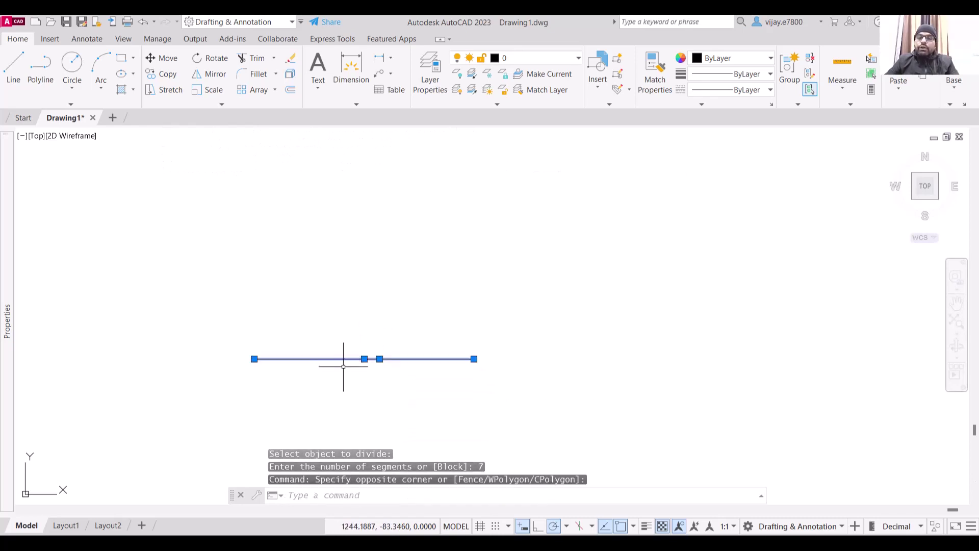
pyautogui.press('Escape')
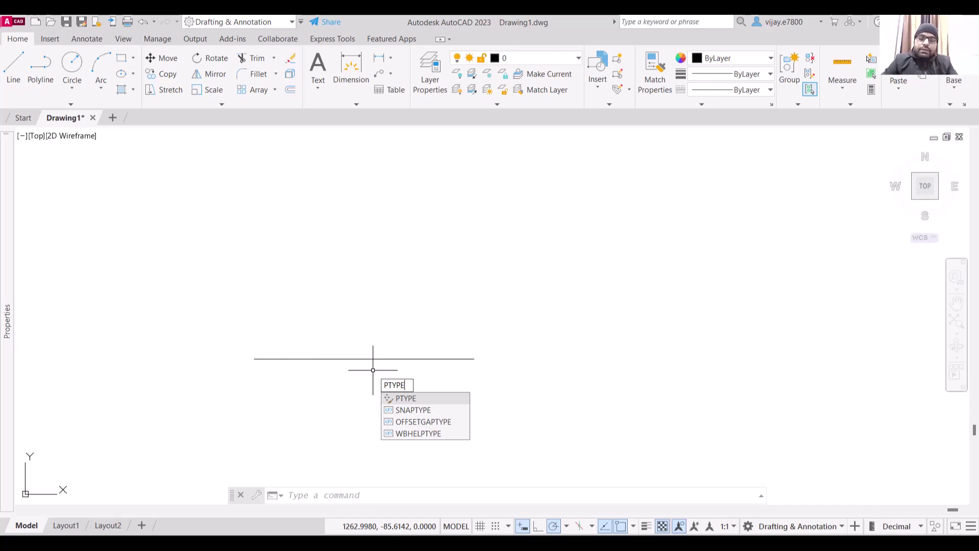
pyautogui.press('Return')
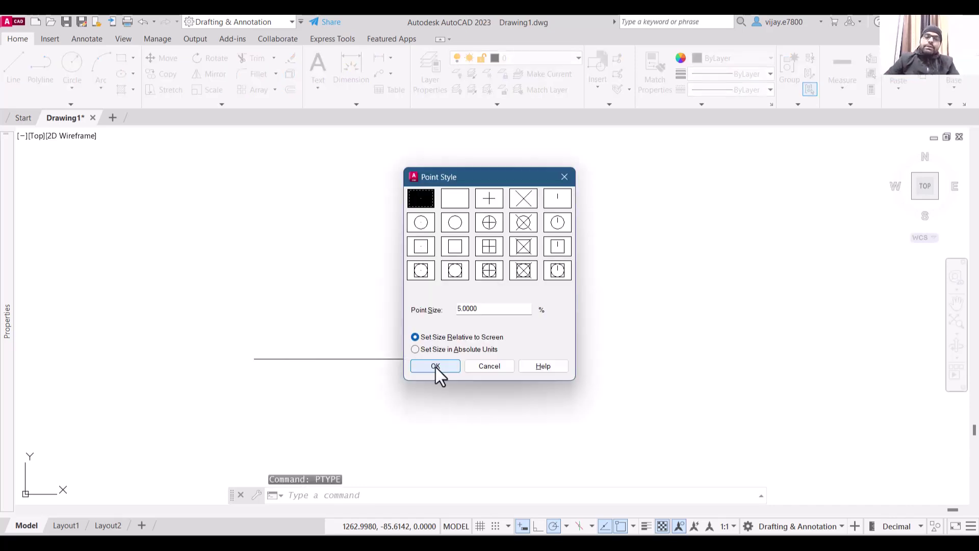
pyautogui.click(522, 227)
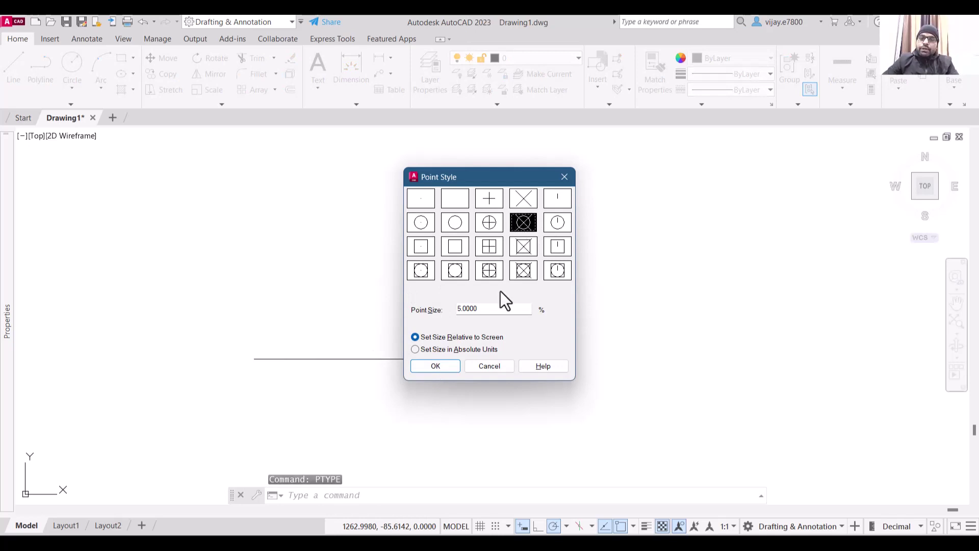
pyautogui.click(451, 365)
pyautogui.scroll(2, 380, 365)
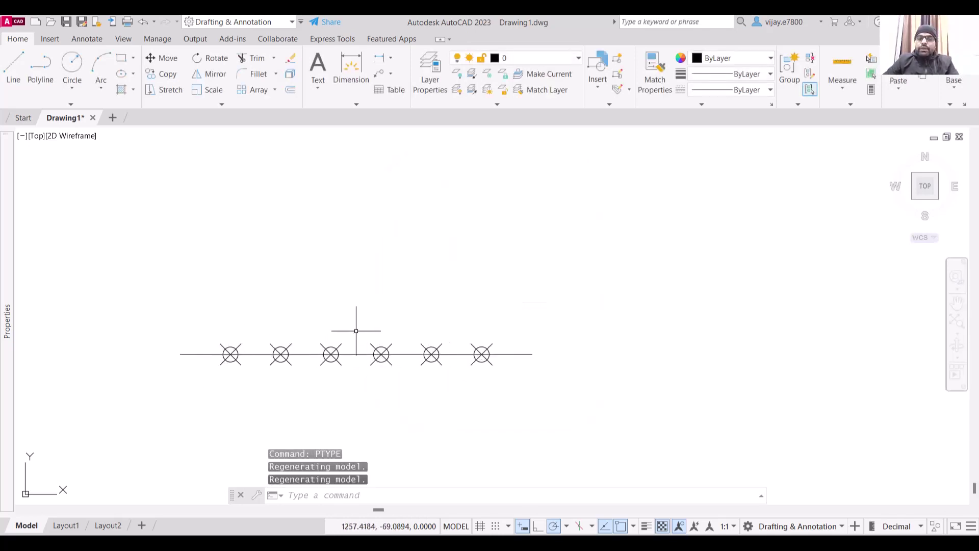
# - Examine the problem statement's position conditions for points A to G
pyautogui.moveTo(245, 221); pyautogui.dragTo(259, 324, button='middle')
pyautogui.moveTo(273, 266); pyautogui.dragTo(260, 393, button='middle')
pyautogui.scroll(2, 261, 224)
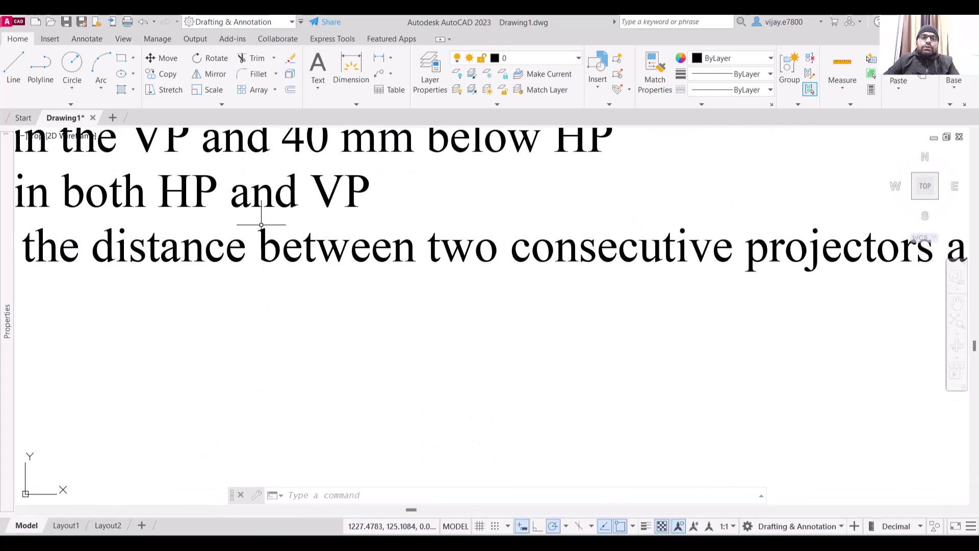
pyautogui.scroll(-4, 262, 214)
pyautogui.moveTo(258, 212); pyautogui.dragTo(298, 328, button='middle')
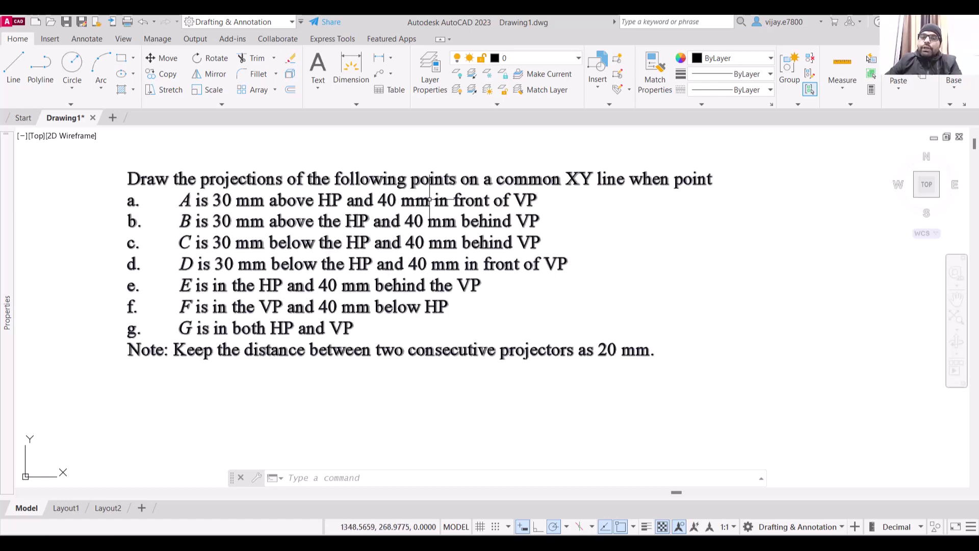
pyautogui.scroll(-3, 347, 406)
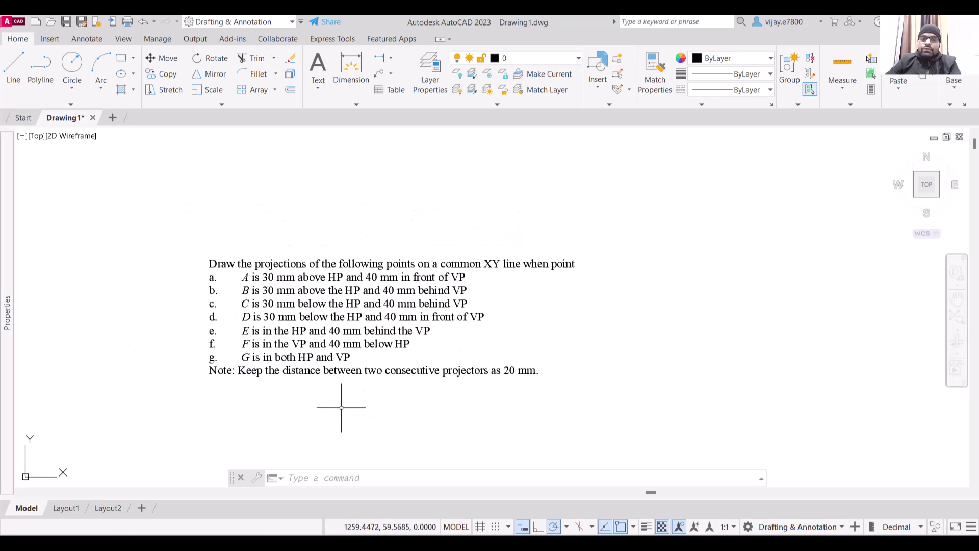
pyautogui.moveTo(332, 424); pyautogui.dragTo(336, 270, button='middle')
pyautogui.scroll(4, 400, 338)
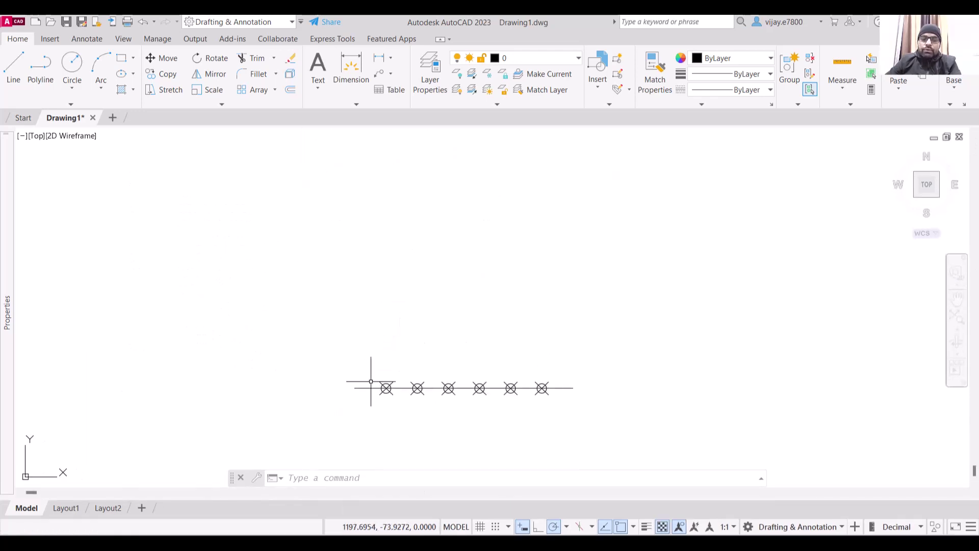
# - Draw point A's vertical projector at the XY line's left endpoint, 30 mm above and 40 mm below the line
pyautogui.click(13, 66)
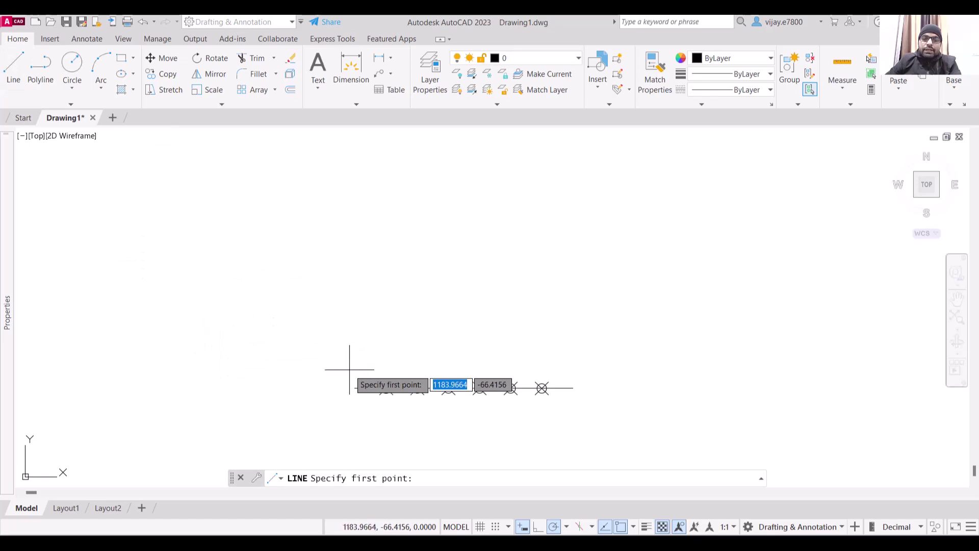
pyautogui.click(354, 388)
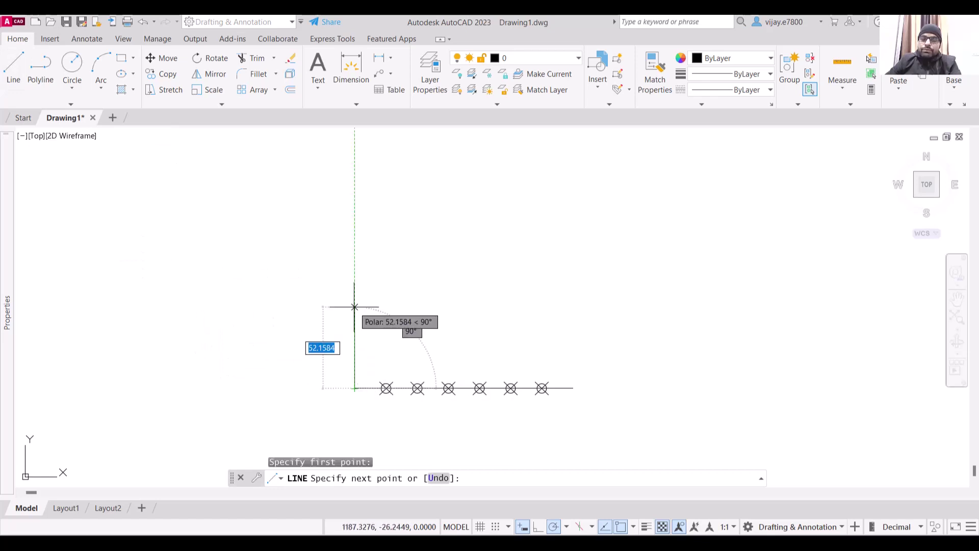
pyautogui.write('30')
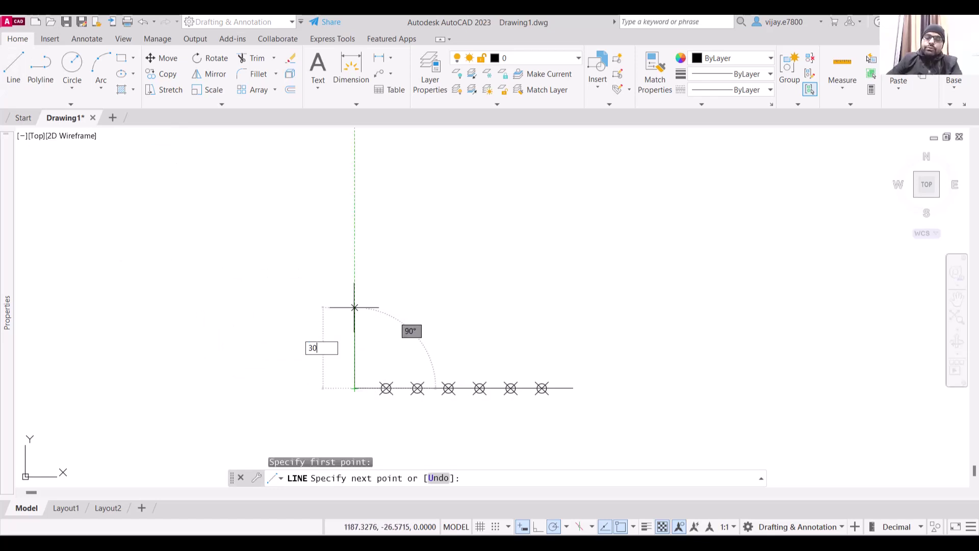
pyautogui.press('Return')
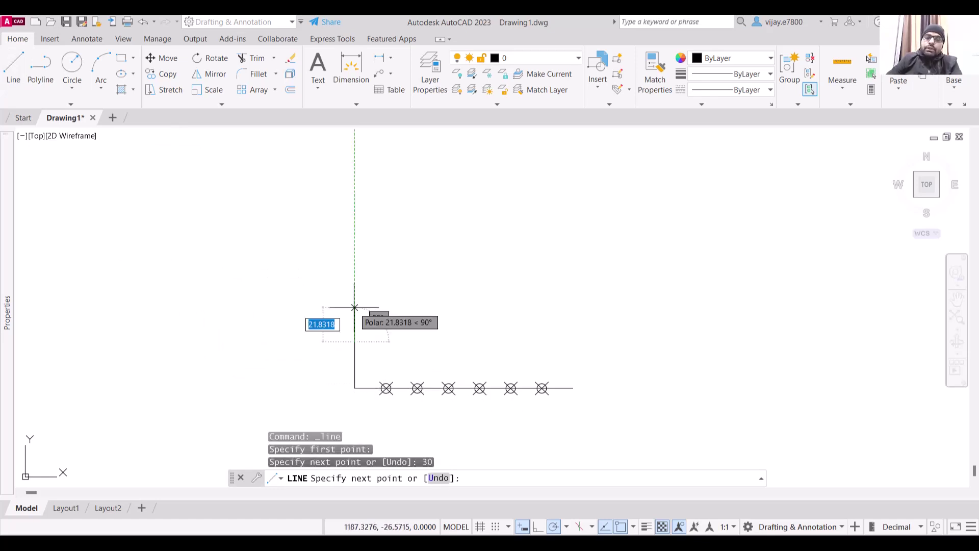
pyautogui.click(355, 388)
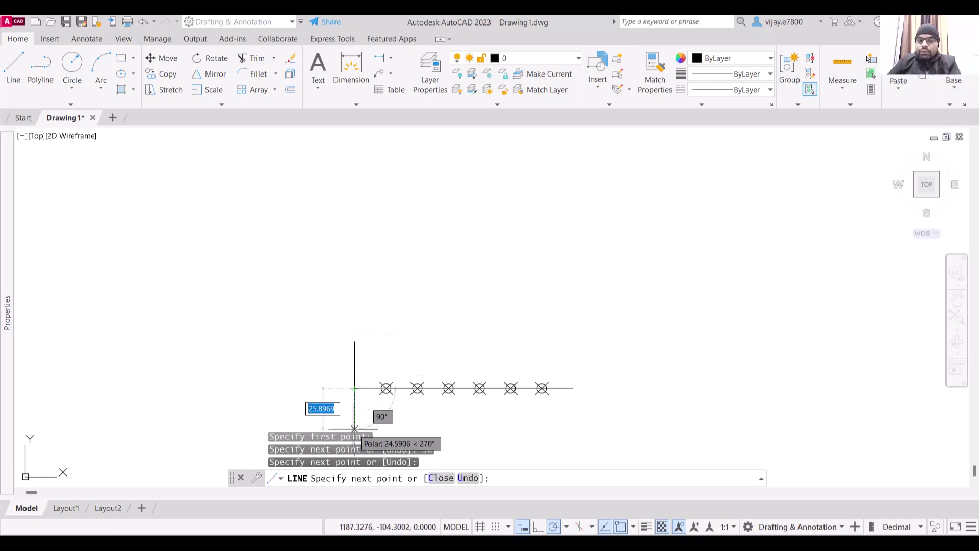
pyautogui.write('40')
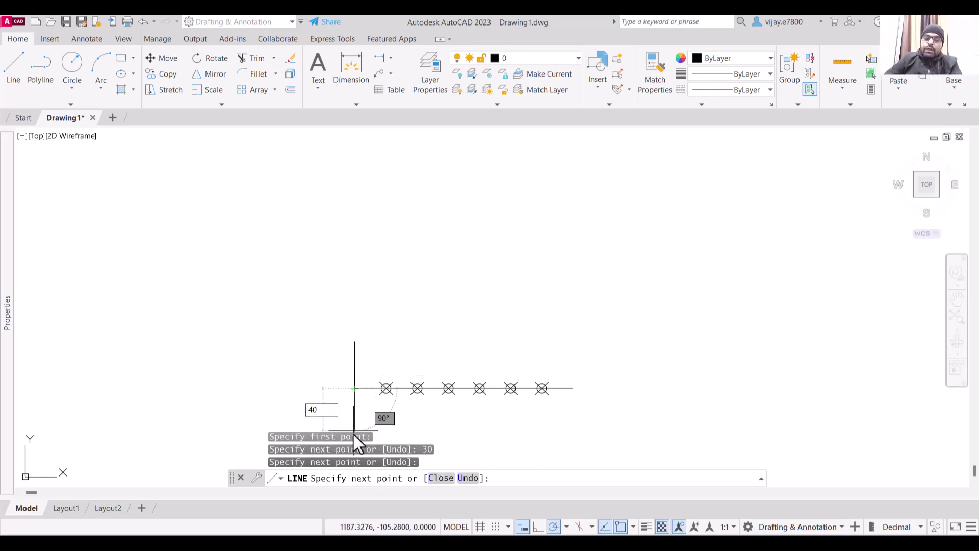
pyautogui.press('Return')
pyautogui.rightClick(300, 362)
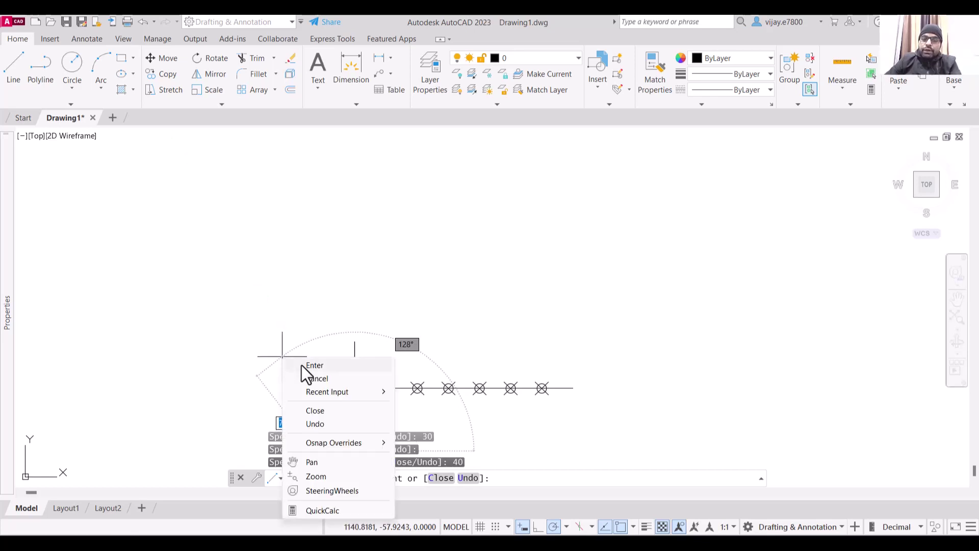
pyautogui.click(306, 365)
# - Examine the problem statement's position condition for point B
pyautogui.moveTo(385, 352); pyautogui.dragTo(428, 256, button='middle')
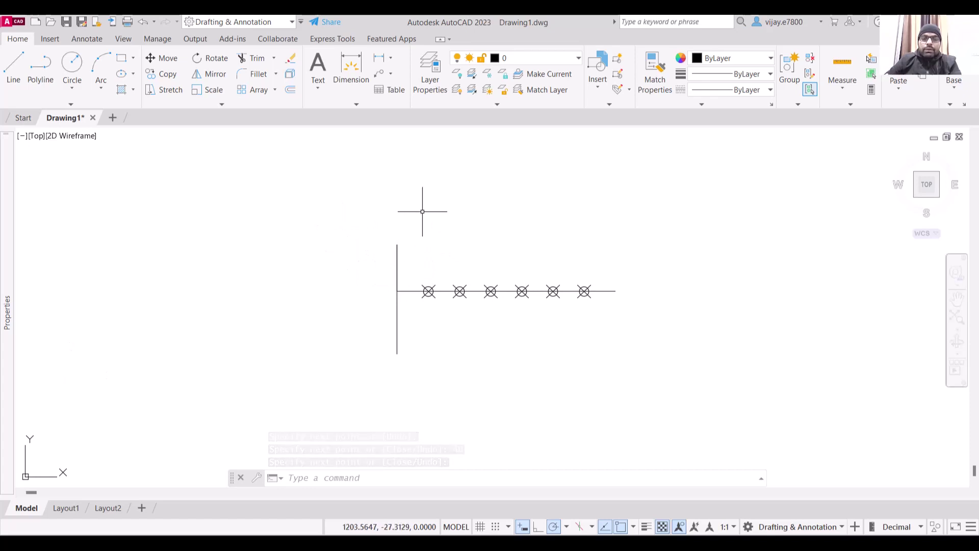
pyautogui.moveTo(444, 225)
pyautogui.mouseDown(button='middle')
pyautogui.moveTo(409, 389)
pyautogui.moveTo(403, 374)
pyautogui.mouseUp(button='middle')
pyautogui.moveTo(374, 252); pyautogui.dragTo(382, 446, button='middle')
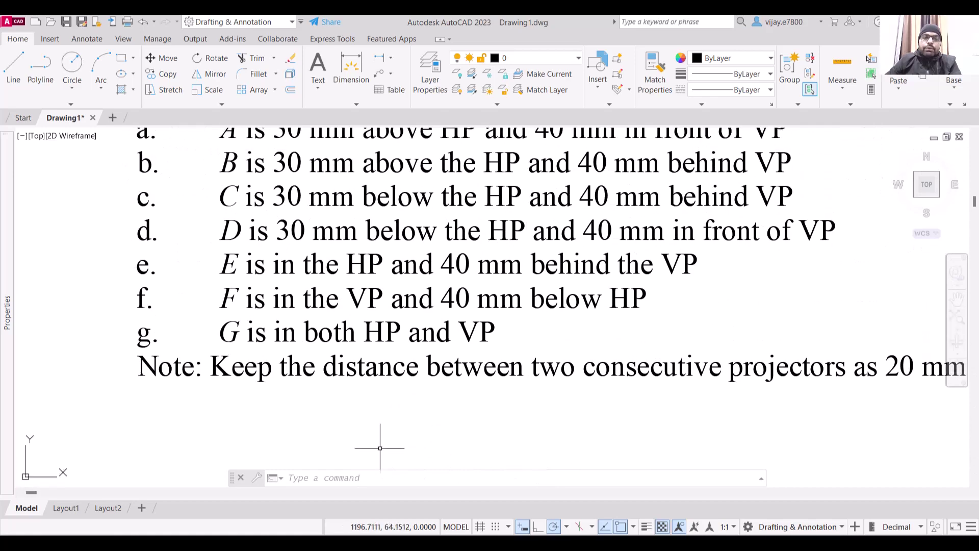
pyautogui.moveTo(376, 300); pyautogui.dragTo(374, 342, button='middle')
pyautogui.scroll(-2, 376, 342)
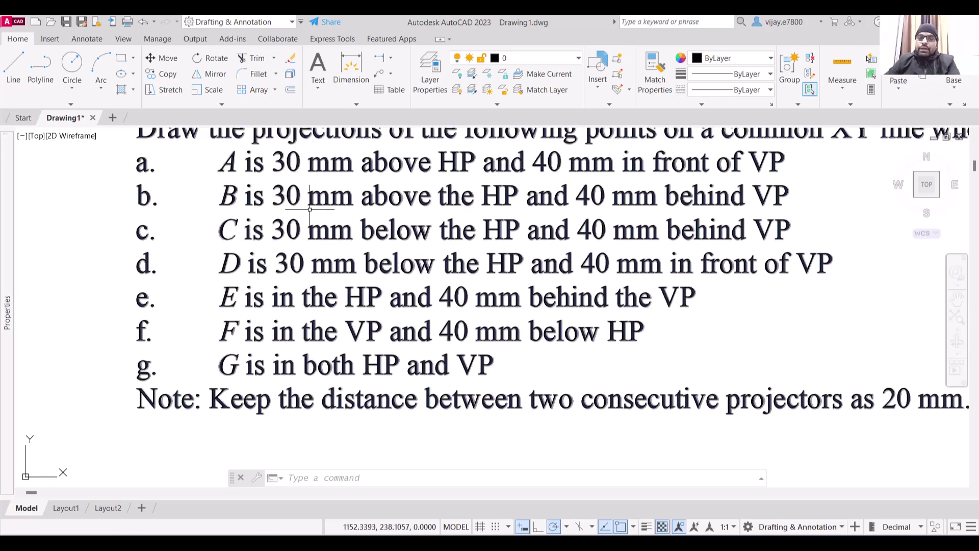
pyautogui.scroll(-1, 629, 201)
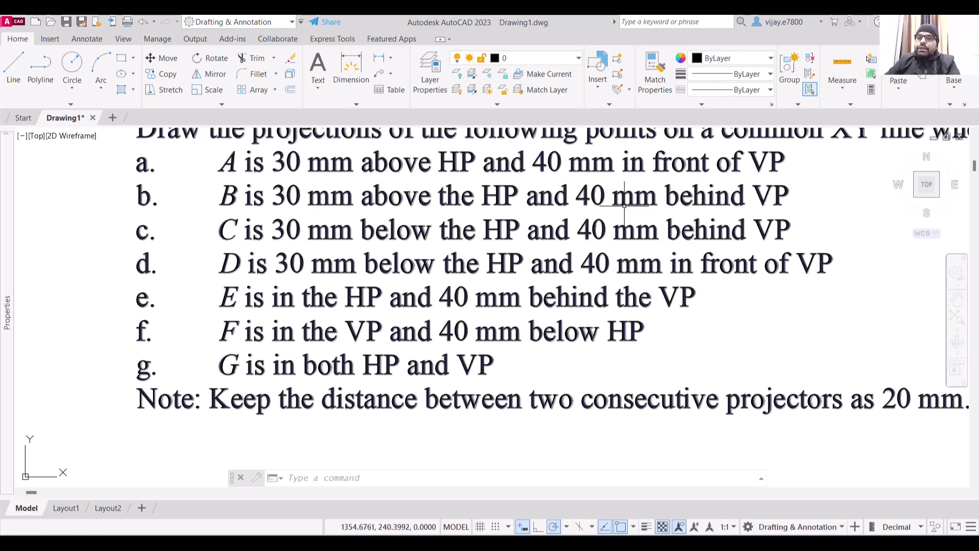
pyautogui.scroll(-2, 531, 398)
pyautogui.moveTo(516, 431); pyautogui.dragTo(516, 230, button='middle')
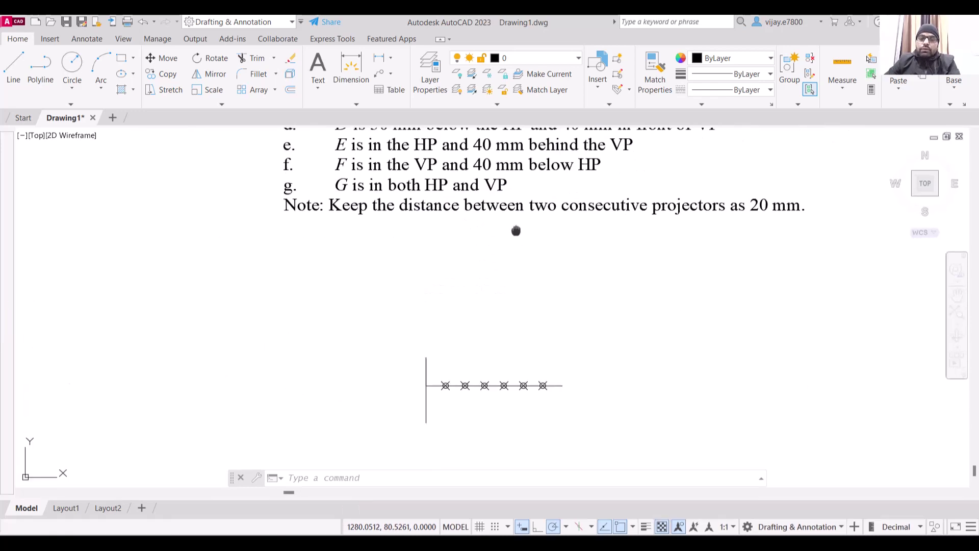
# - Draw point B's projector upward from the first division point as a 30 mm line continued by a 10 mm line
pyautogui.rightClick(456, 339)
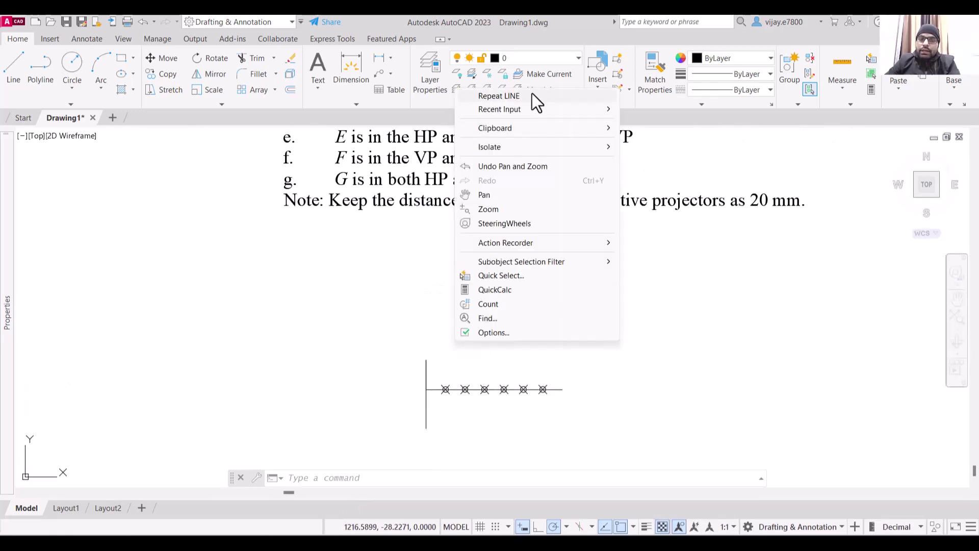
pyautogui.click(532, 96)
pyautogui.click(445, 389)
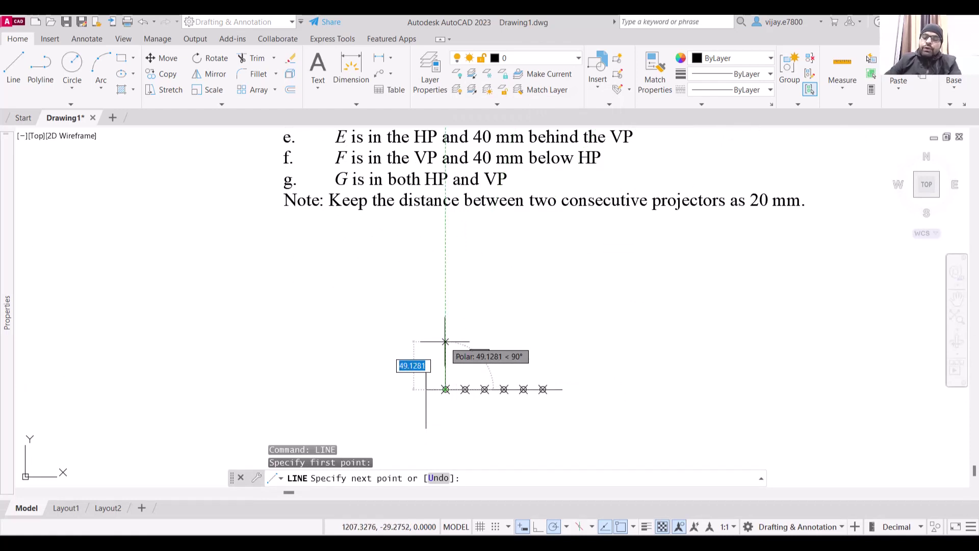
pyautogui.write('30')
pyautogui.press('Return')
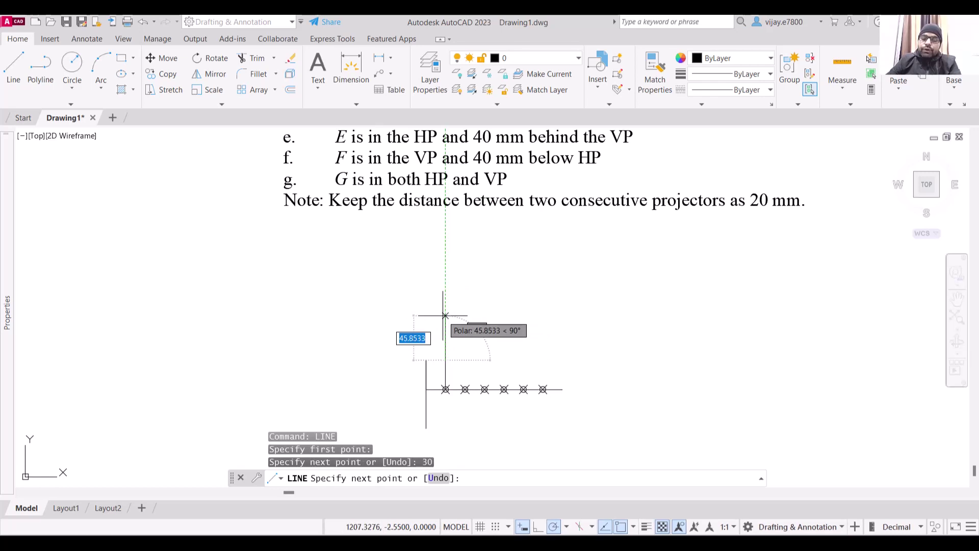
pyautogui.write('10')
pyautogui.press('Return')
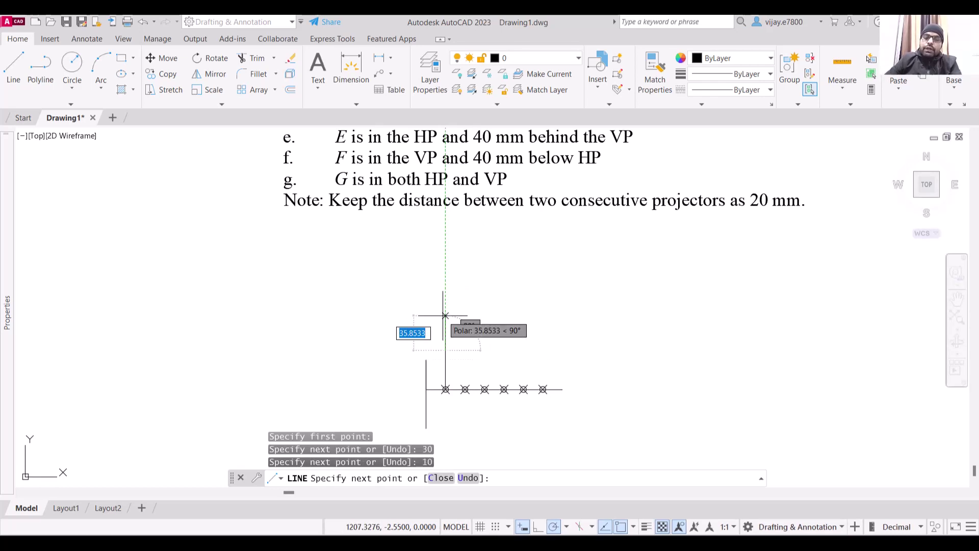
pyautogui.rightClick(558, 342)
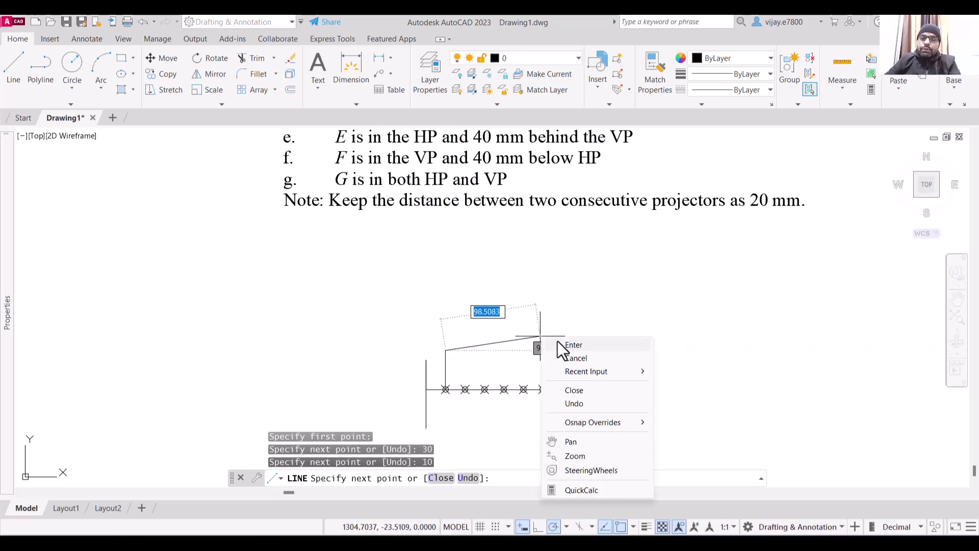
pyautogui.click(567, 343)
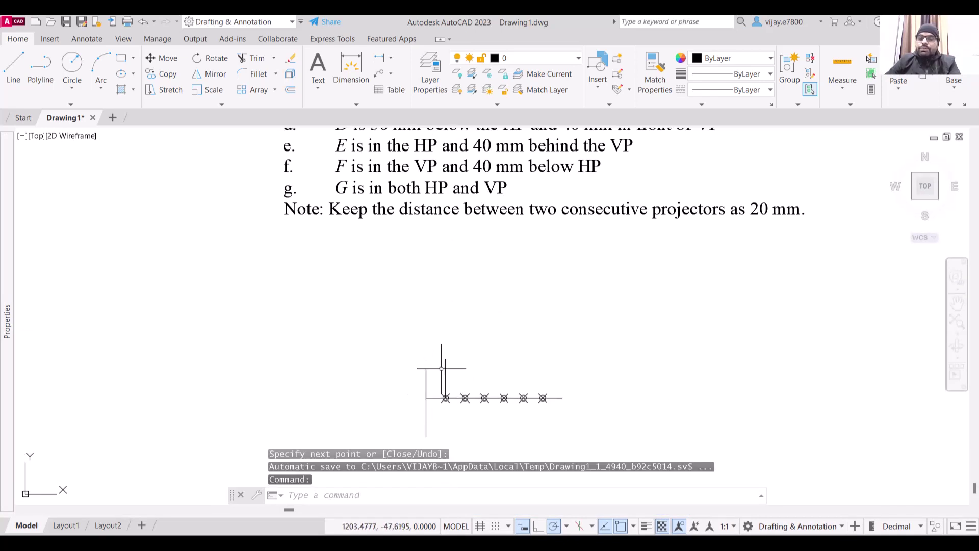
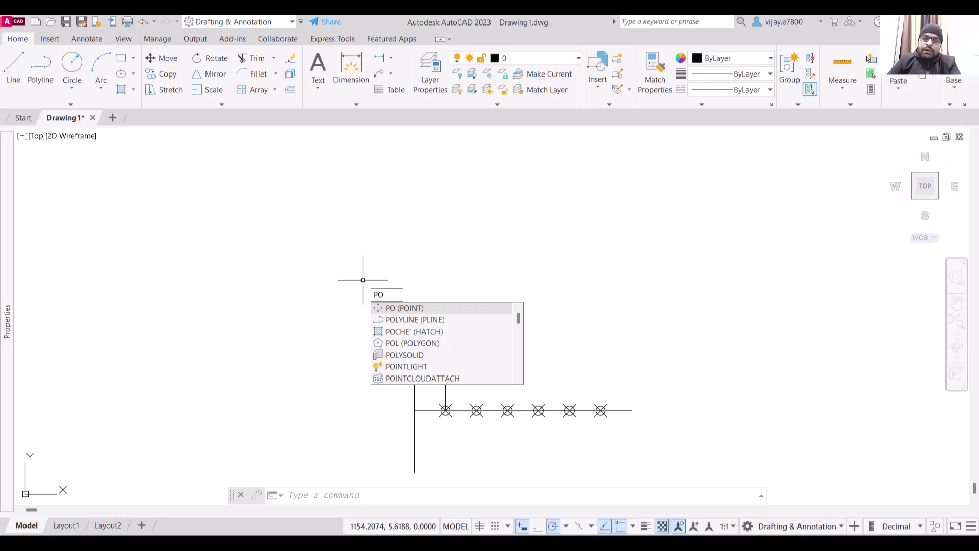
# - Place a point at the upper end of point A's projector
pyautogui.press('Return')
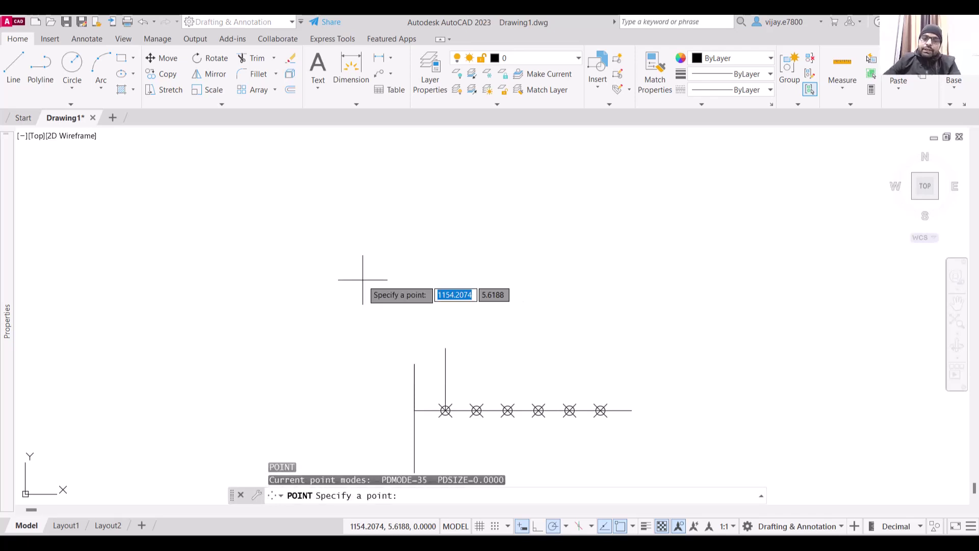
pyautogui.click(414, 364)
pyautogui.click(445, 357)
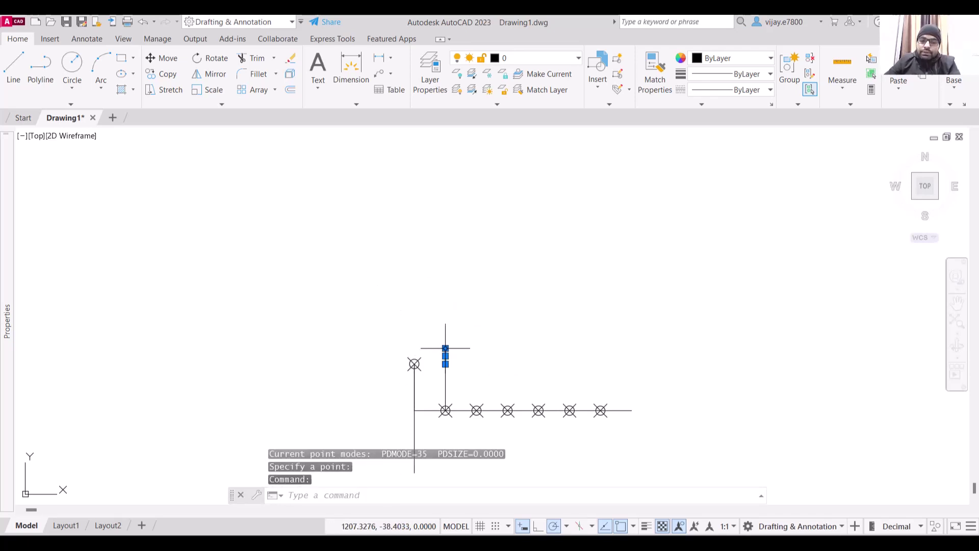
pyautogui.moveTo(446, 348)
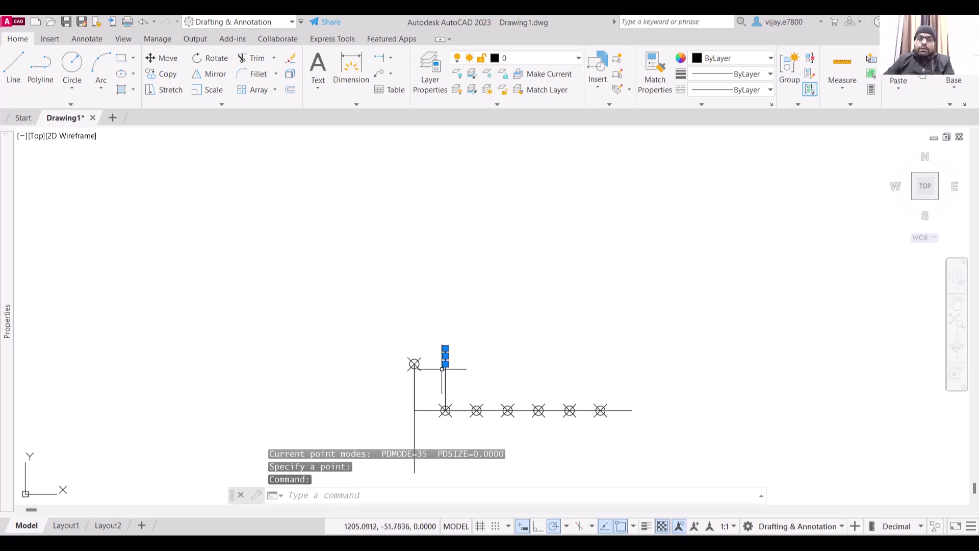
pyautogui.press('Escape')
# - Place points on B's projector at its upper end and at the joint 30 mm above the XY line
pyautogui.rightClick(441, 337)
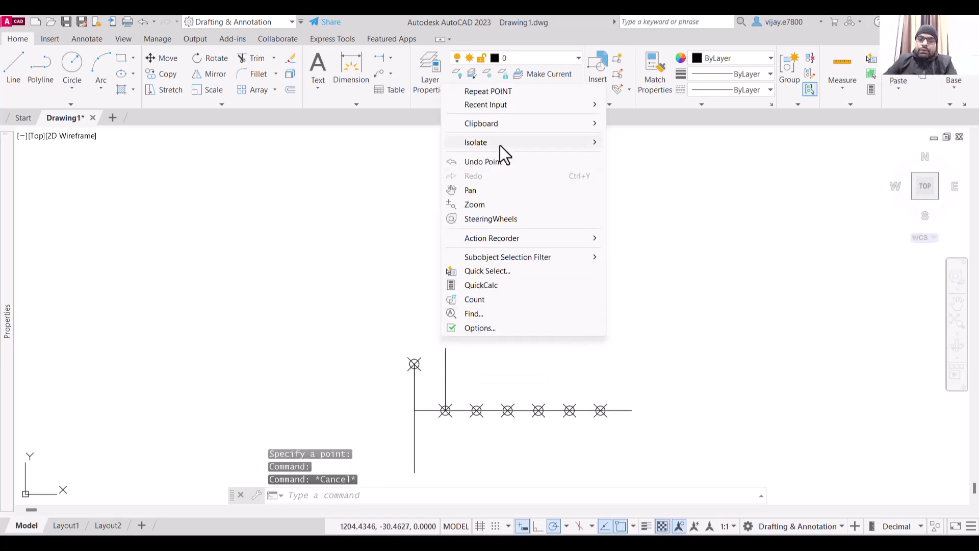
pyautogui.click(525, 89)
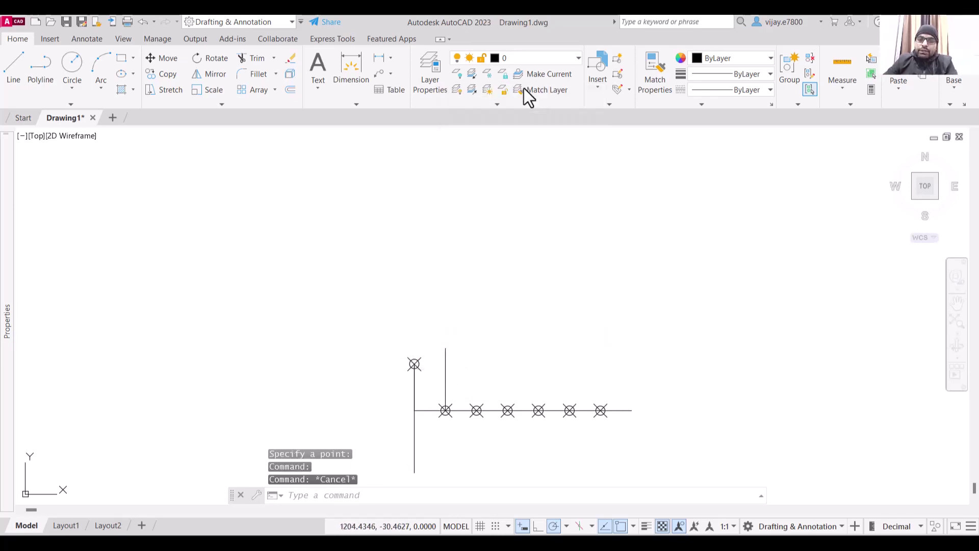
pyautogui.click(445, 348)
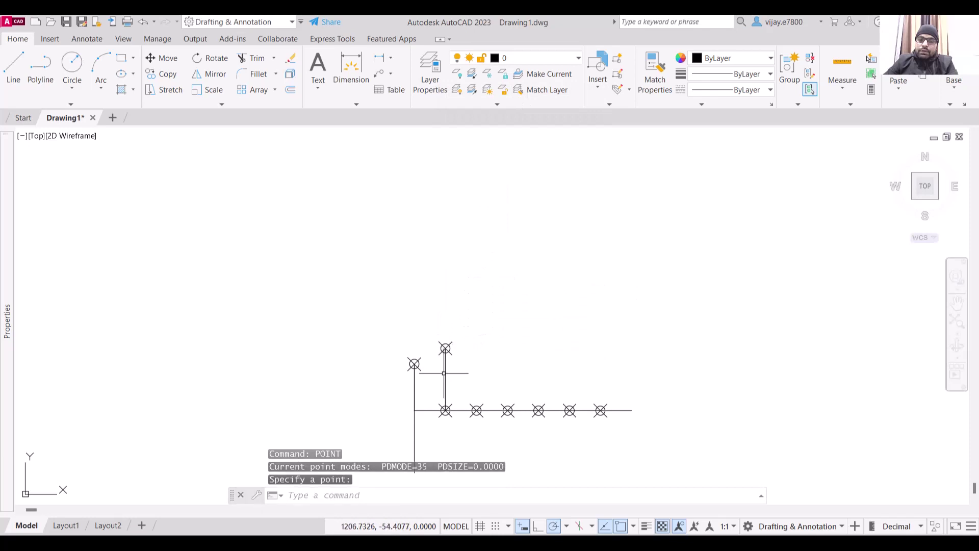
pyautogui.rightClick(482, 350)
pyautogui.click(555, 106)
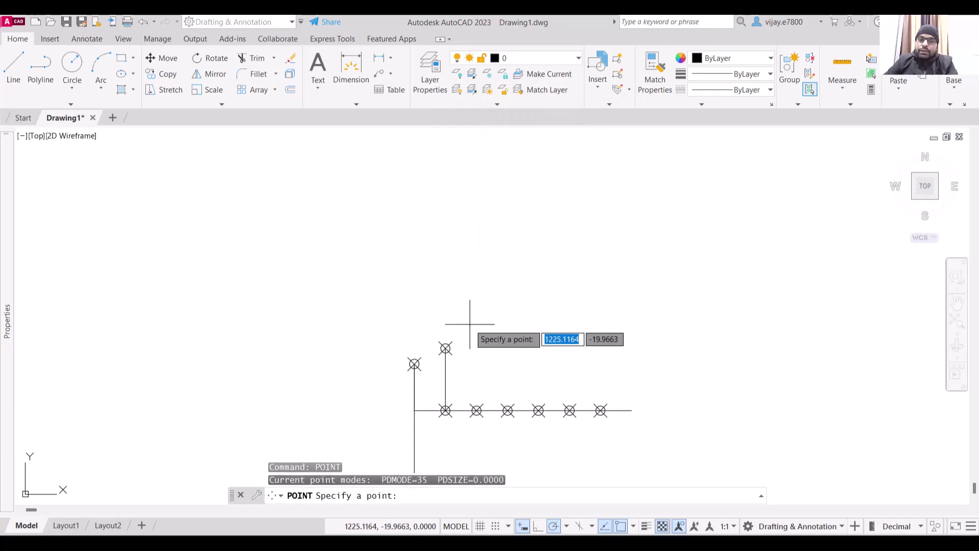
pyautogui.click(441, 373)
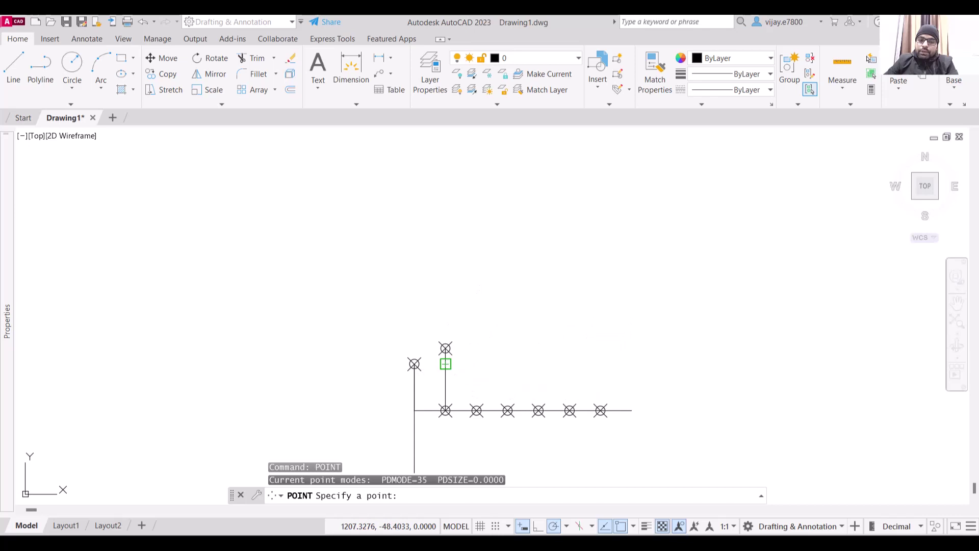
# - Place a point at the lower end of point A's projector
pyautogui.scroll(2, 455, 443)
pyautogui.moveTo(455, 442); pyautogui.dragTo(470, 355, button='middle')
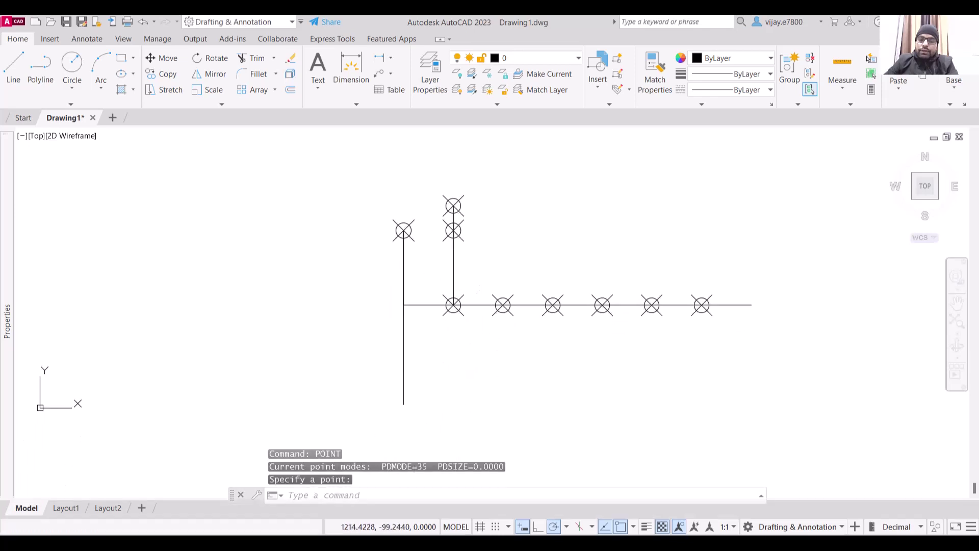
pyautogui.rightClick(376, 351)
pyautogui.click(499, 105)
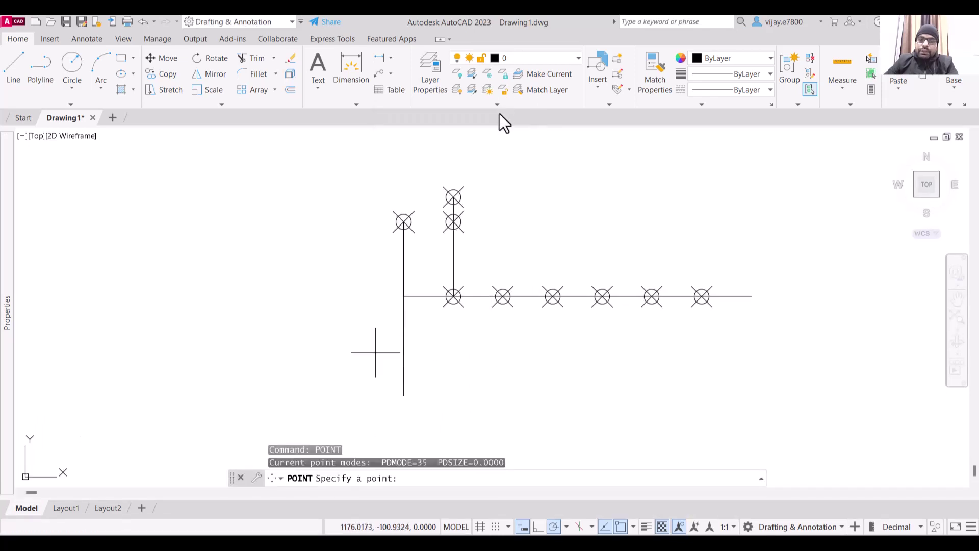
pyautogui.click(403, 395)
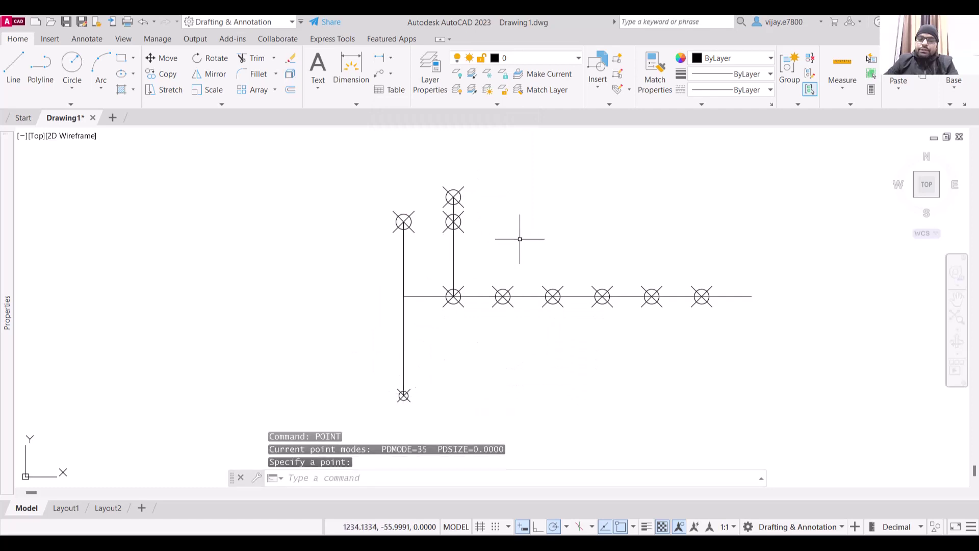
# - Add the multiline text label a' to the left of the upper end of point A's projector
pyautogui.moveTo(519, 239); pyautogui.dragTo(528, 283, button='middle')
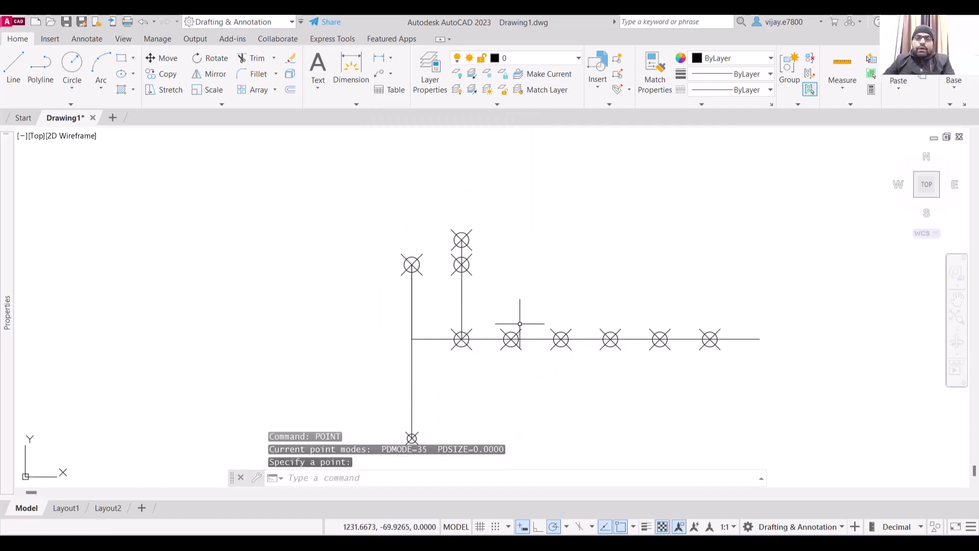
pyautogui.press('Escape')
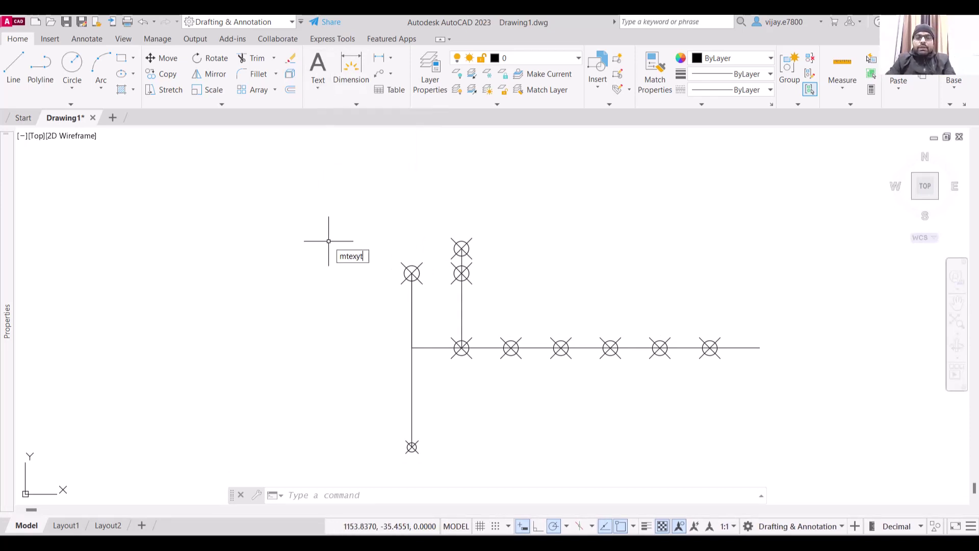
pyautogui.press('BackSpace')
pyautogui.press('BackSpace')
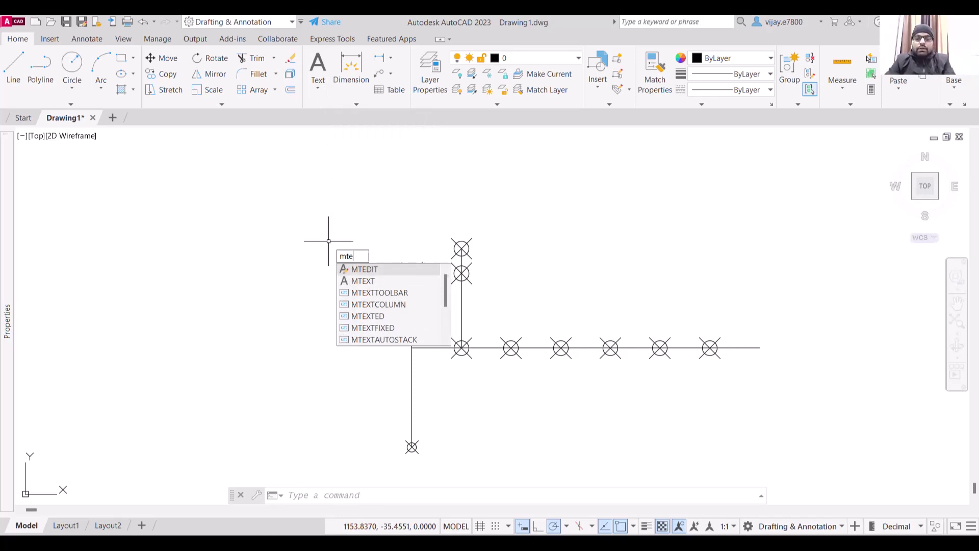
pyautogui.write('xt')
pyautogui.press('Return')
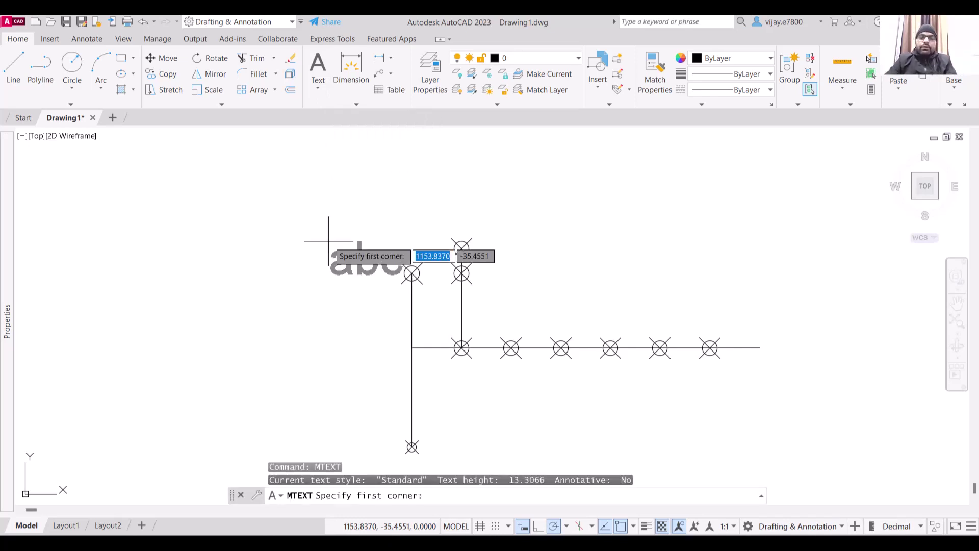
pyautogui.click(360, 259)
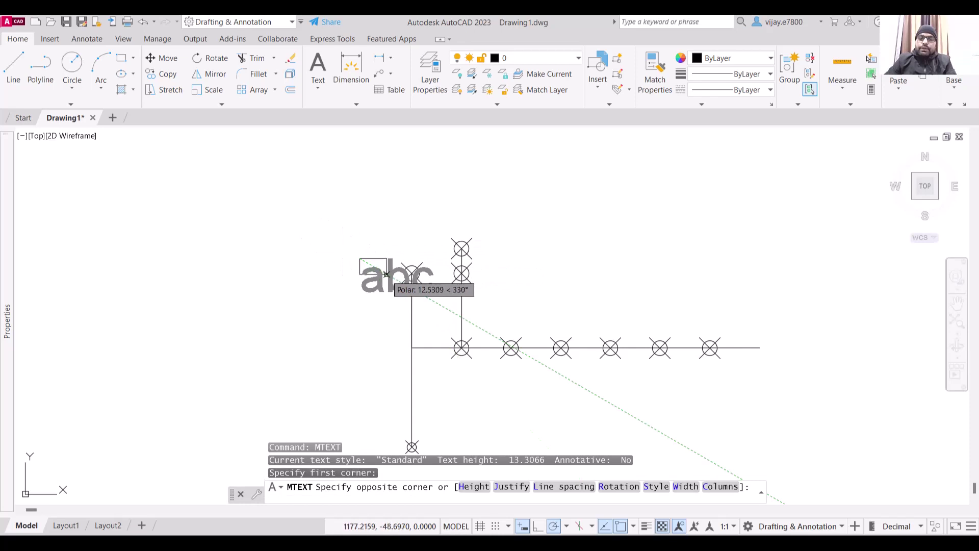
pyautogui.click(387, 274)
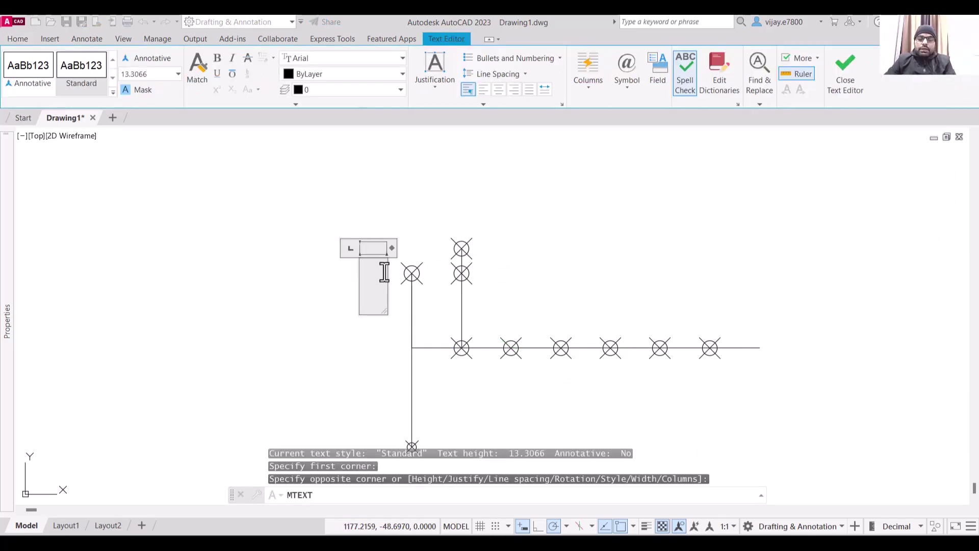
pyautogui.write("a'")
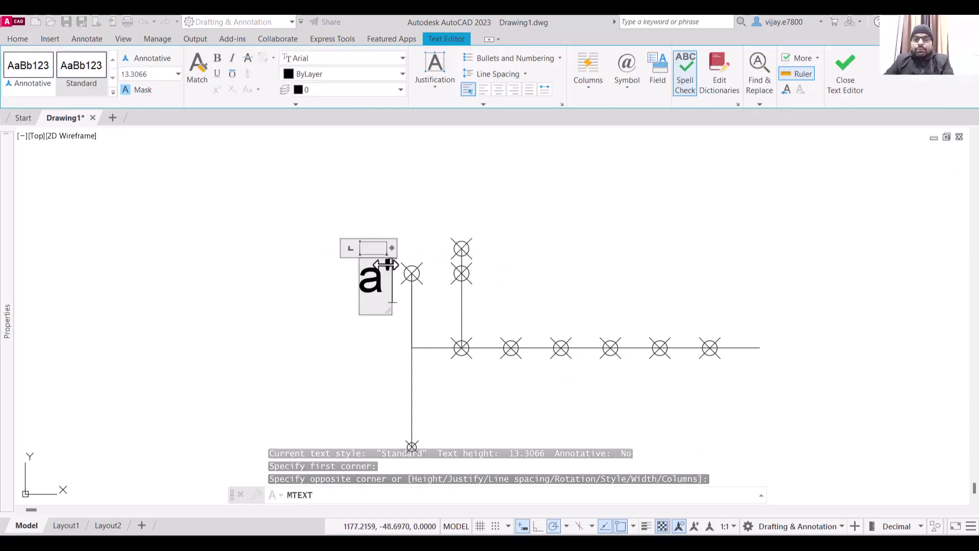
pyautogui.click(298, 212)
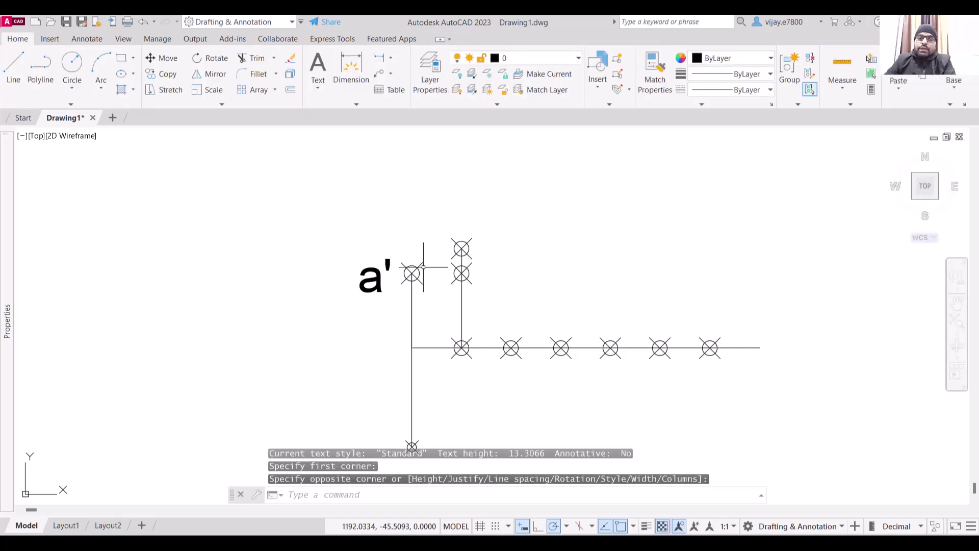
# - Select all similar text, including the problem statement and the a' label, and set its text height to 2
pyautogui.click(372, 284)
pyautogui.rightClick(372, 283)
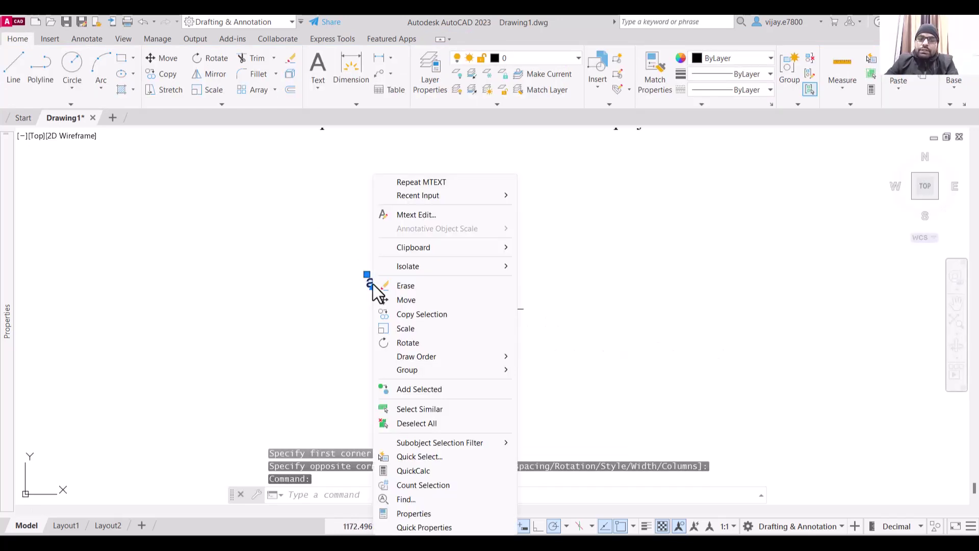
pyautogui.click(430, 410)
pyautogui.scroll(-2, 665, 219)
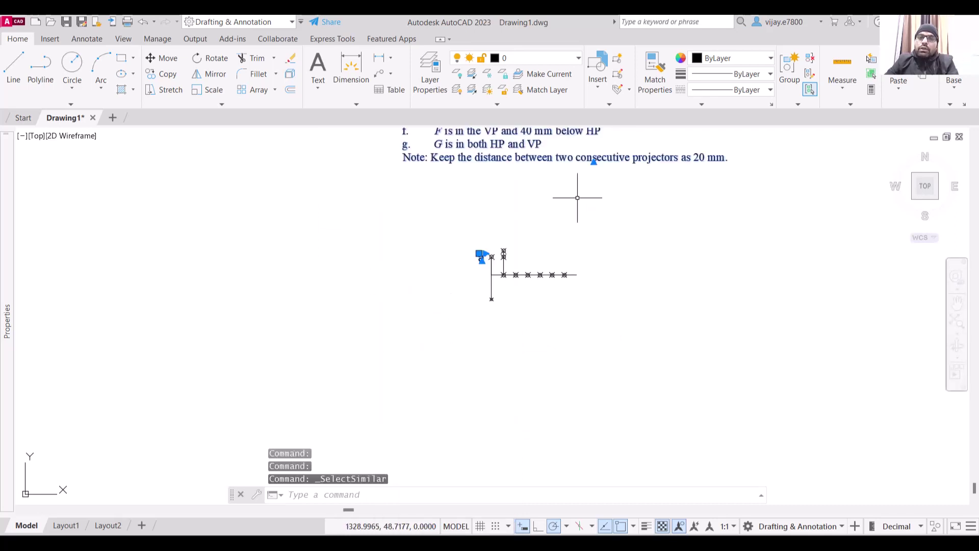
pyautogui.moveTo(531, 186); pyautogui.dragTo(482, 316, button='middle')
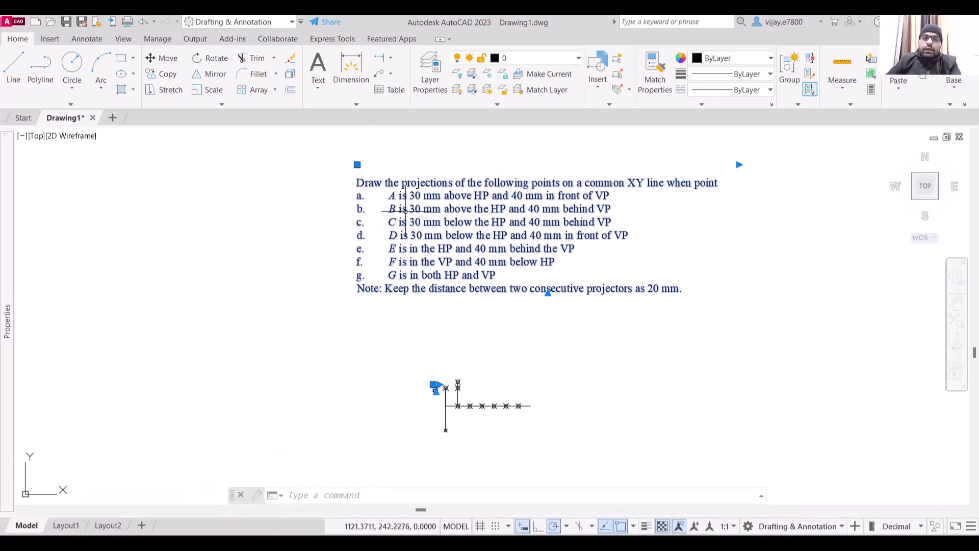
pyautogui.rightClick(406, 211)
pyautogui.click(459, 501)
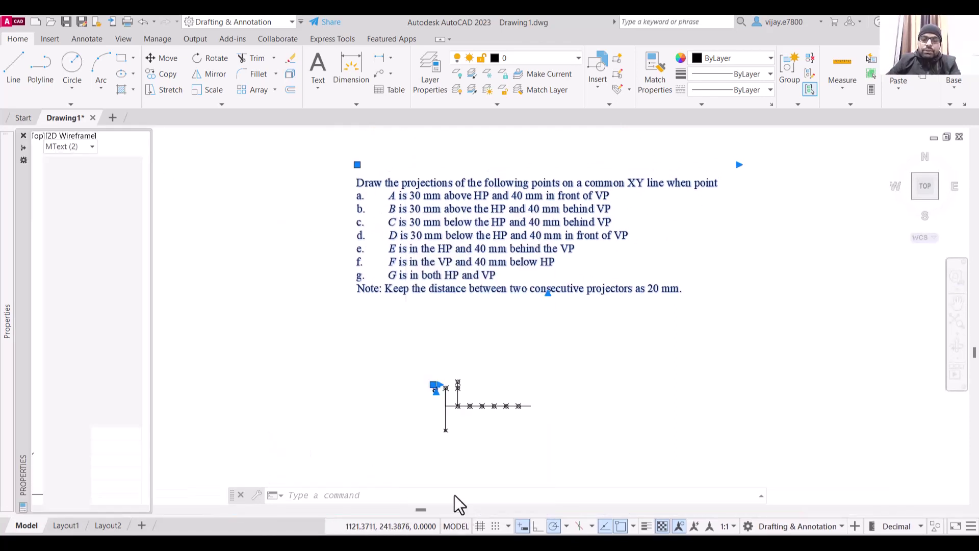
pyautogui.scroll(-3, 84, 416)
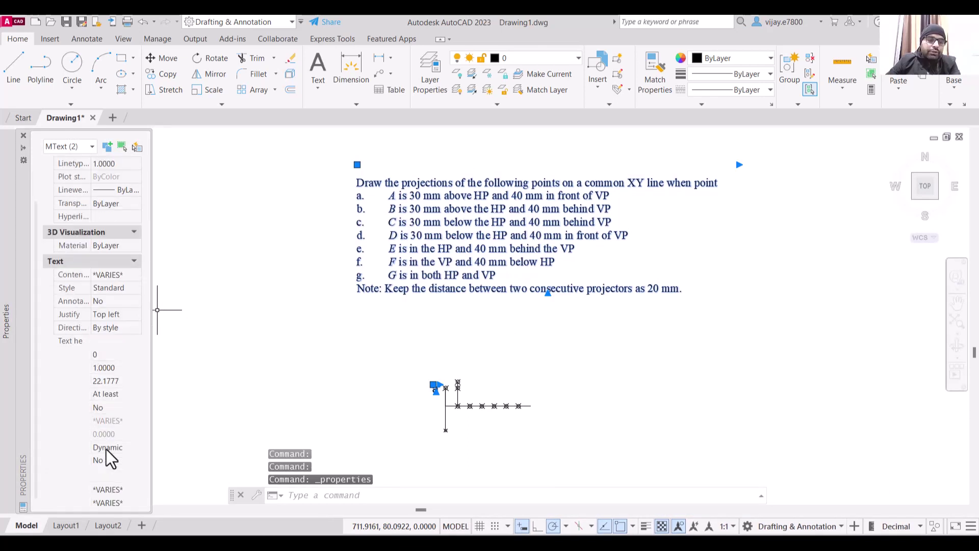
pyautogui.scroll(-1, 106, 449)
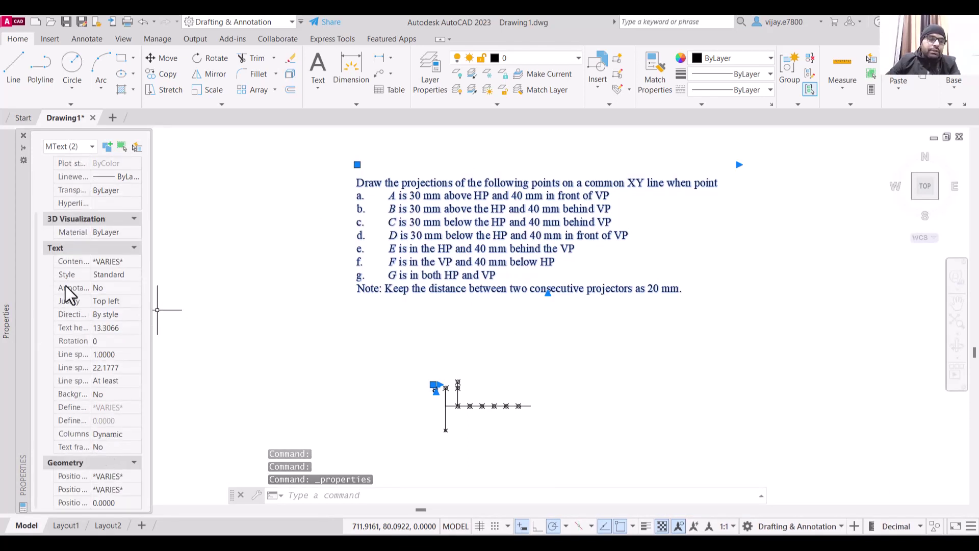
pyautogui.click(104, 328)
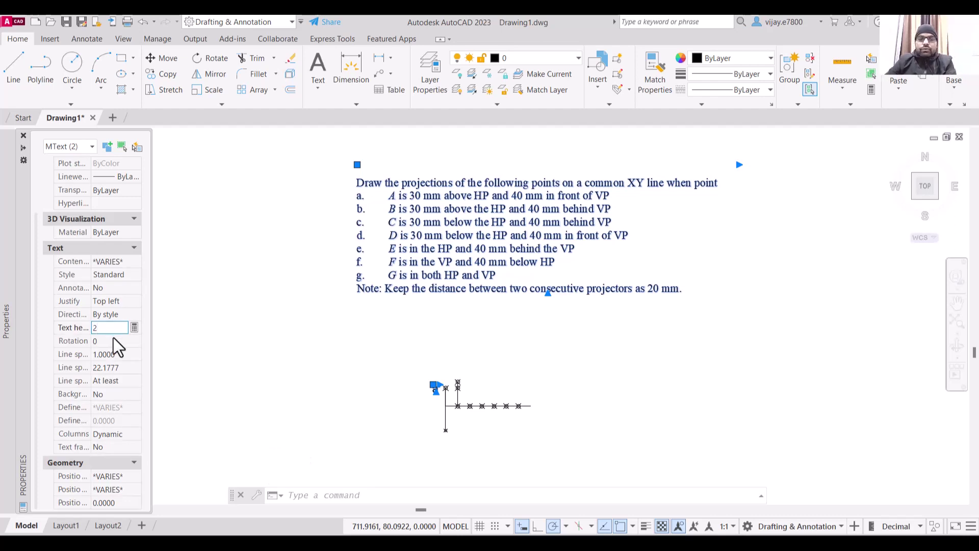
pyautogui.press('Return')
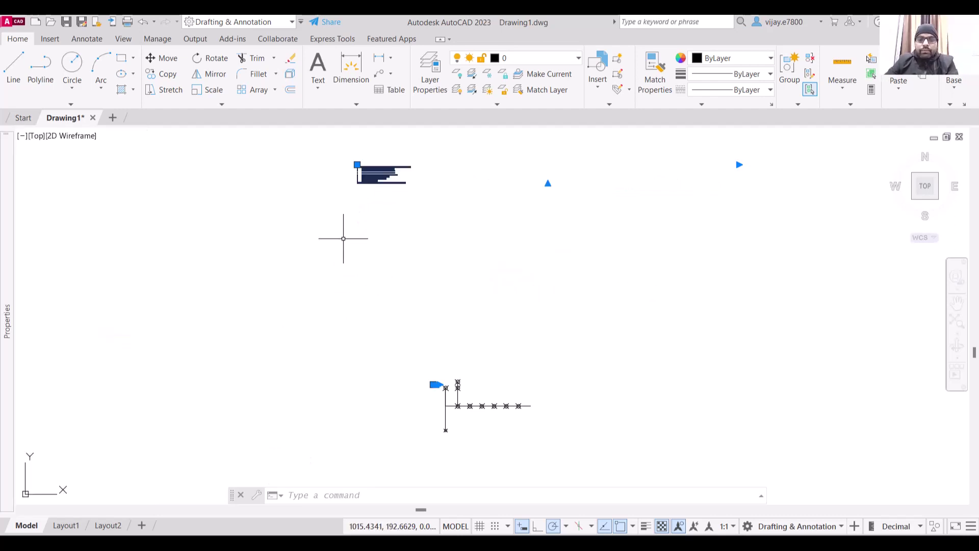
# - Move the problem statement to the left of point A's projector and the a' label close to the projector's upper end
pyautogui.click(357, 165)
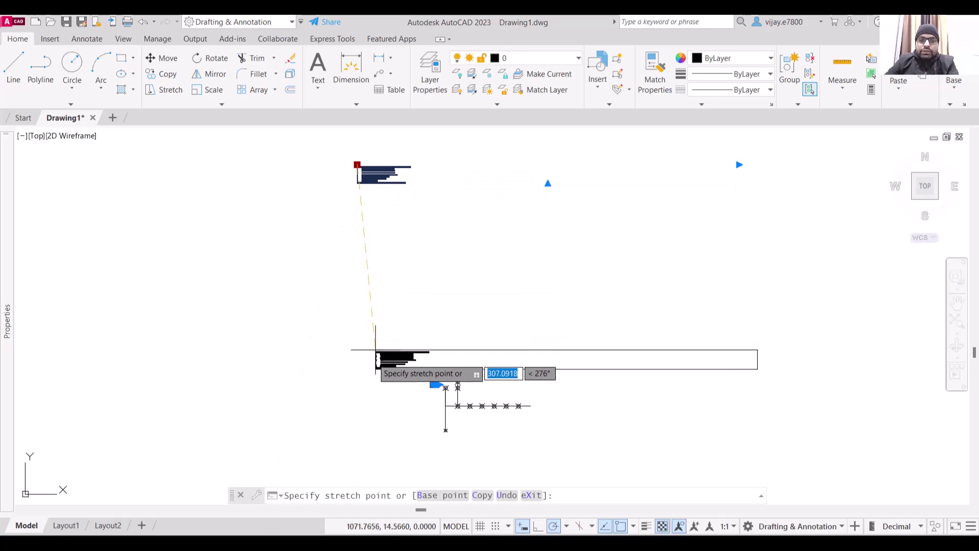
pyautogui.click(375, 395)
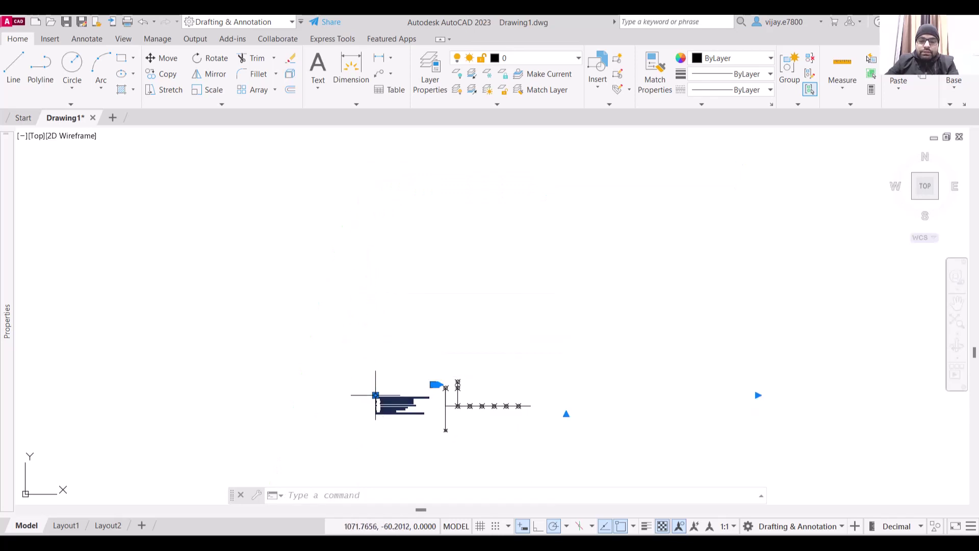
pyautogui.scroll(6, 457, 414)
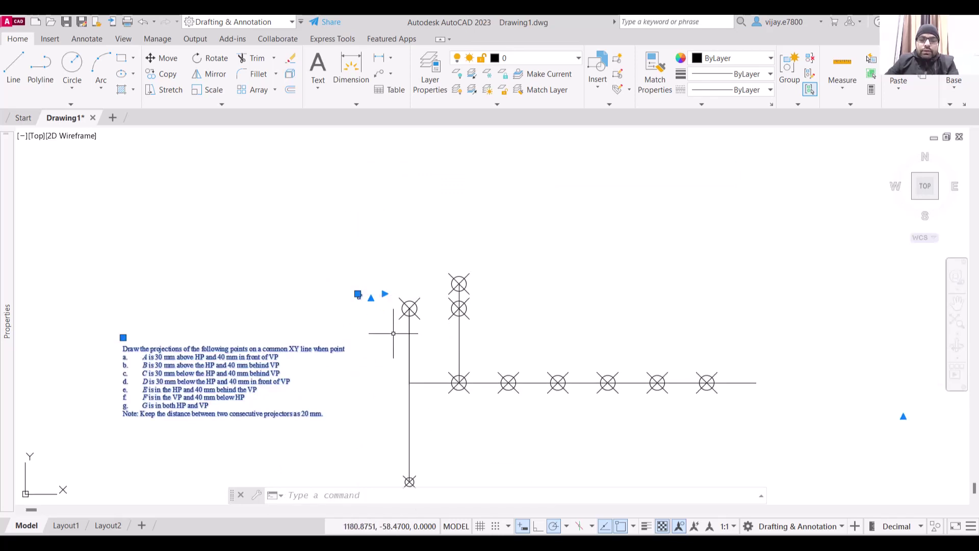
pyautogui.scroll(2, 393, 334)
pyautogui.click(336, 271)
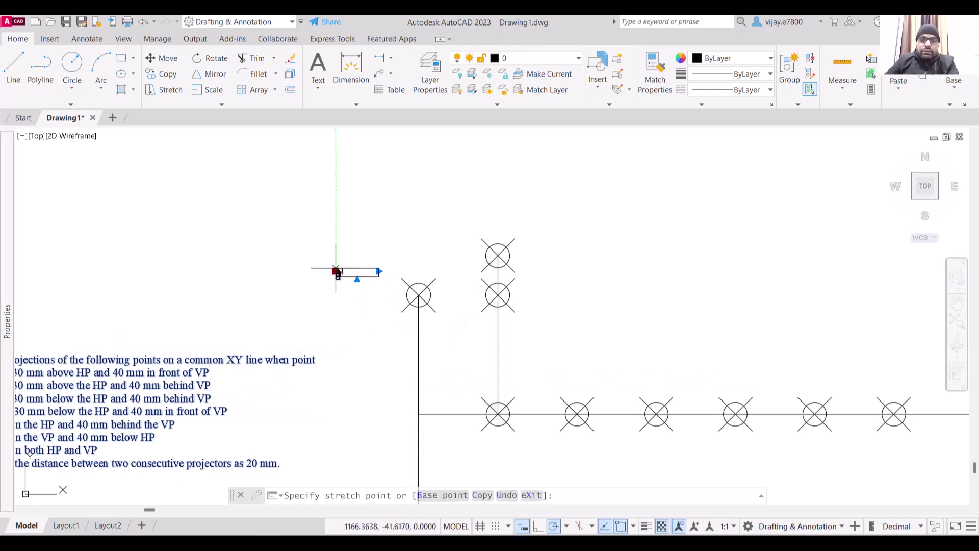
pyautogui.click(392, 288)
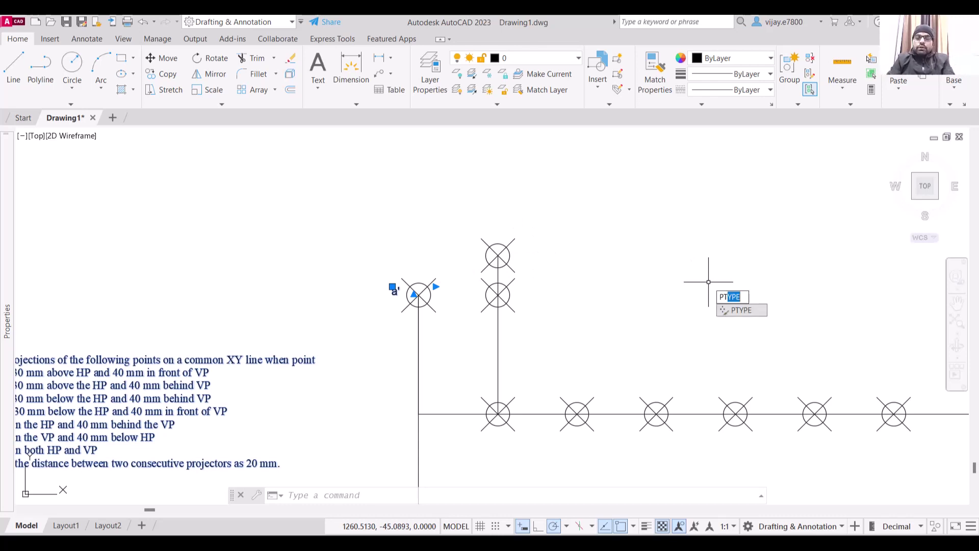
# - Reduce the point size in the point style settings, keeping the crossed-circle style sized relative to the screen
pyautogui.press('BackSpace')
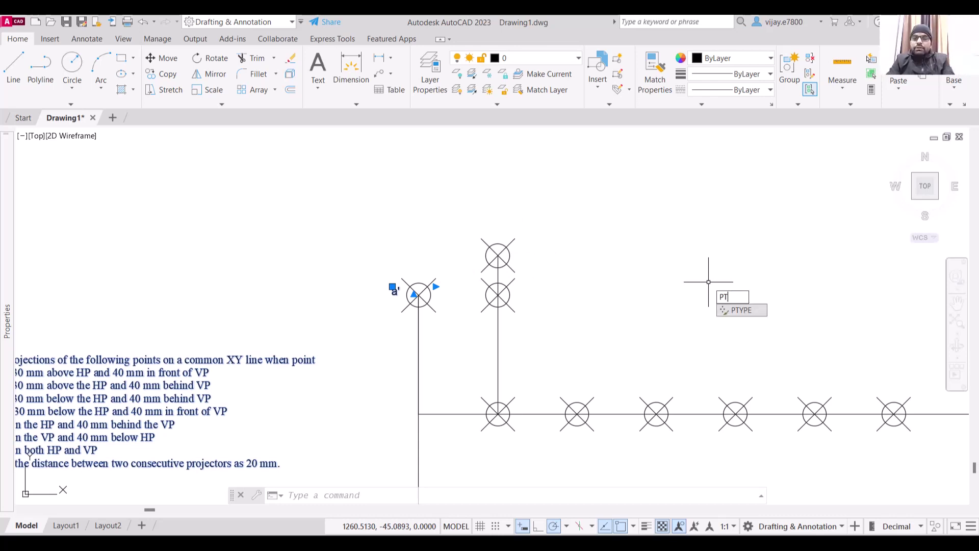
pyautogui.write('ype')
pyautogui.press('Return')
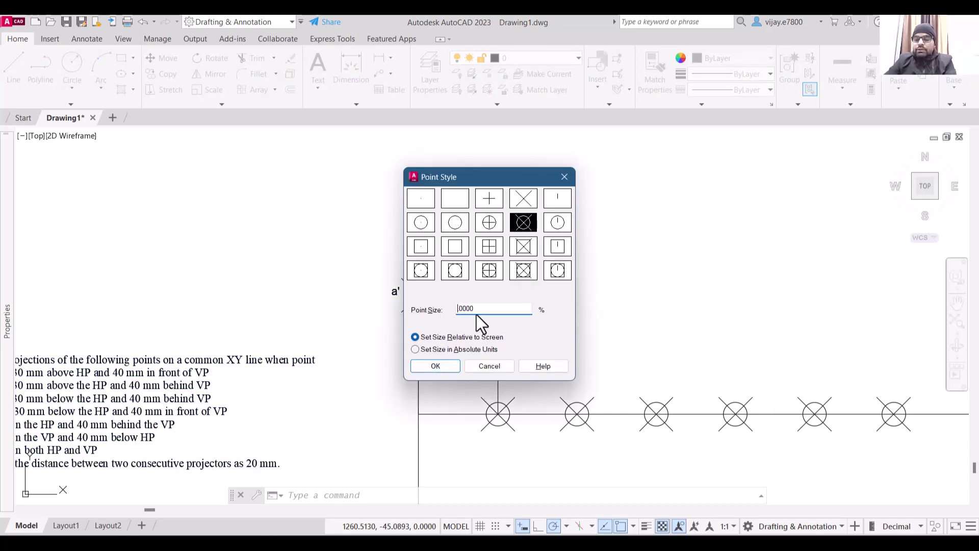
pyautogui.press('Return')
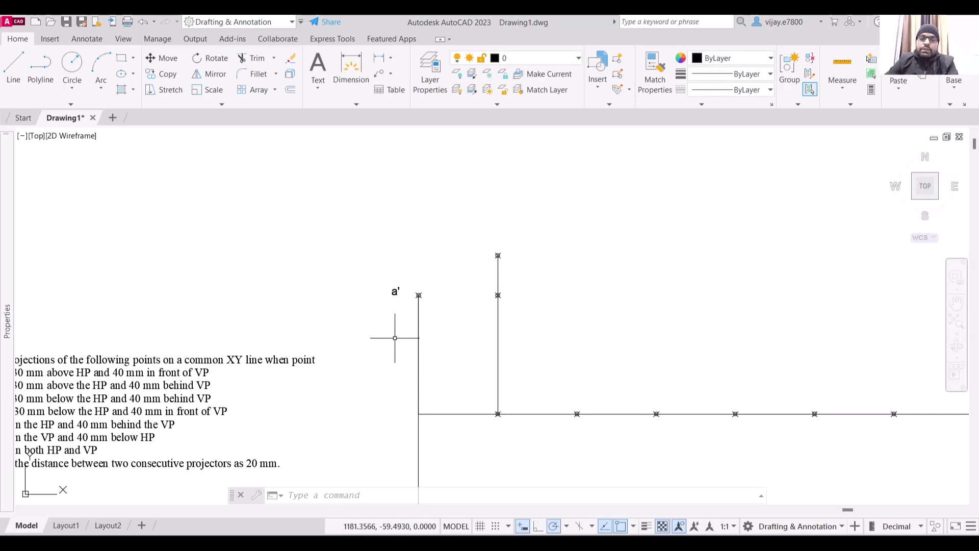
# - Copy the a' label beside the lower end of point A's projector and change the copy's text to a
pyautogui.click(394, 289)
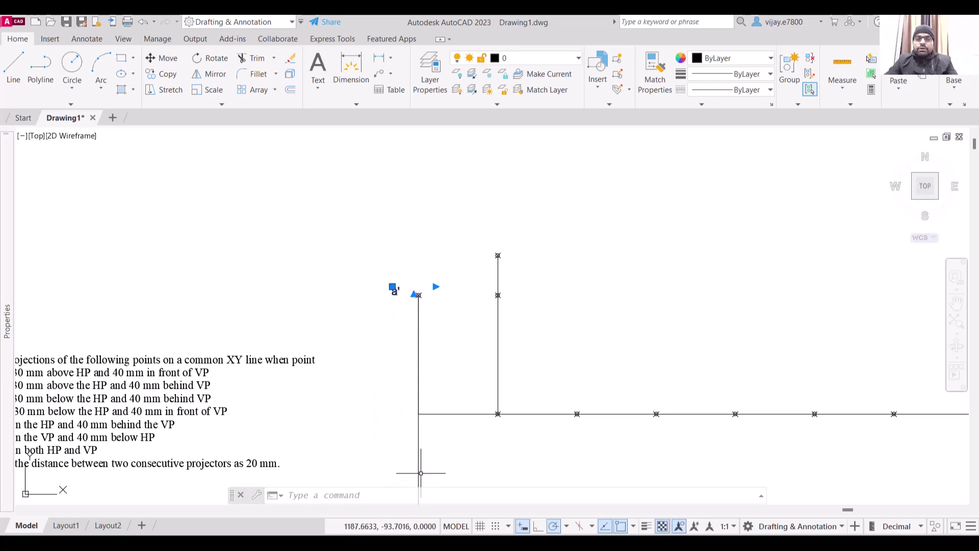
pyautogui.moveTo(400, 474); pyautogui.dragTo(379, 343, button='middle')
pyautogui.hotkey('ctrl', 'c')
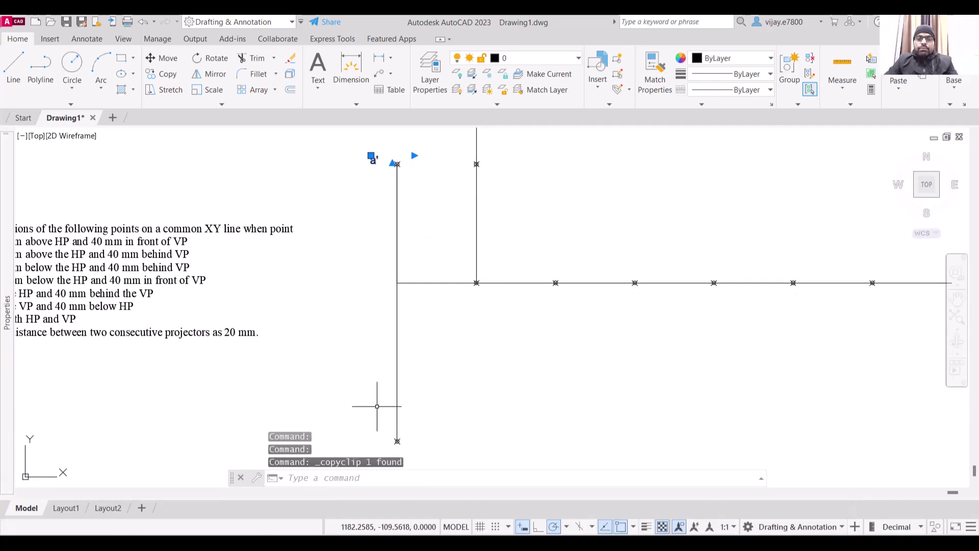
pyautogui.click(369, 434)
pyautogui.click(369, 434)
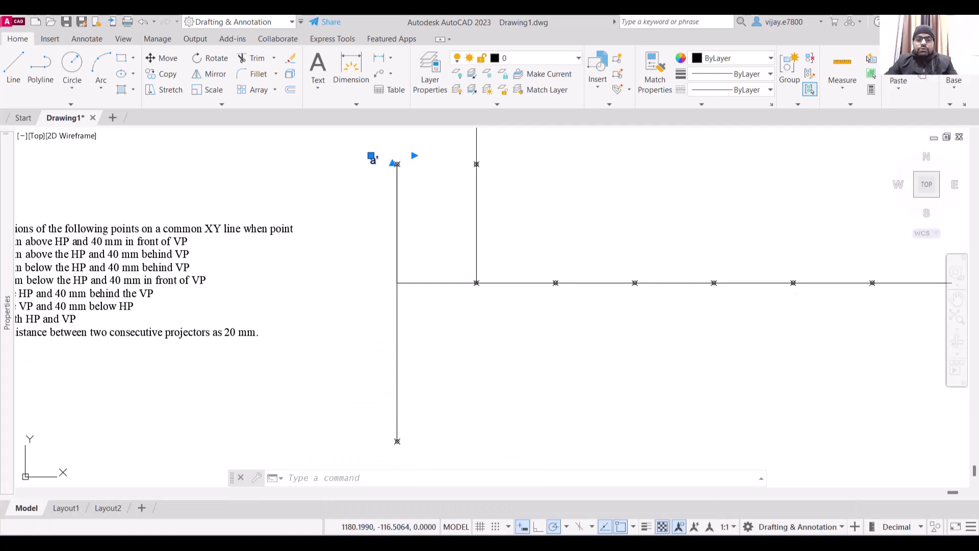
pyautogui.hotkey('ctrl', 'v')
pyautogui.click(376, 445)
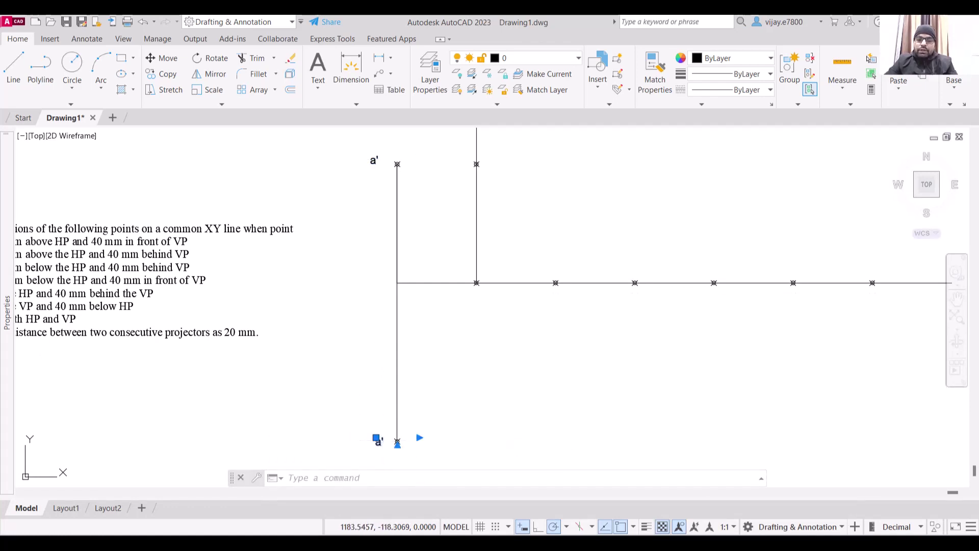
pyautogui.doubleClick(378, 441)
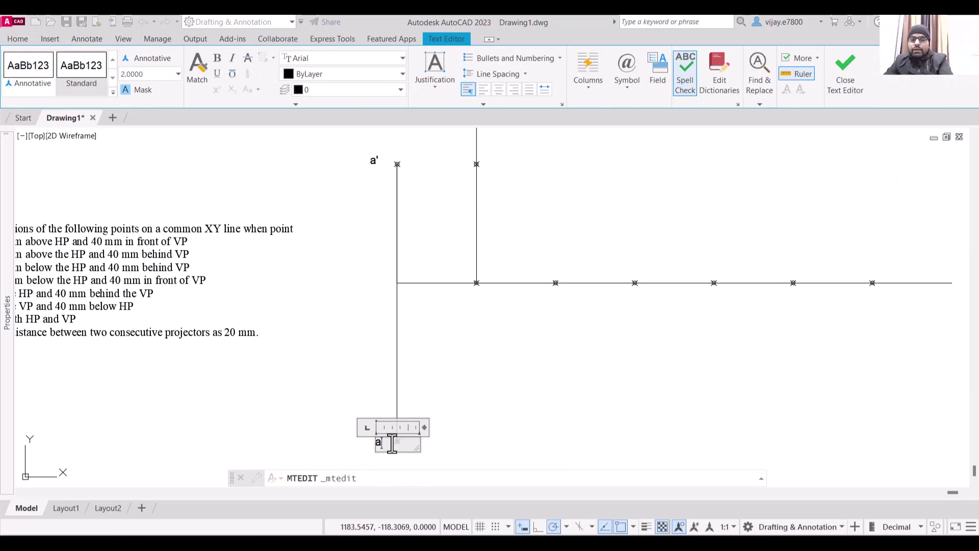
pyautogui.click(371, 397)
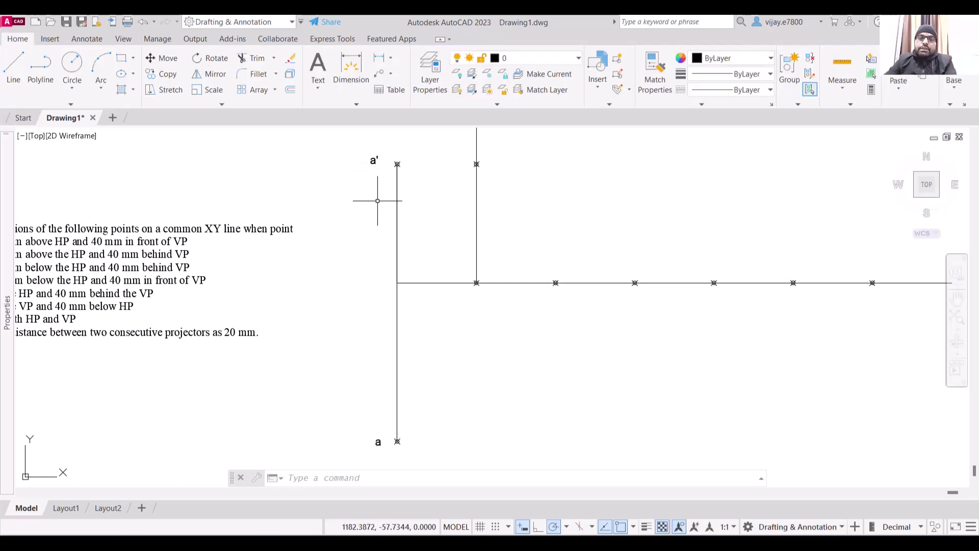
# - Copy the a' label beside the lower of the two points above XY on B's projector and change the copy's text to b'
pyautogui.moveTo(568, 228); pyautogui.dragTo(489, 359, button='middle')
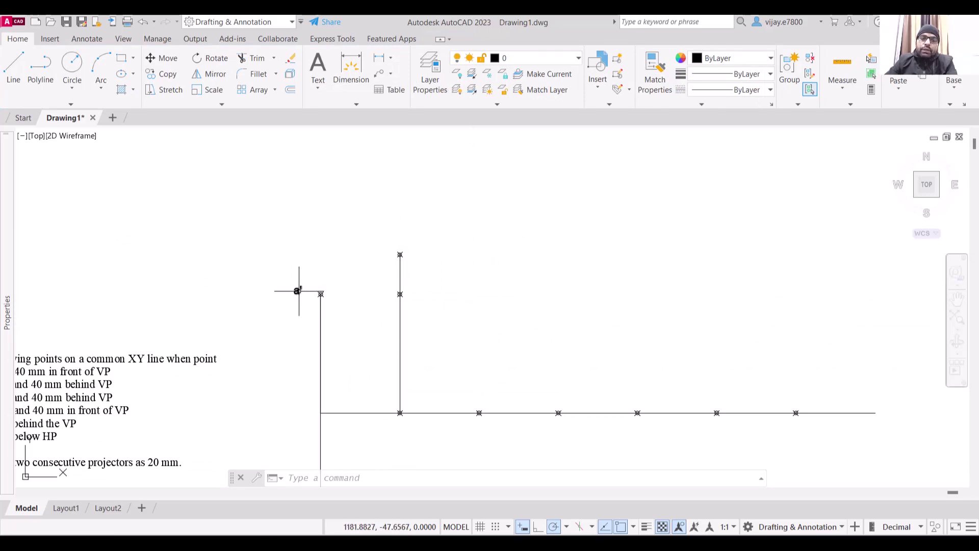
pyautogui.scroll(-2, 395, 222)
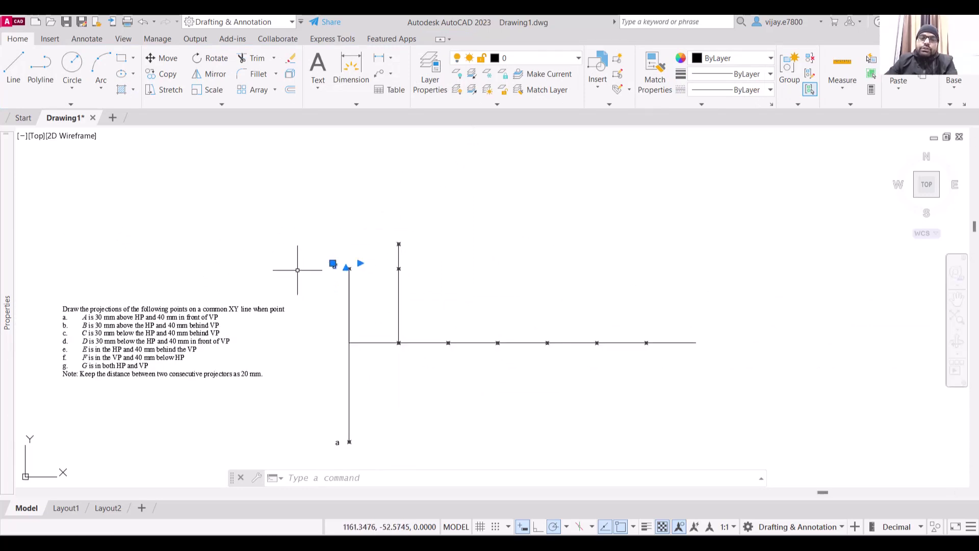
pyautogui.scroll(2, 152, 327)
pyautogui.moveTo(176, 319); pyautogui.dragTo(355, 301, button='middle')
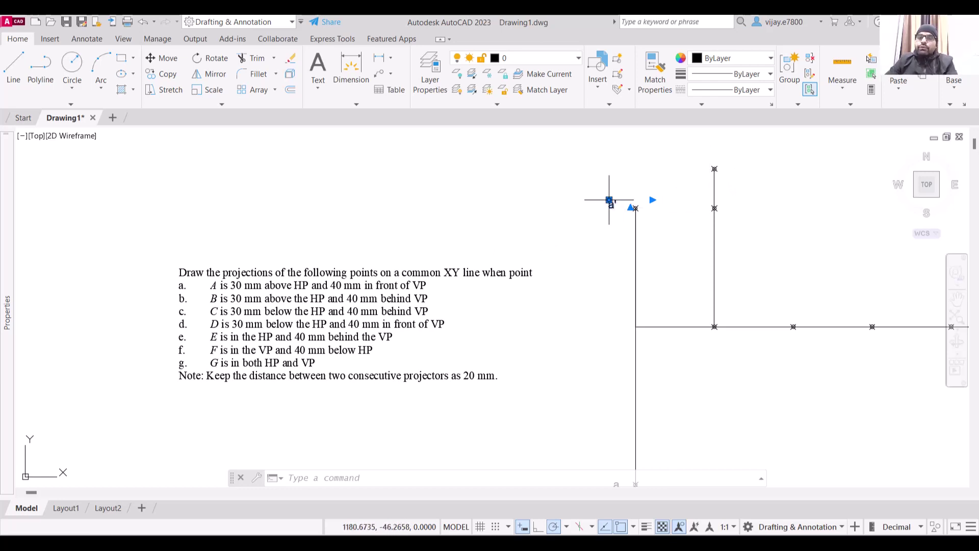
pyautogui.hotkey('ctrl', 'c')
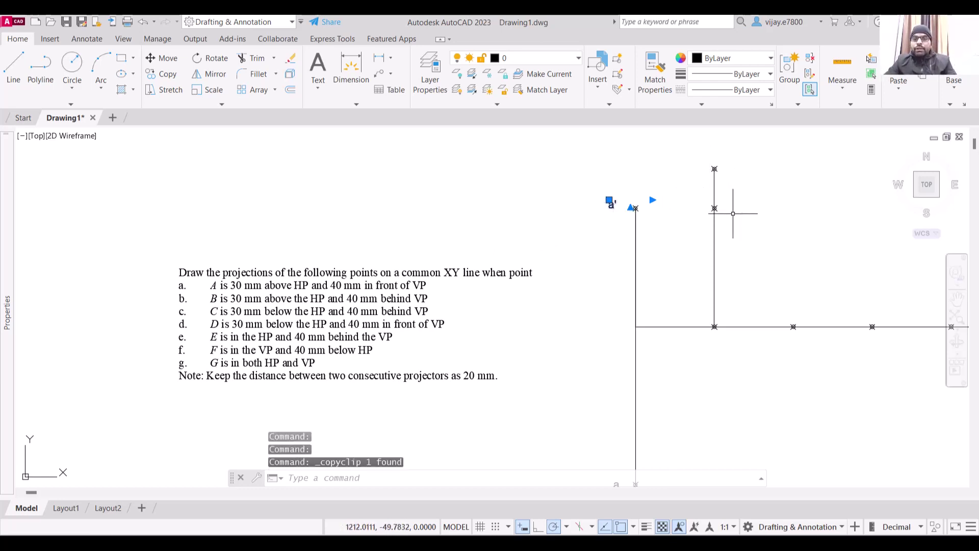
pyautogui.click(685, 205)
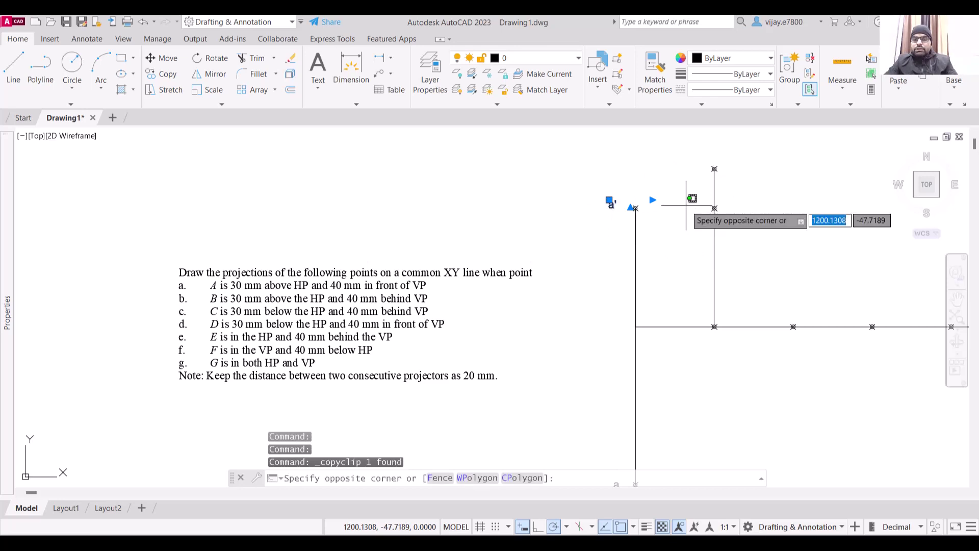
pyautogui.hotkey('ctrl', 'v')
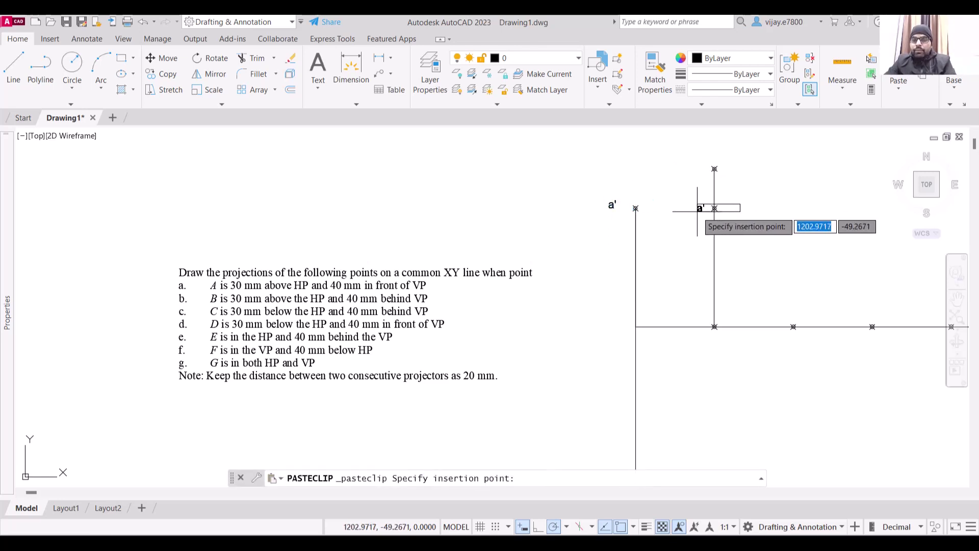
pyautogui.click(698, 211)
pyautogui.doubleClick(700, 208)
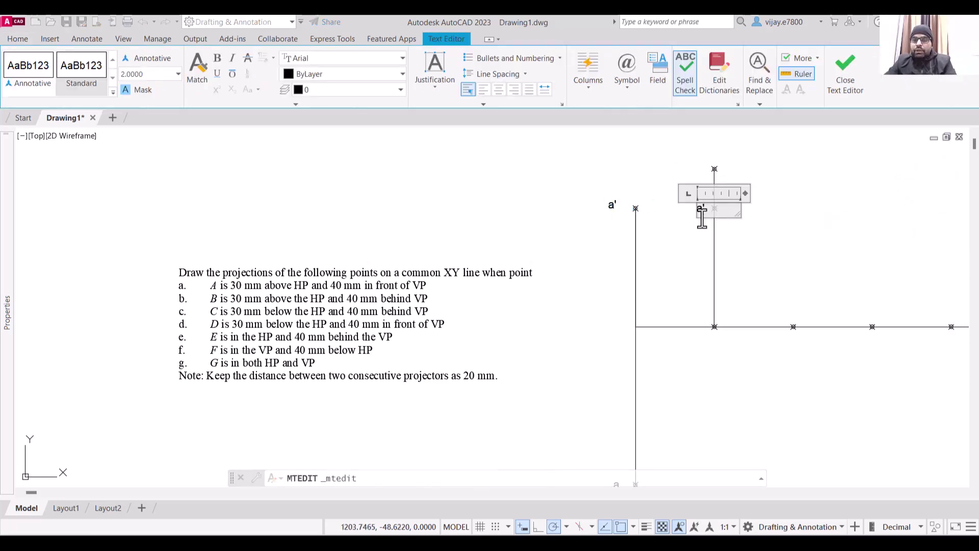
pyautogui.press('BackSpace')
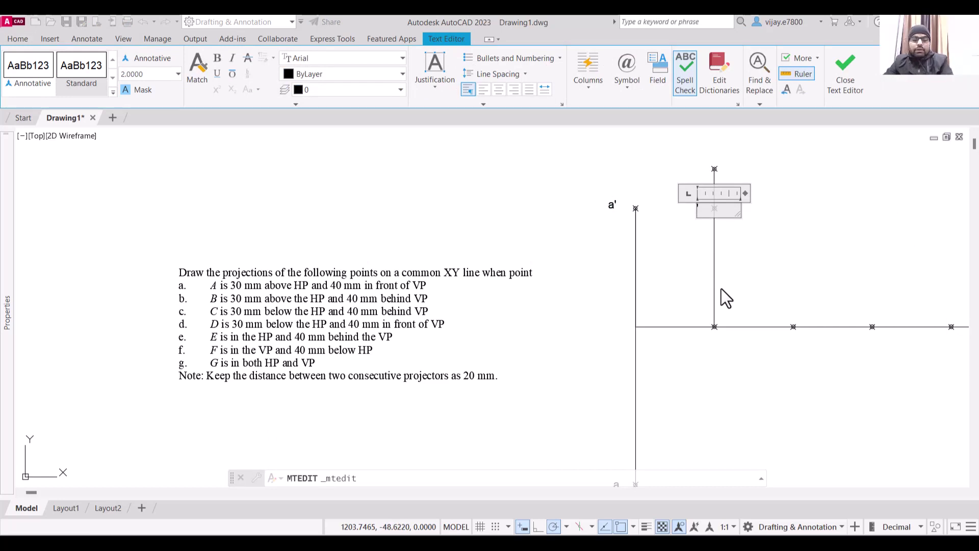
pyautogui.click(709, 284)
pyautogui.write("b'")
pyautogui.click(717, 224)
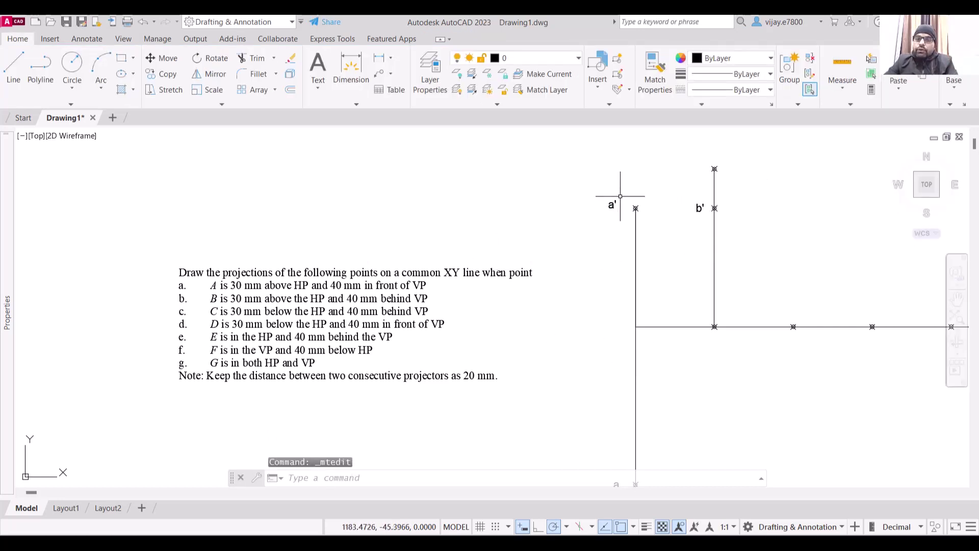
# - Copy the a' label beside the upper end of point B's projector and change the copy's text to b
pyautogui.click(610, 204)
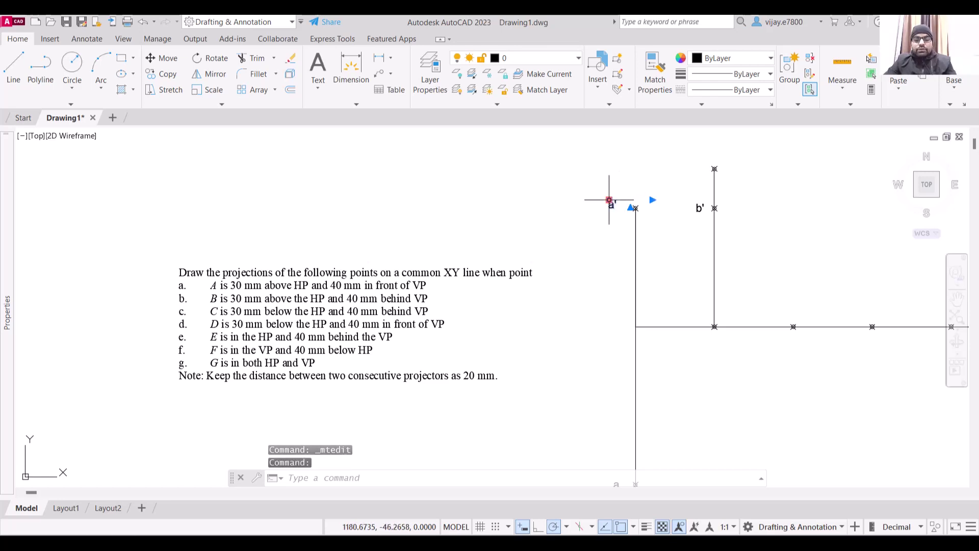
pyautogui.hotkey('ctrl', 'c')
pyautogui.click(694, 164)
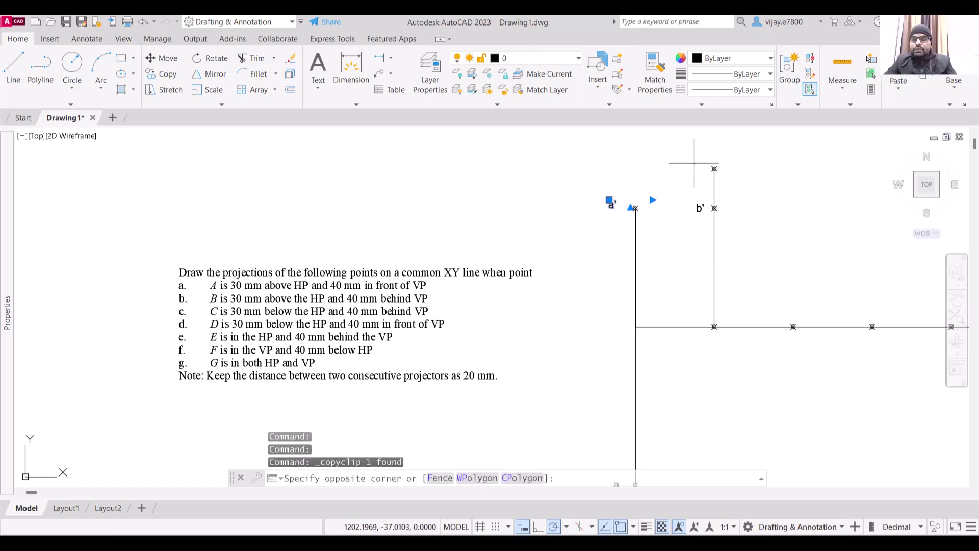
pyautogui.press('Escape')
pyautogui.hotkey('ctrl', 'v')
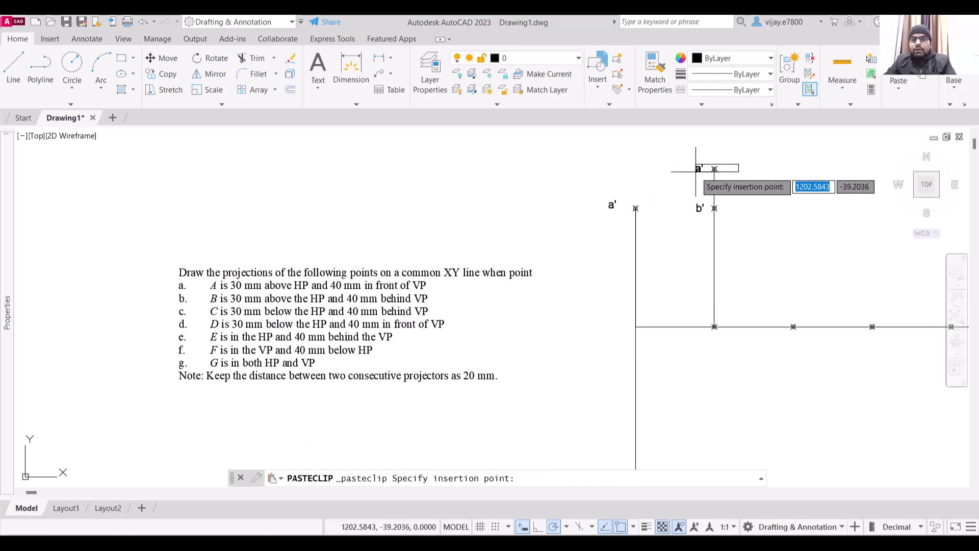
pyautogui.click(699, 169)
pyautogui.doubleClick(699, 169)
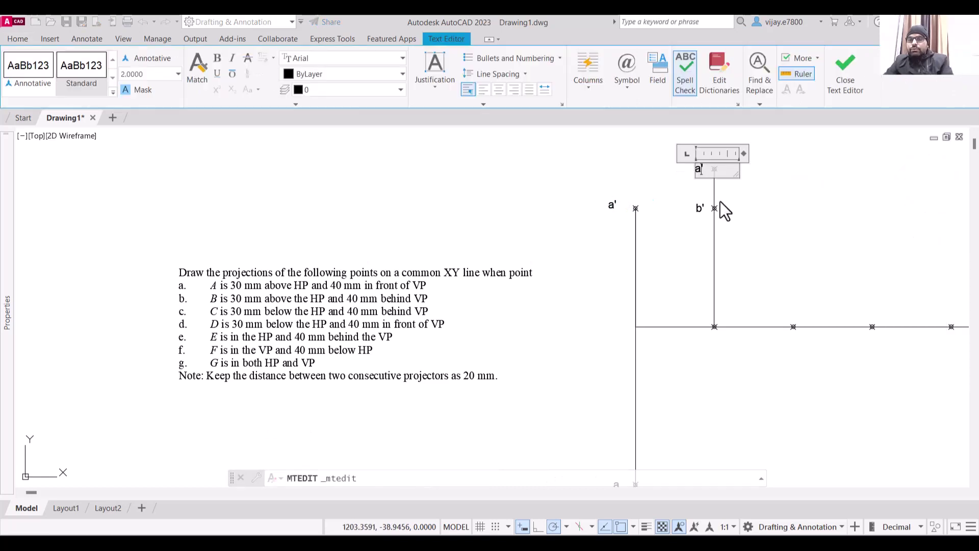
pyautogui.hotkey('ctrl', 'a')
pyautogui.press('Delete')
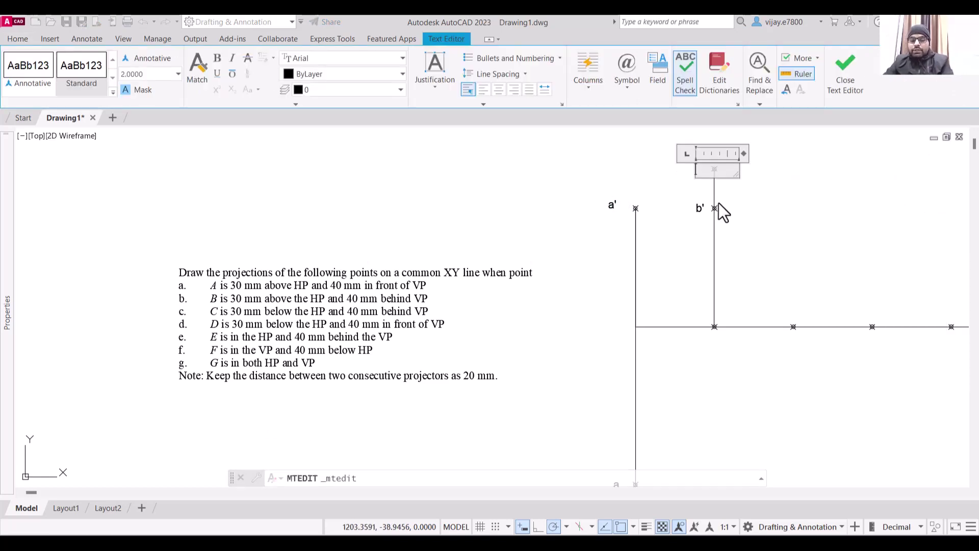
pyautogui.write('b')
pyautogui.click(669, 238)
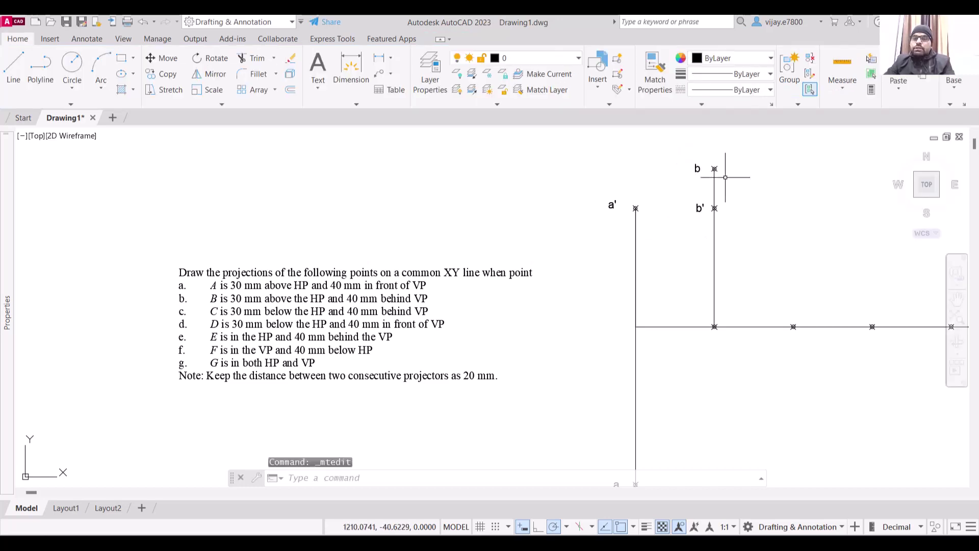
# - Draw point C's projector as a line 30 mm straight down from the next division point after B on the XY line
pyautogui.moveTo(757, 236); pyautogui.dragTo(605, 258, button='middle')
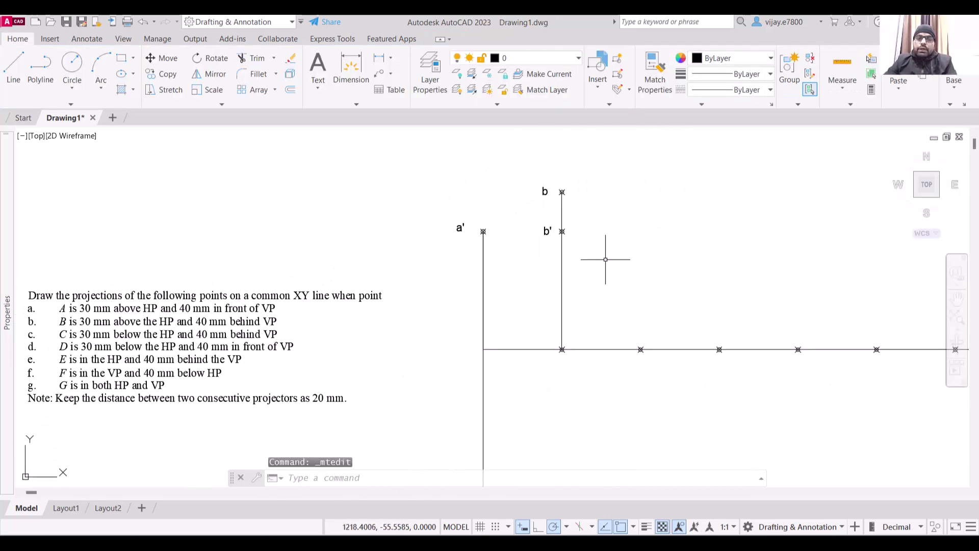
pyautogui.moveTo(6, 387)
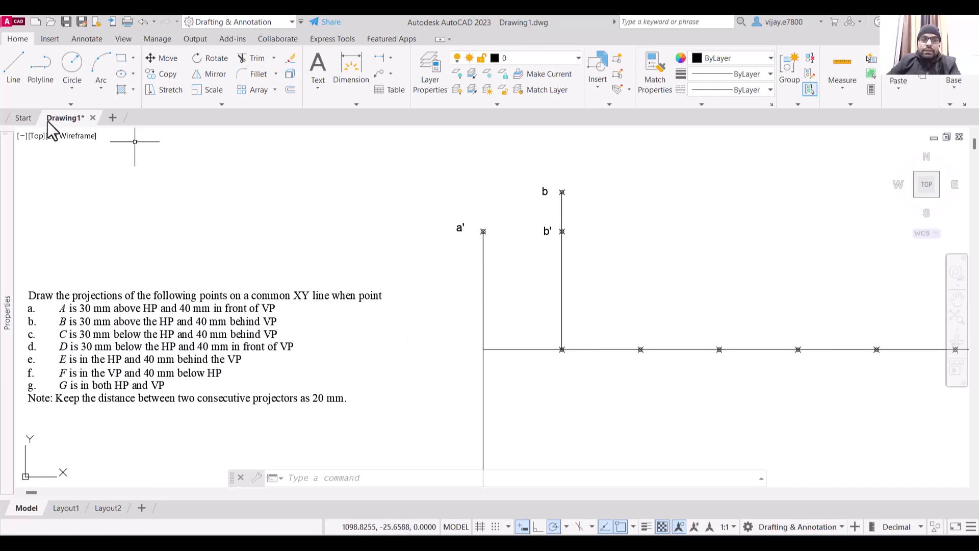
pyautogui.click(14, 66)
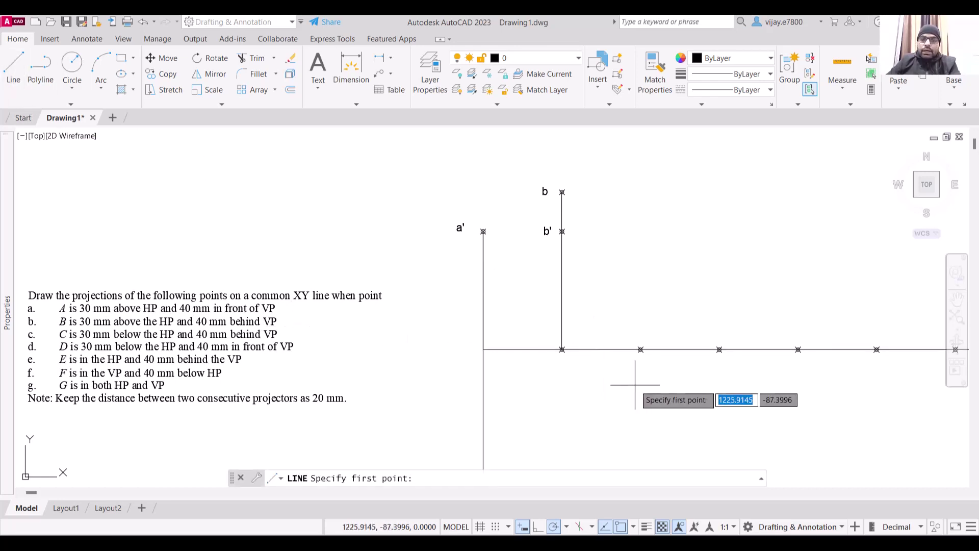
pyautogui.click(641, 349)
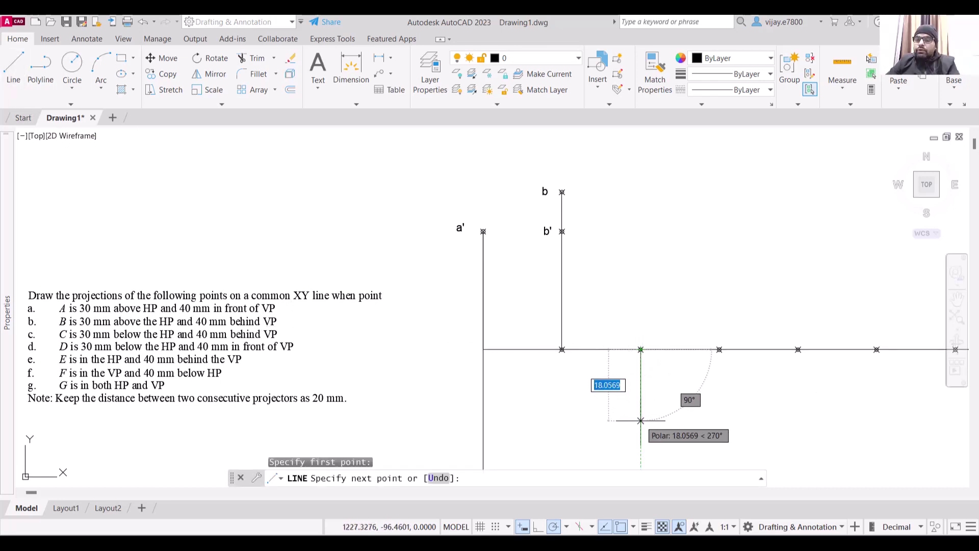
pyautogui.write('30')
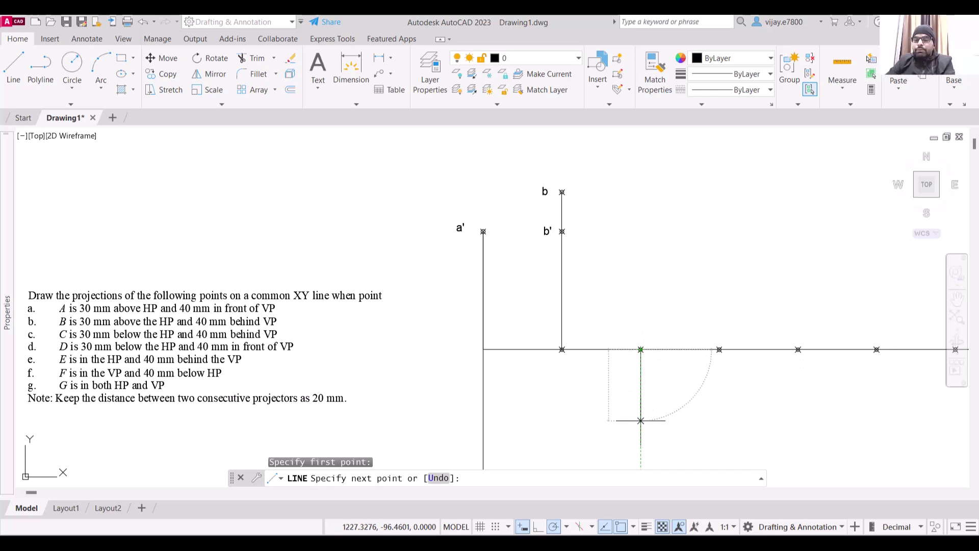
pyautogui.press('Return')
pyautogui.rightClick(668, 422)
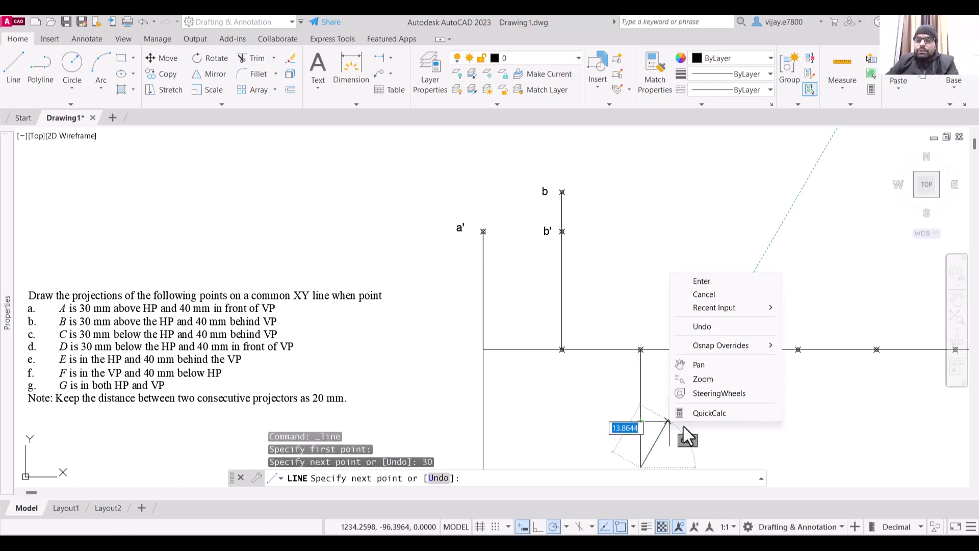
pyautogui.click(712, 282)
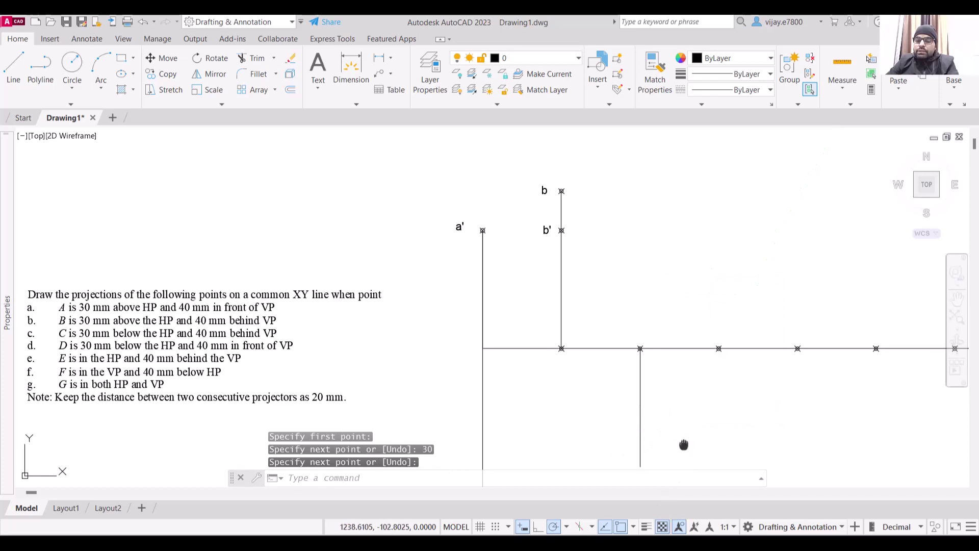
# - Place a point at the lower end of point C's projector
pyautogui.moveTo(684, 446); pyautogui.dragTo(669, 400, button='middle')
pyautogui.write('po')
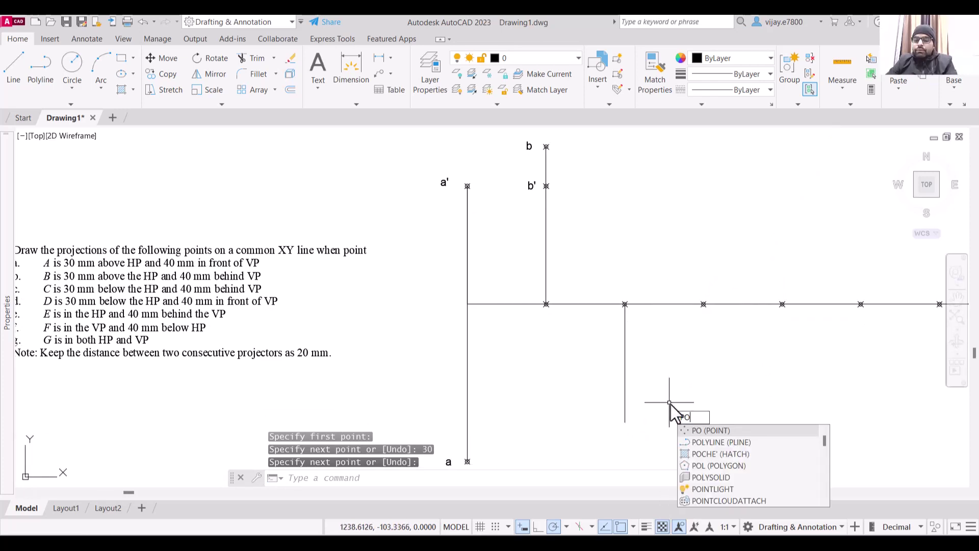
pyautogui.press('Return')
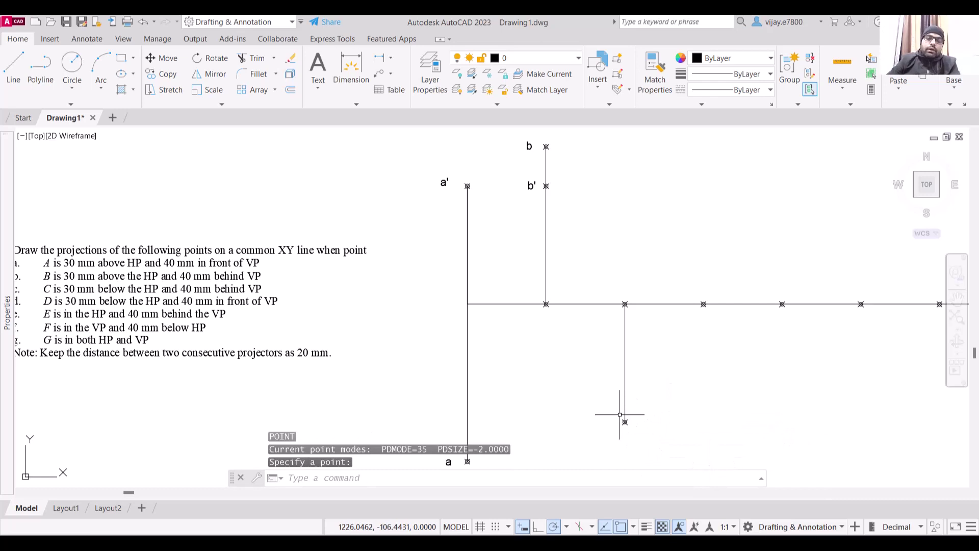
# - Copy the a' label beside the lower end of point C's projector and change the copy's text to c'
pyautogui.click(443, 179)
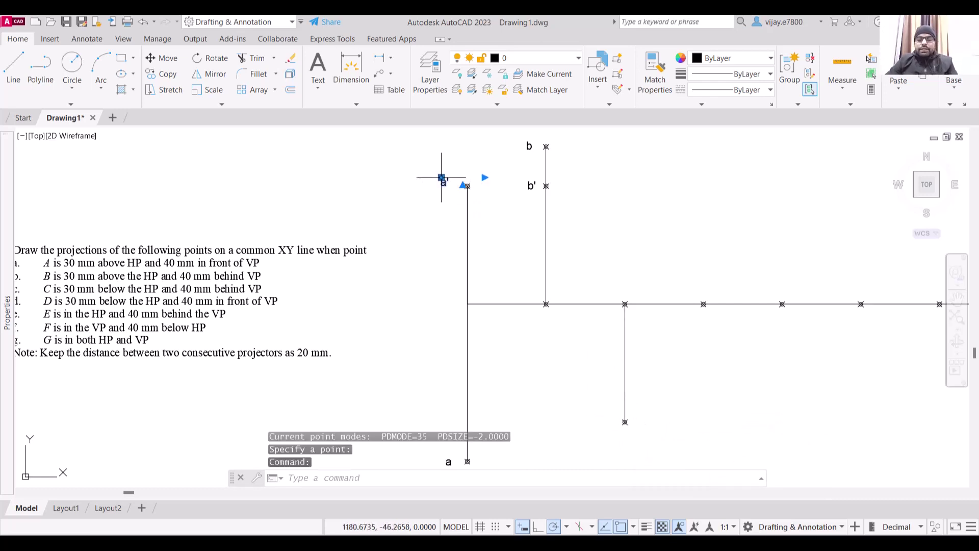
pyautogui.hotkey('ctrl', 'c')
pyautogui.click(608, 411)
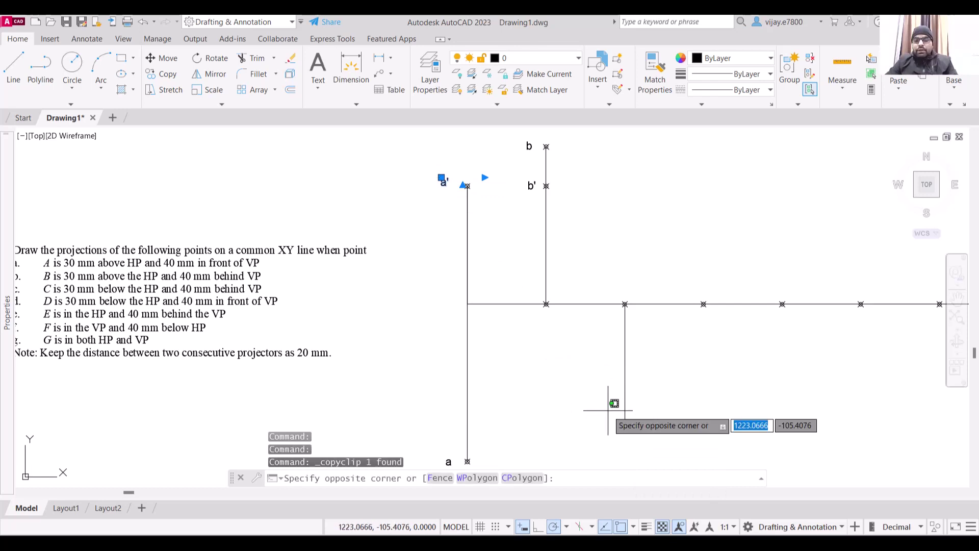
pyautogui.hotkey('ctrl', 'v')
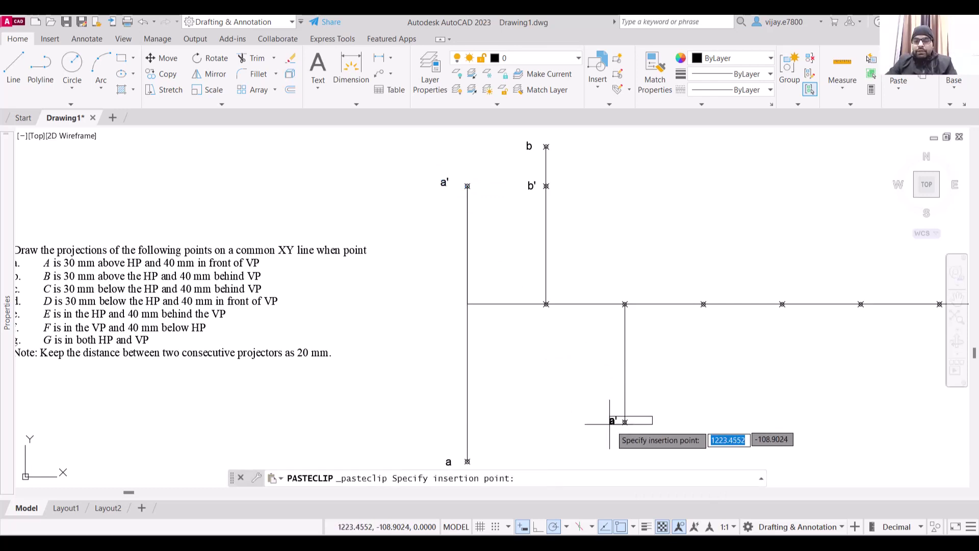
pyautogui.click(611, 424)
pyautogui.click(614, 421)
pyautogui.doubleClick(616, 421)
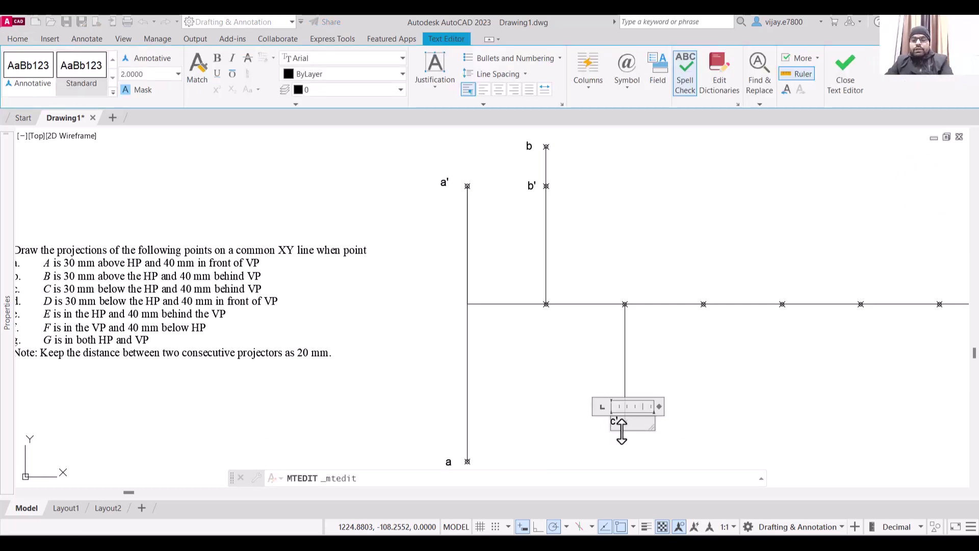
pyautogui.click(631, 467)
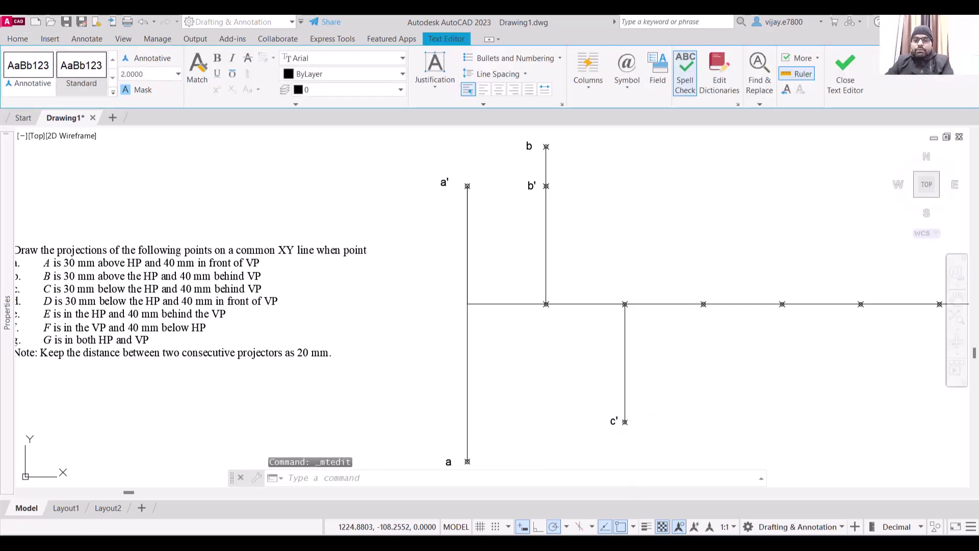
# - Draw a line 40 mm straight up from point C's division point on the XY line
pyautogui.rightClick(603, 262)
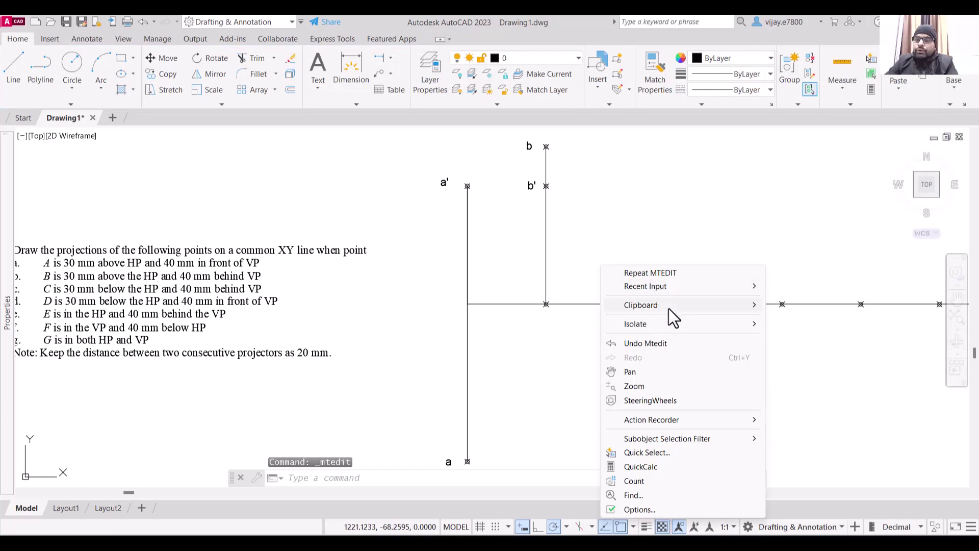
pyautogui.moveTo(713, 292)
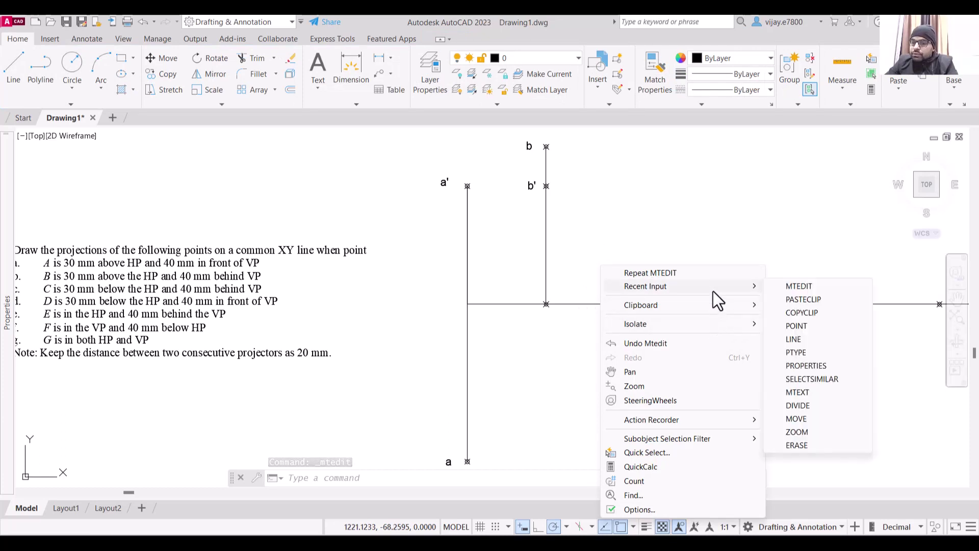
pyautogui.click(798, 340)
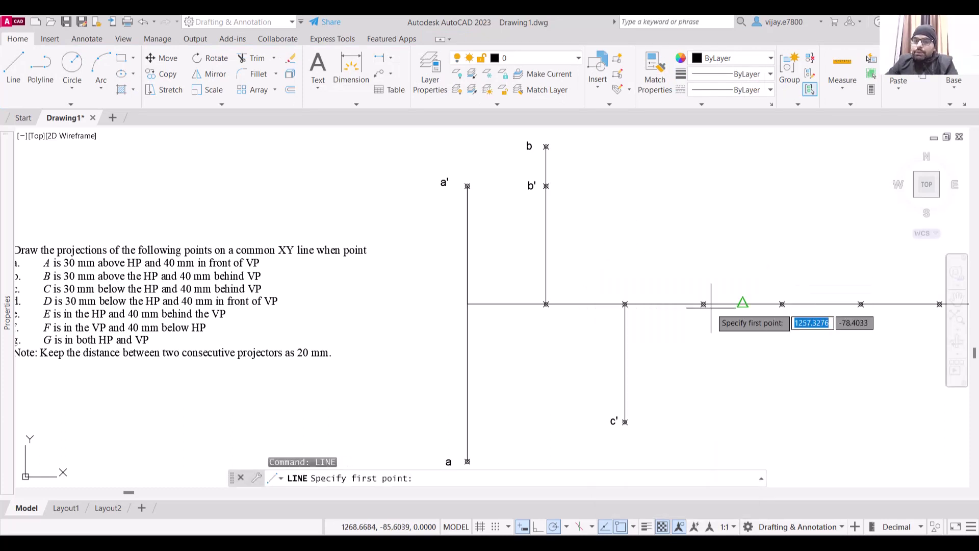
pyautogui.click(625, 304)
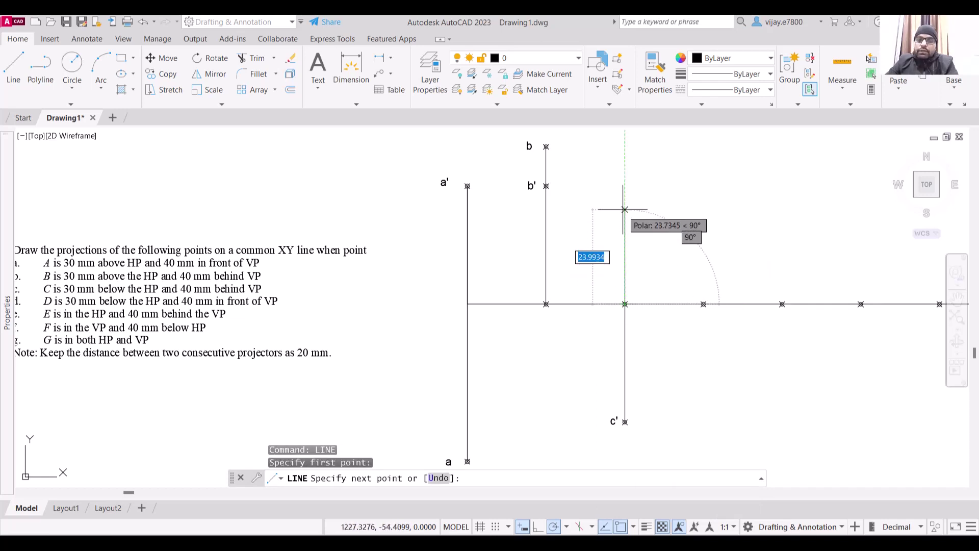
pyautogui.write('40')
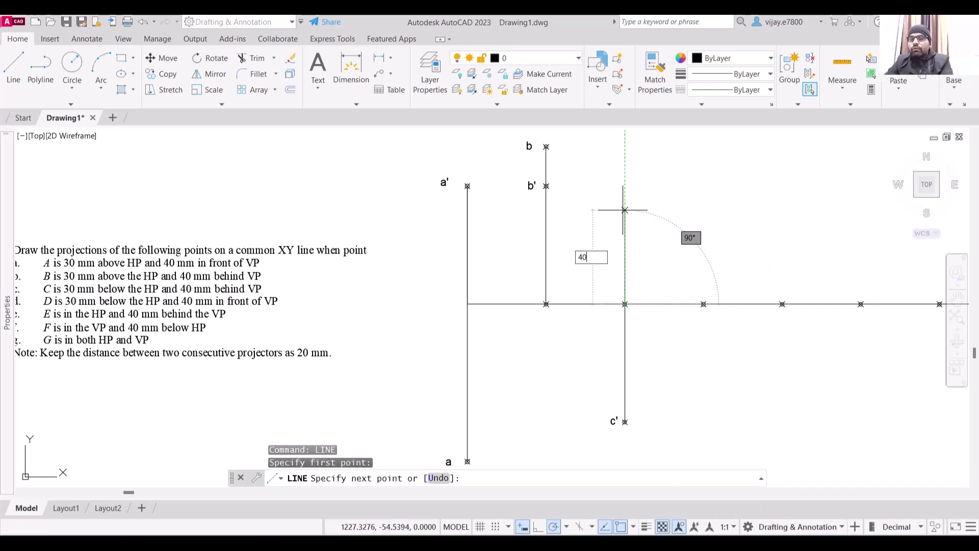
pyautogui.press('Return')
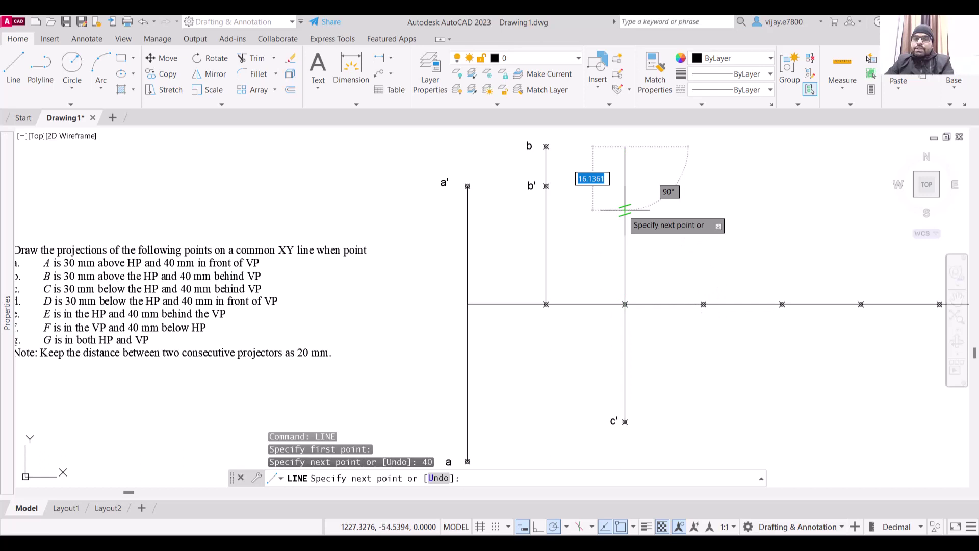
pyautogui.rightClick(689, 207)
pyautogui.click(701, 215)
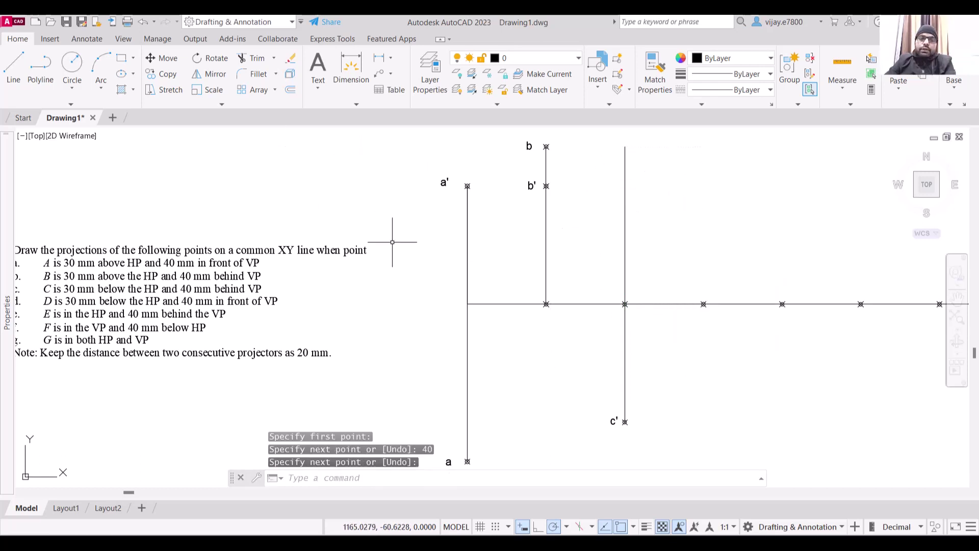
# - Place a point at the upper end of point C's projector
pyautogui.write('po')
pyautogui.press('Return')
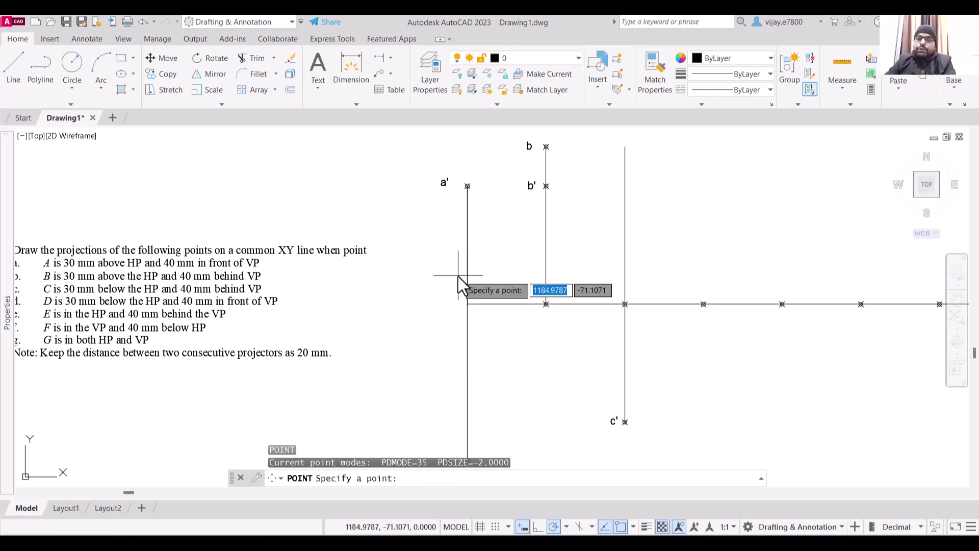
pyautogui.click(625, 147)
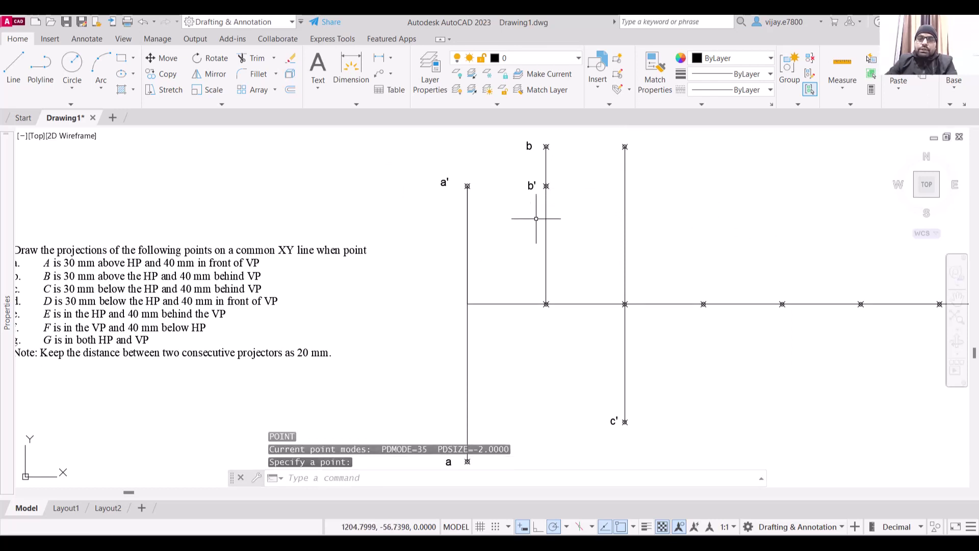
# - Copy the b label beside the upper end of point C's projector and change the copy's text to c
pyautogui.click(530, 145)
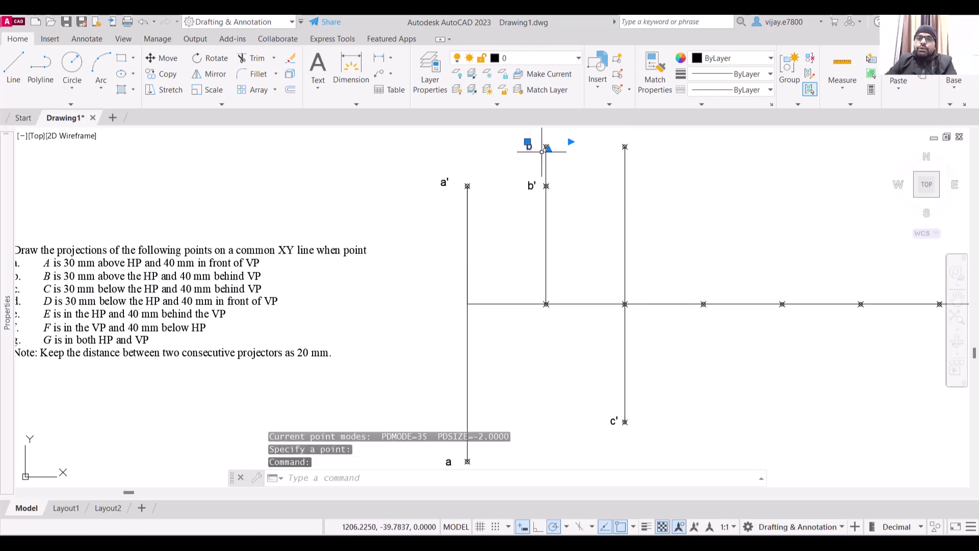
pyautogui.hotkey('ctrl', 'c')
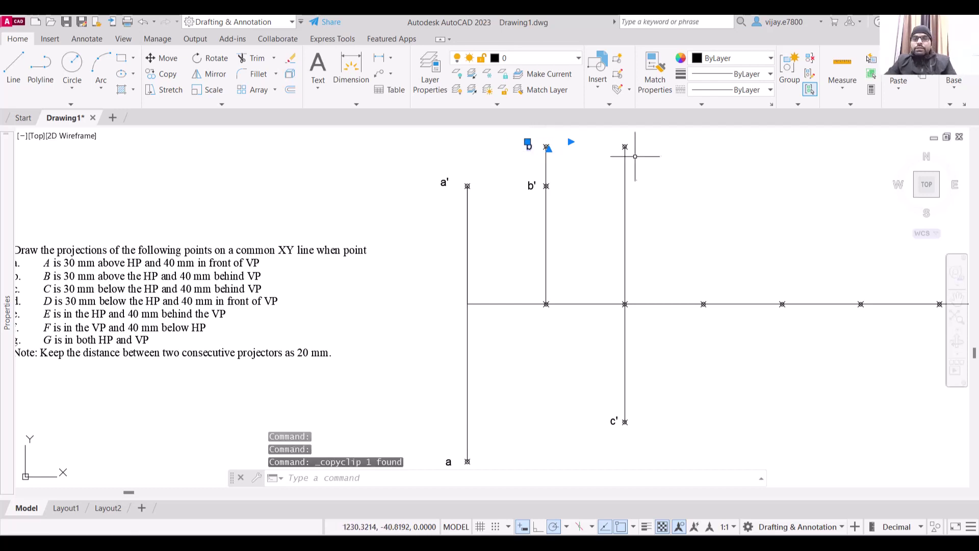
pyautogui.click(603, 145)
pyautogui.hotkey('ctrl', 'v')
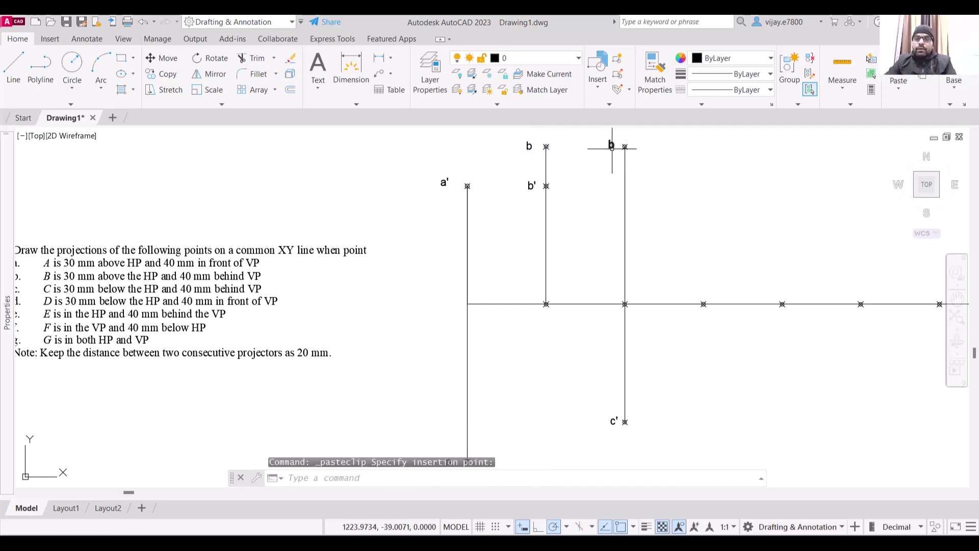
pyautogui.click(611, 144)
pyautogui.doubleClick(612, 146)
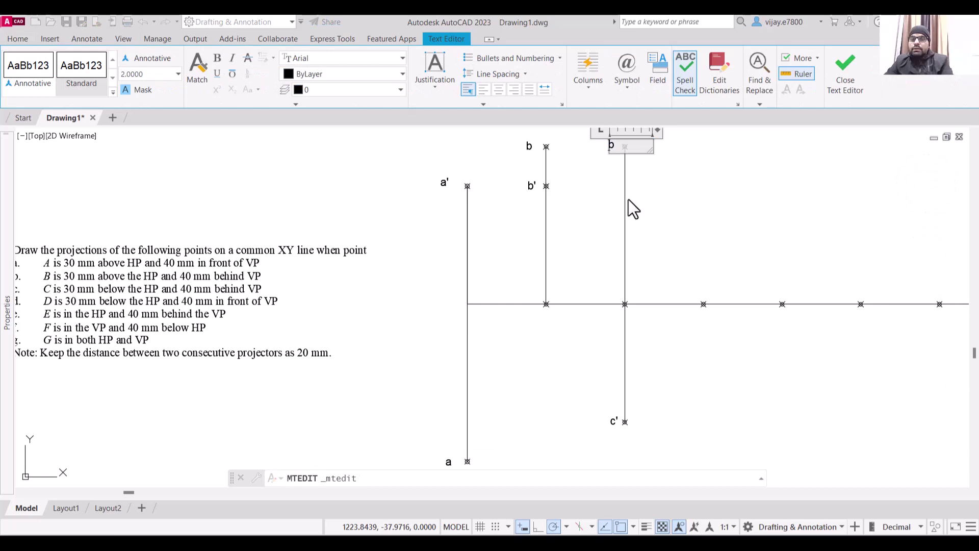
pyautogui.press('Delete')
pyautogui.write('c')
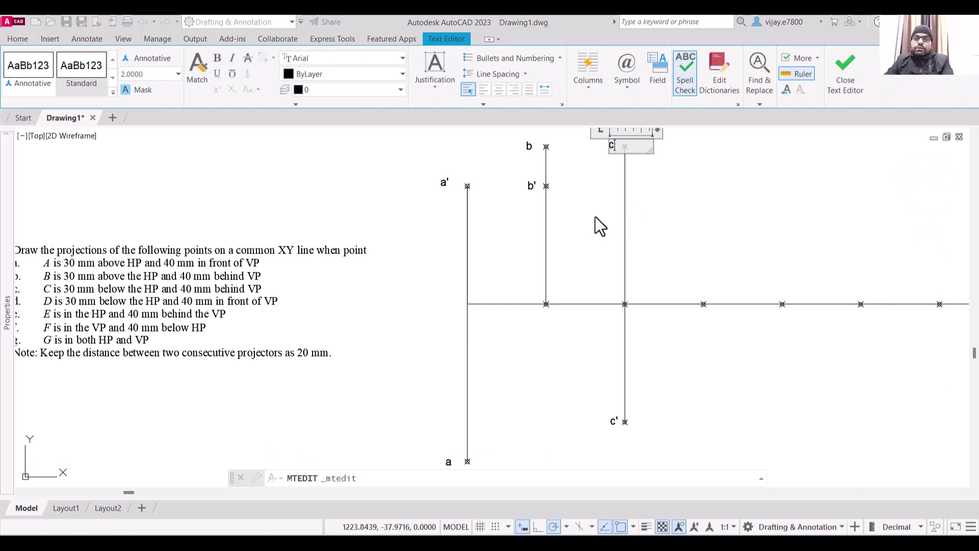
pyautogui.click(595, 215)
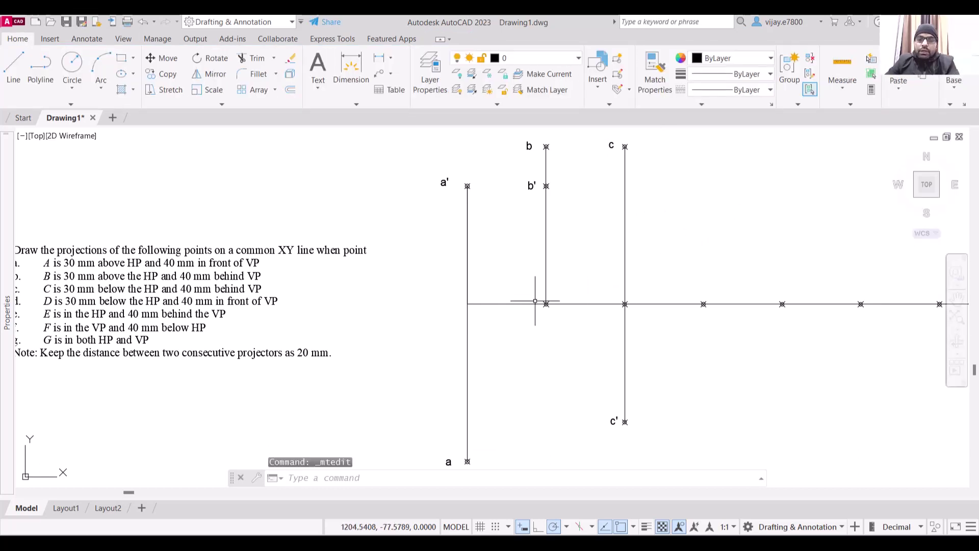
# - Draw point D's projector straight down from the next division point after C as two consecutive line segments of 30 mm and 10 mm
pyautogui.scroll(2, 700, 235)
pyautogui.scroll(-2, 695, 231)
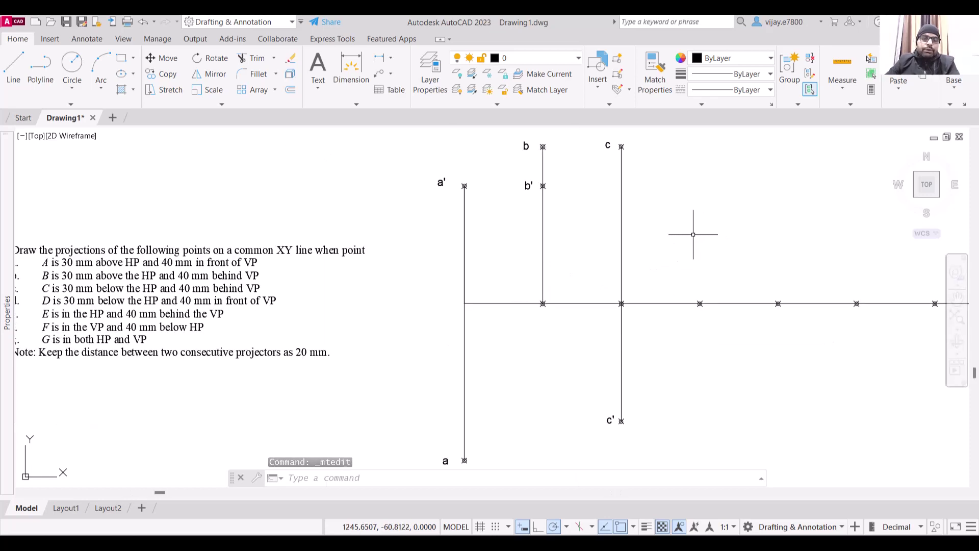
pyautogui.moveTo(10, 337)
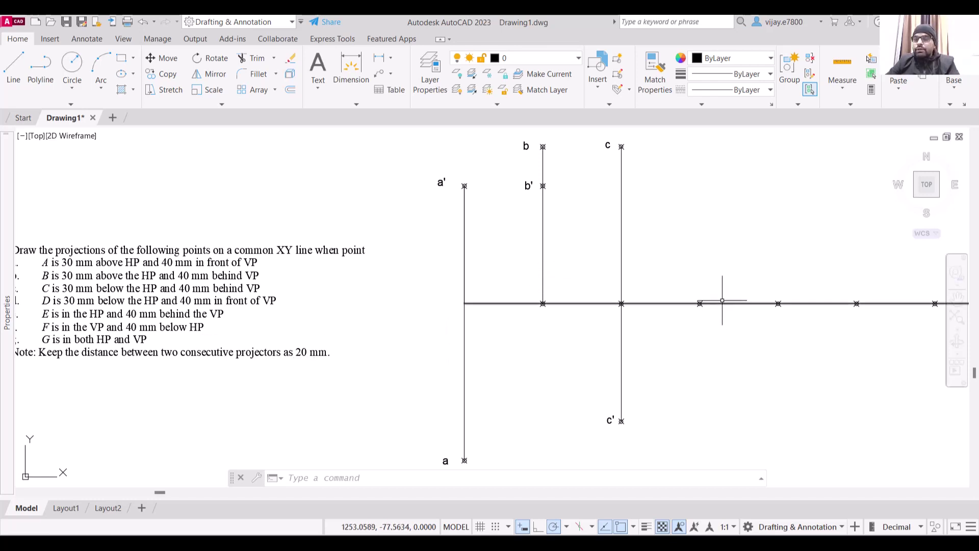
pyautogui.click(13, 76)
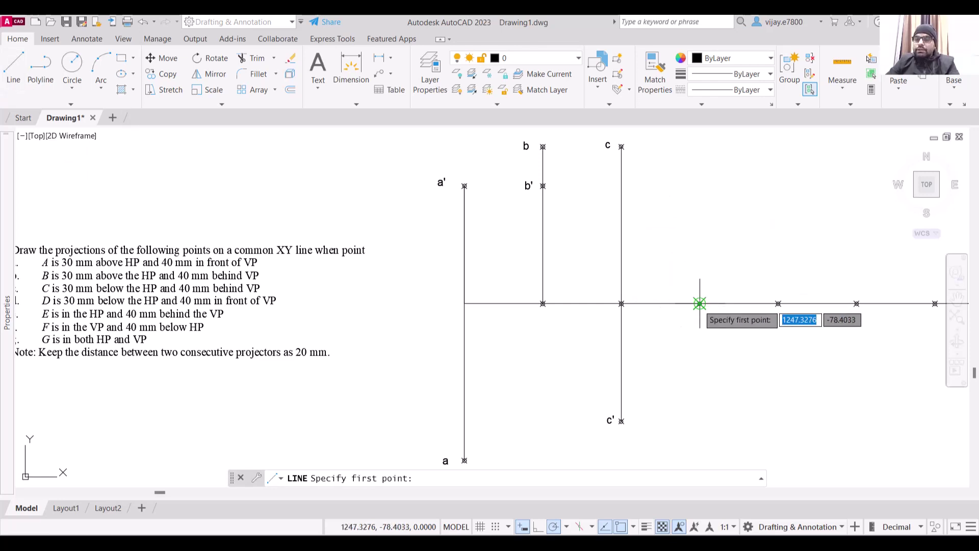
pyautogui.click(699, 304)
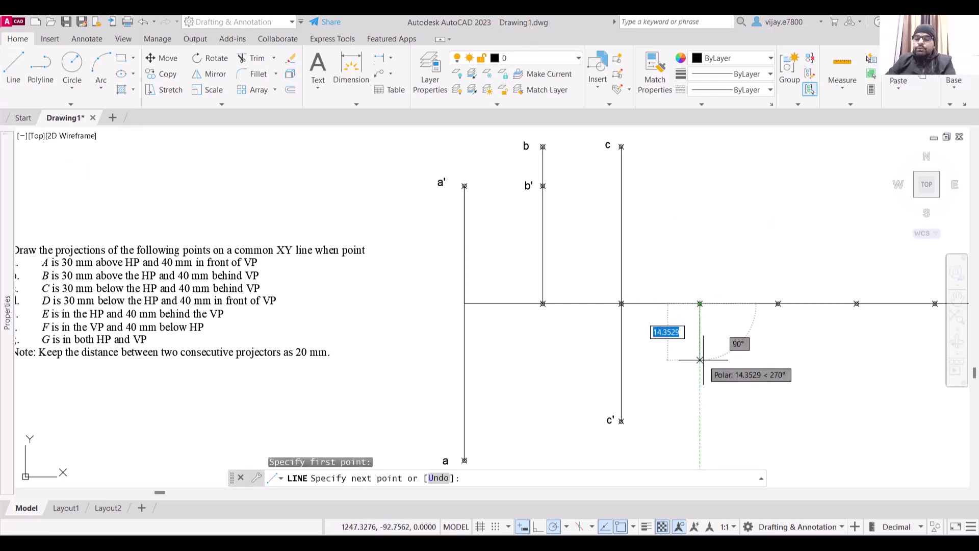
pyautogui.write('30')
pyautogui.press('Return')
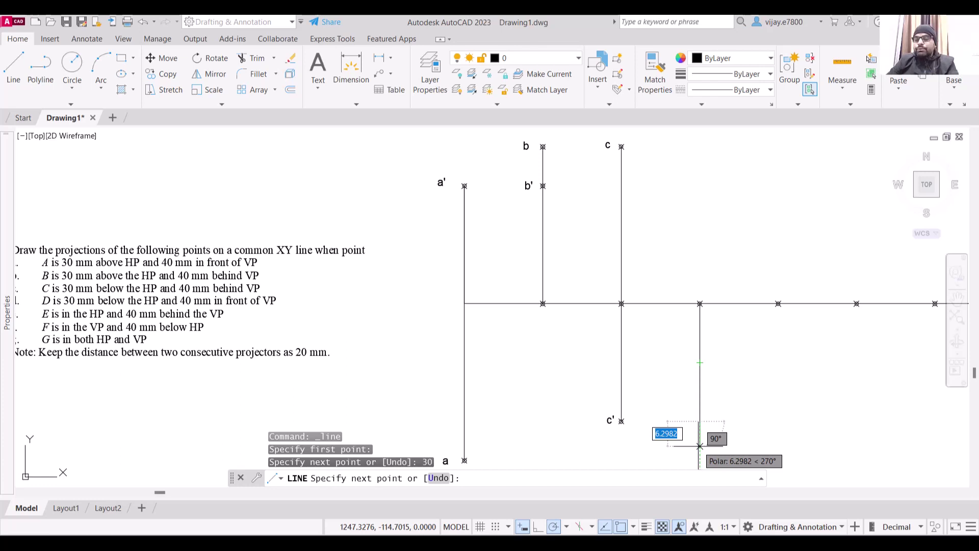
pyautogui.write('10')
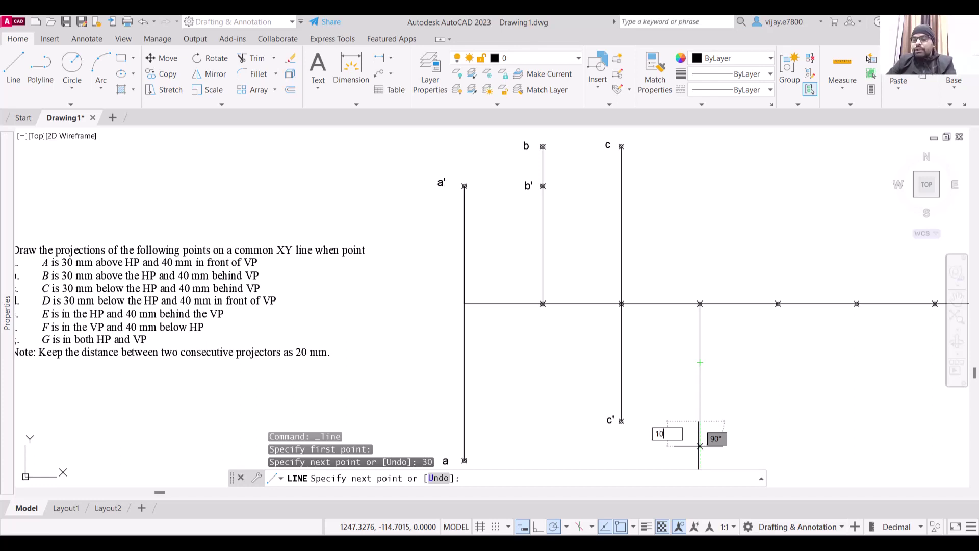
pyautogui.press('Return')
pyautogui.rightClick(760, 411)
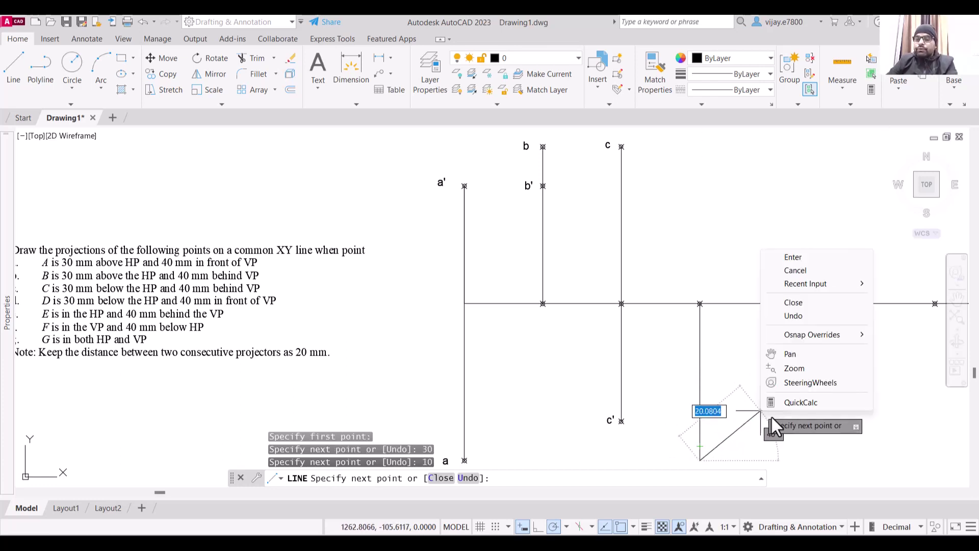
pyautogui.click(794, 257)
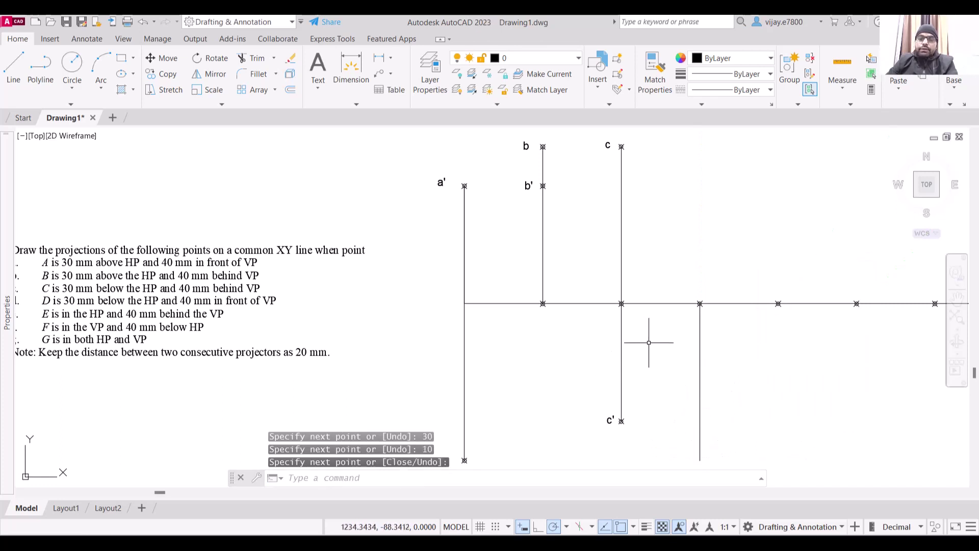
# - Place points on point D's projector at the joint of its two segments and at its lower end
pyautogui.write('po')
pyautogui.press('Return')
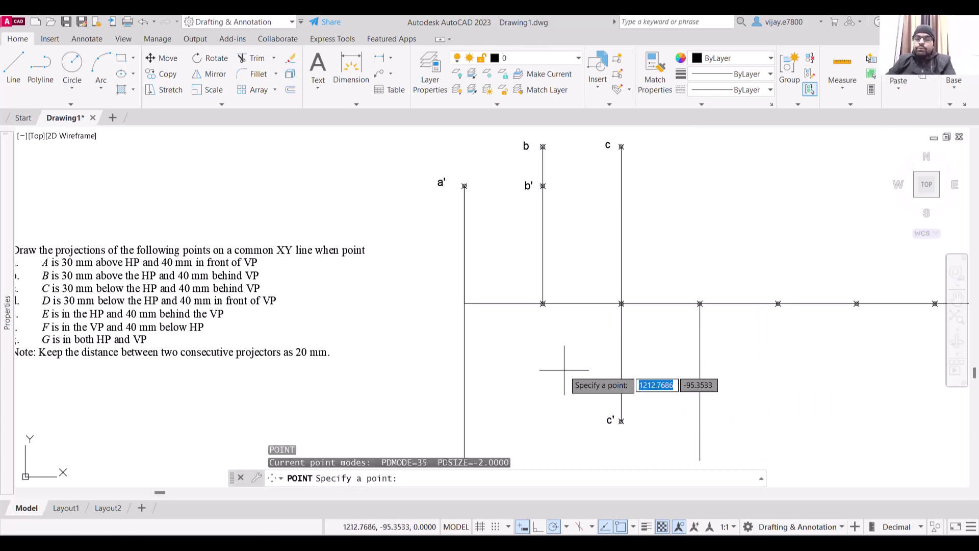
pyautogui.click(700, 420)
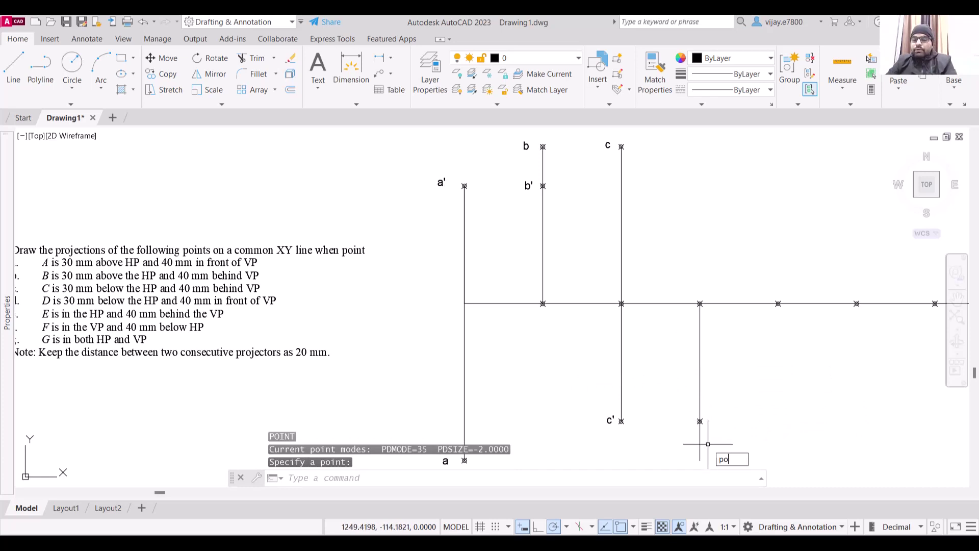
pyautogui.press('Return')
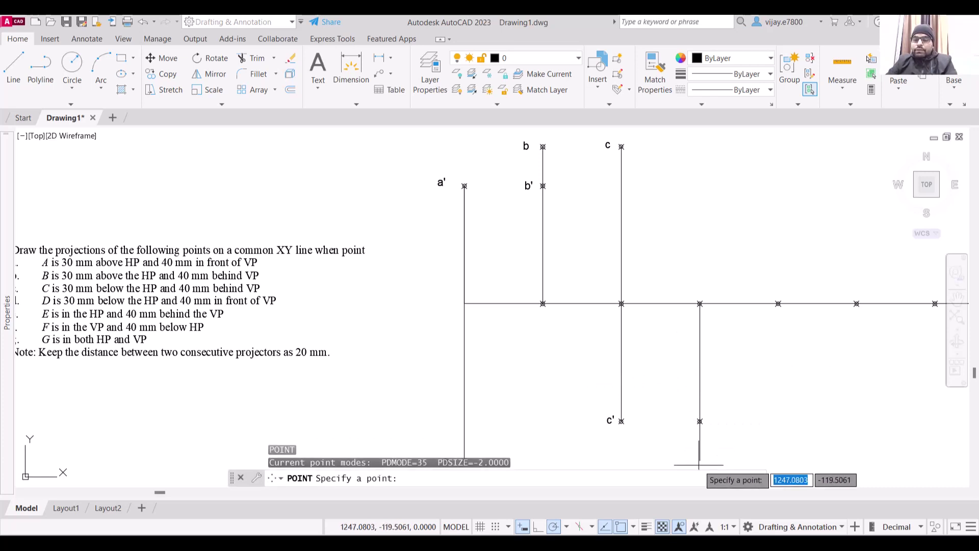
pyautogui.click(701, 460)
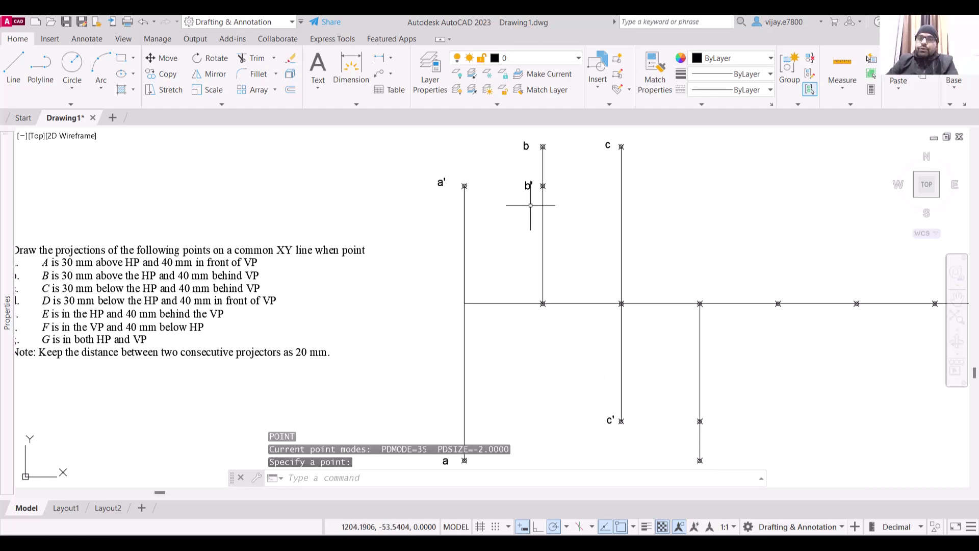
# - Copy the b and b' labels together beside the two points below the XY line on point D's projector
pyautogui.click(536, 148)
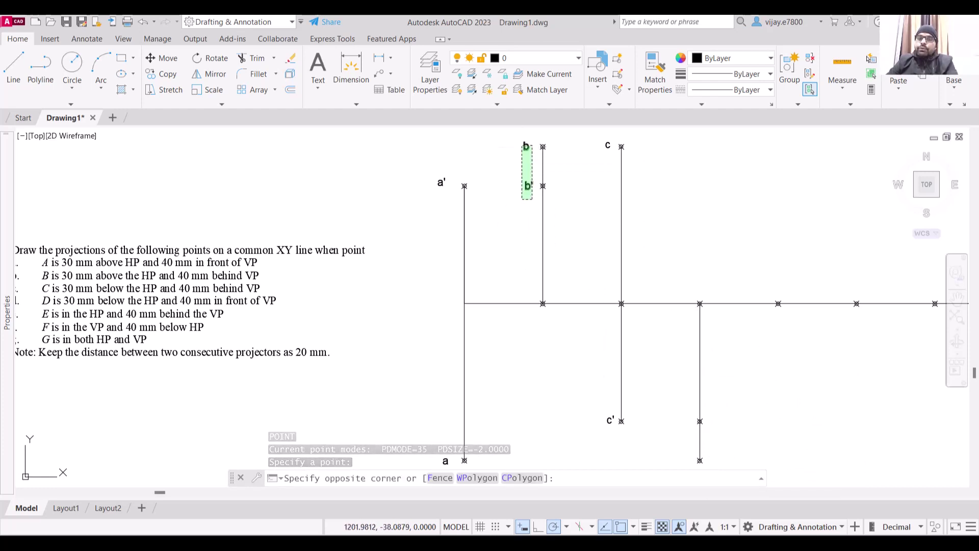
pyautogui.click(522, 199)
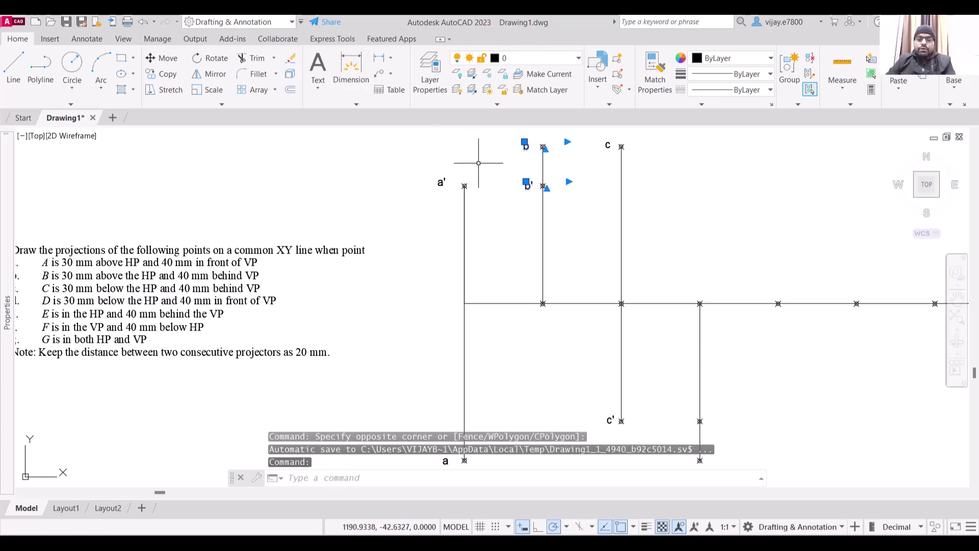
pyautogui.hotkey('ctrl', 'c')
pyautogui.click(662, 412)
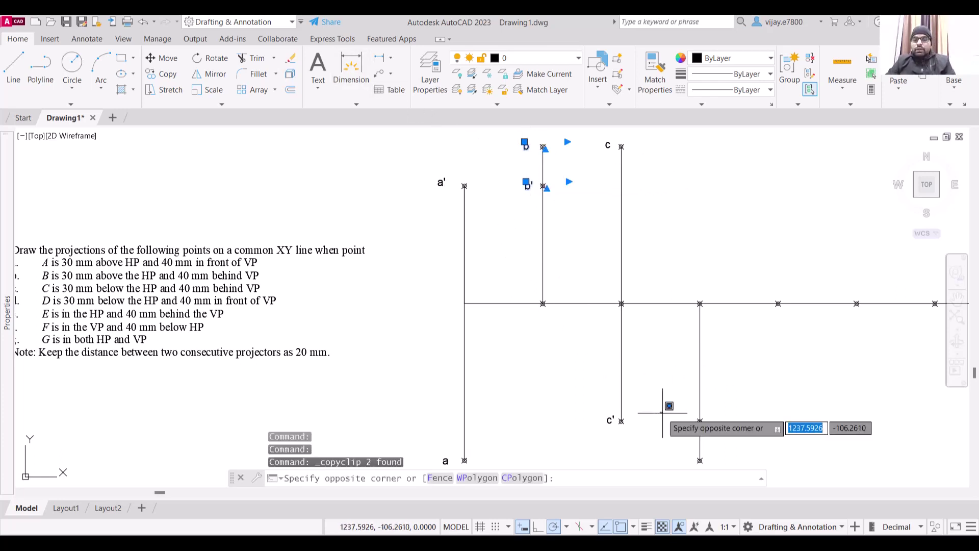
pyautogui.hotkey('ctrl', 'v')
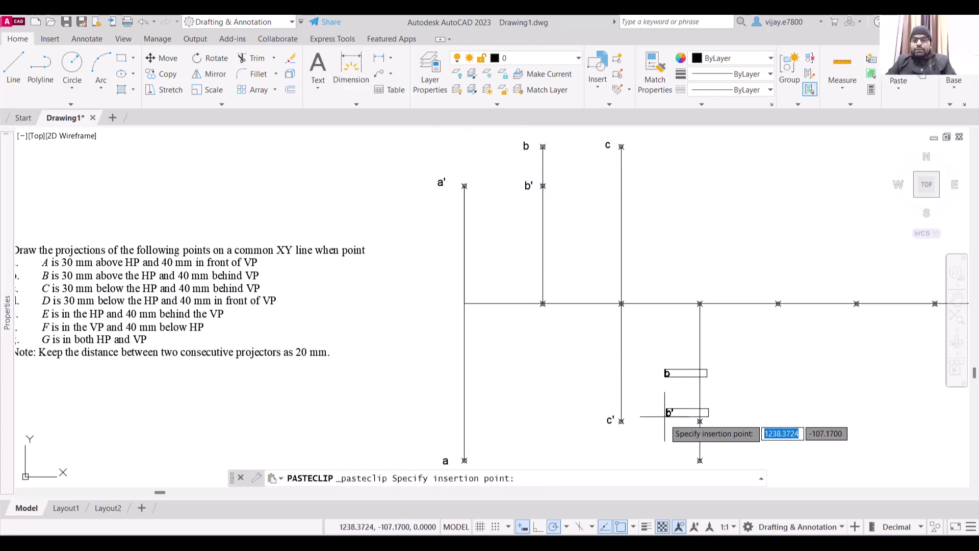
pyautogui.click(678, 467)
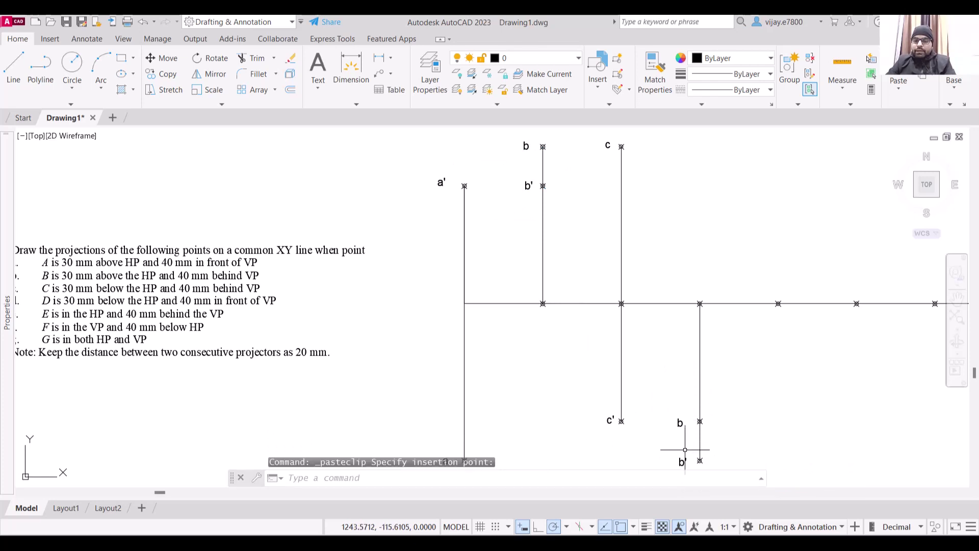
# - Change the copied labels on point D's projector to d' beside the upper point and d beside the lower point
pyautogui.doubleClick(680, 422)
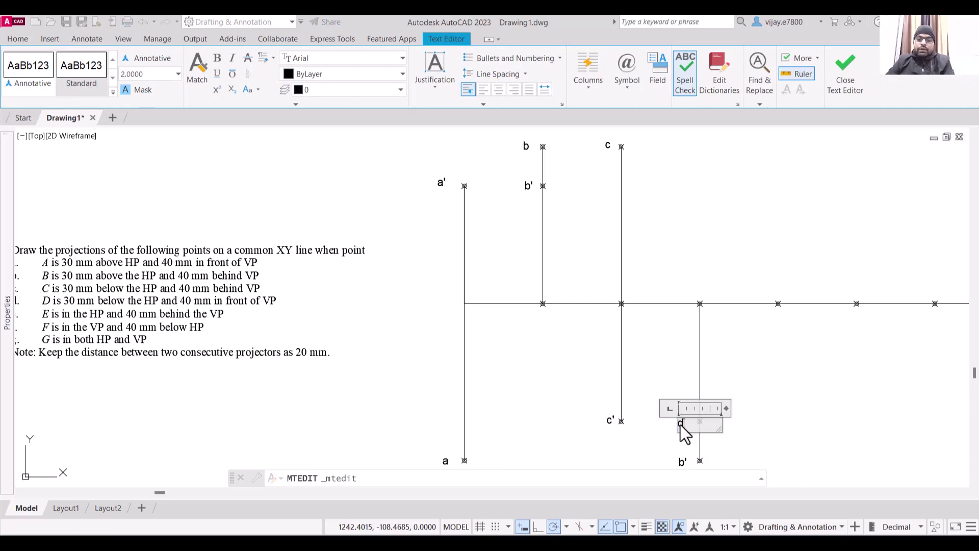
pyautogui.write('d')
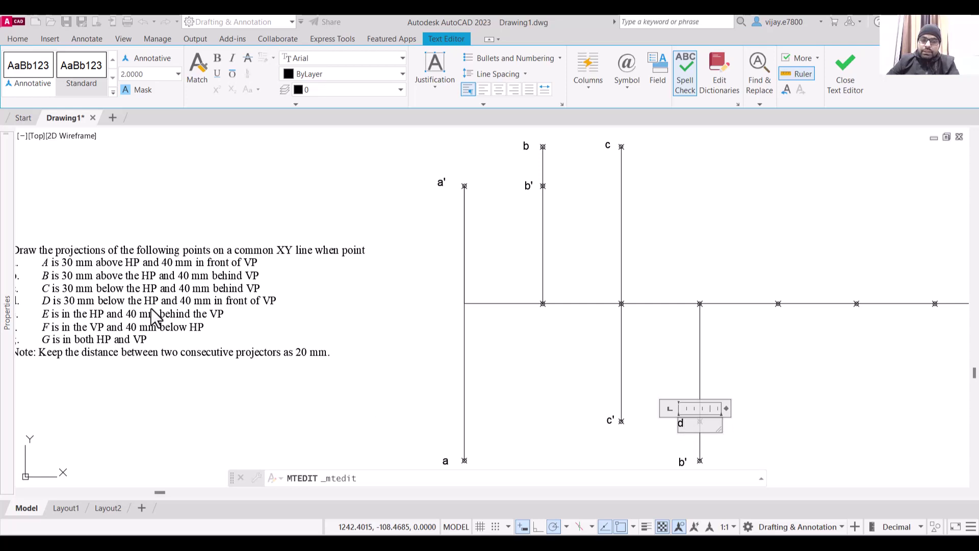
pyautogui.write("'")
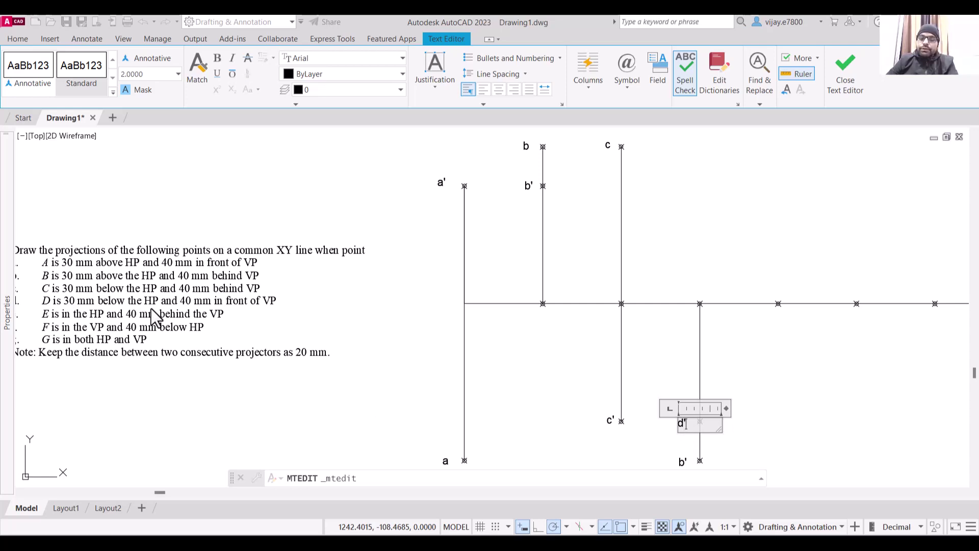
pyautogui.click(683, 460)
pyautogui.click(682, 460)
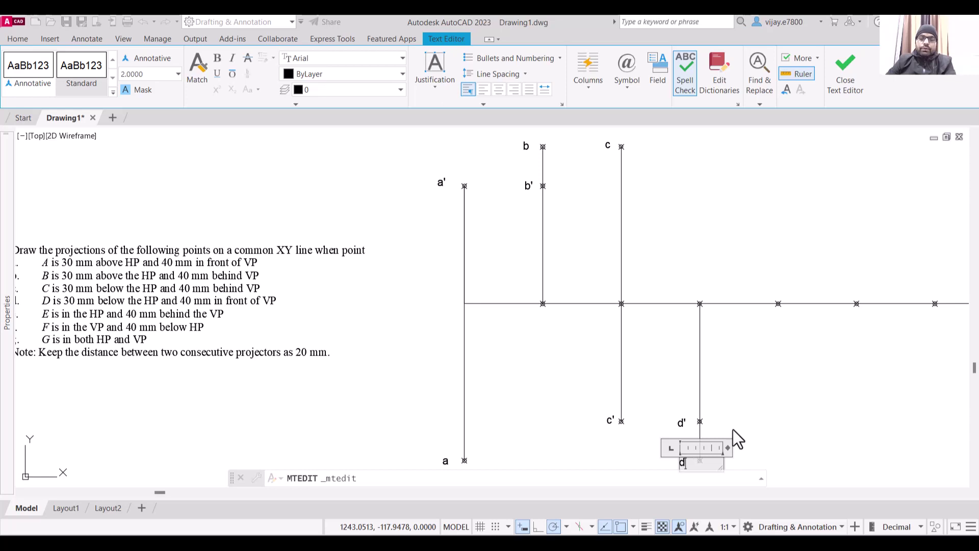
pyautogui.click(814, 408)
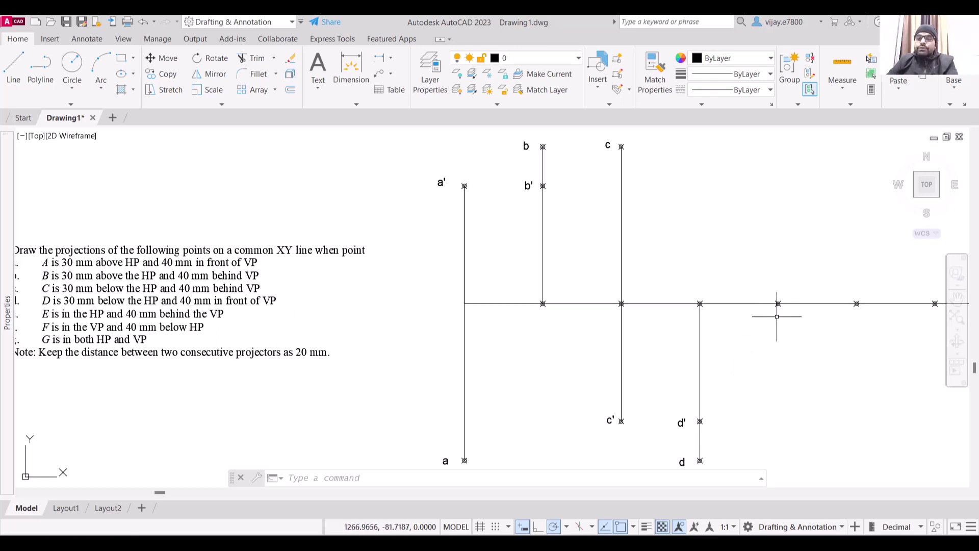
# - Copy the d label just below the XY line beside the next division point after D and change the copy's text to e'
pyautogui.click(683, 462)
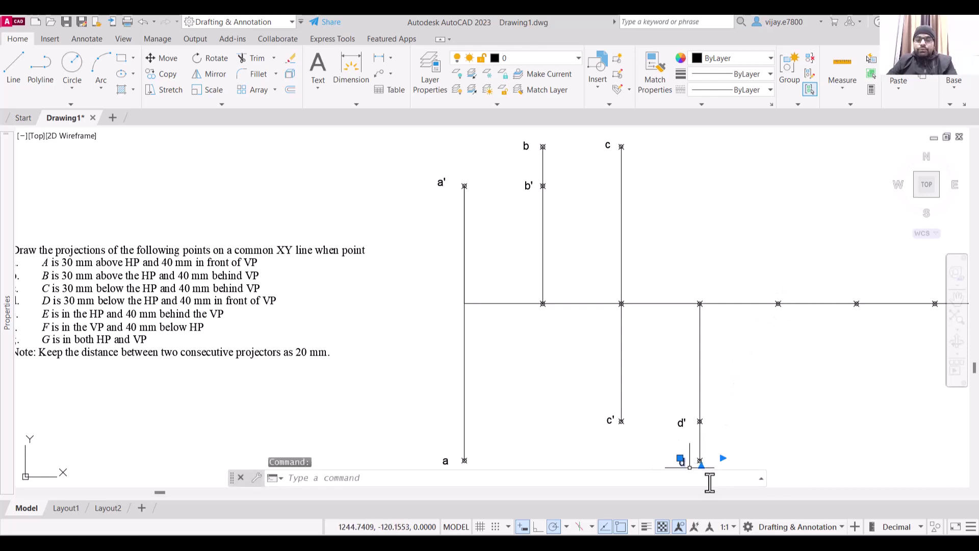
pyautogui.hotkey('ctrl', 'c')
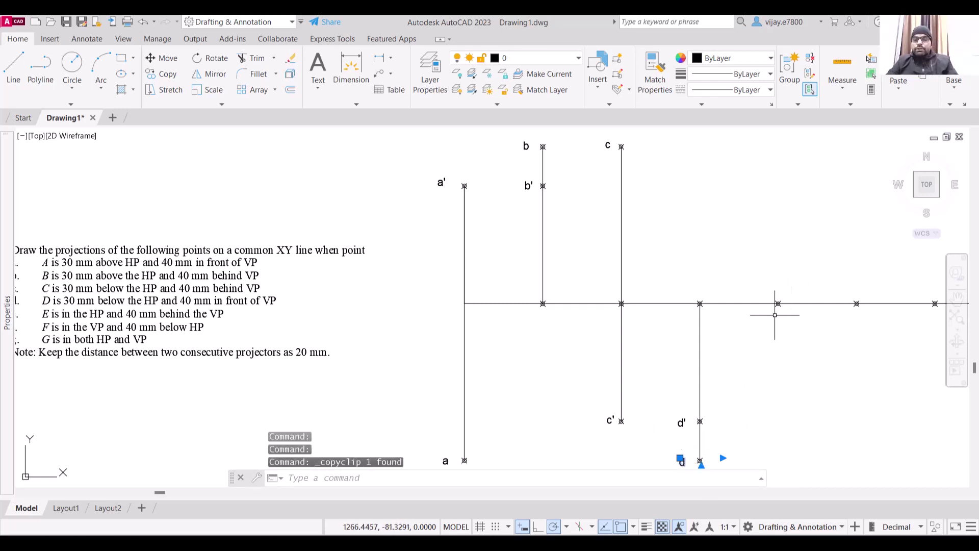
pyautogui.click(760, 312)
pyautogui.press('Escape')
pyautogui.hotkey('ctrl', 'v')
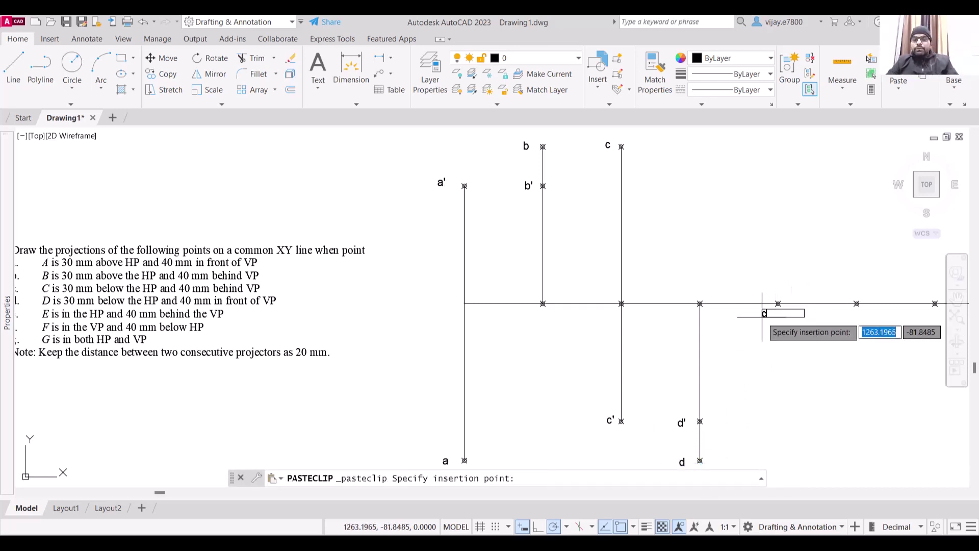
pyautogui.click(767, 314)
pyautogui.click(766, 312)
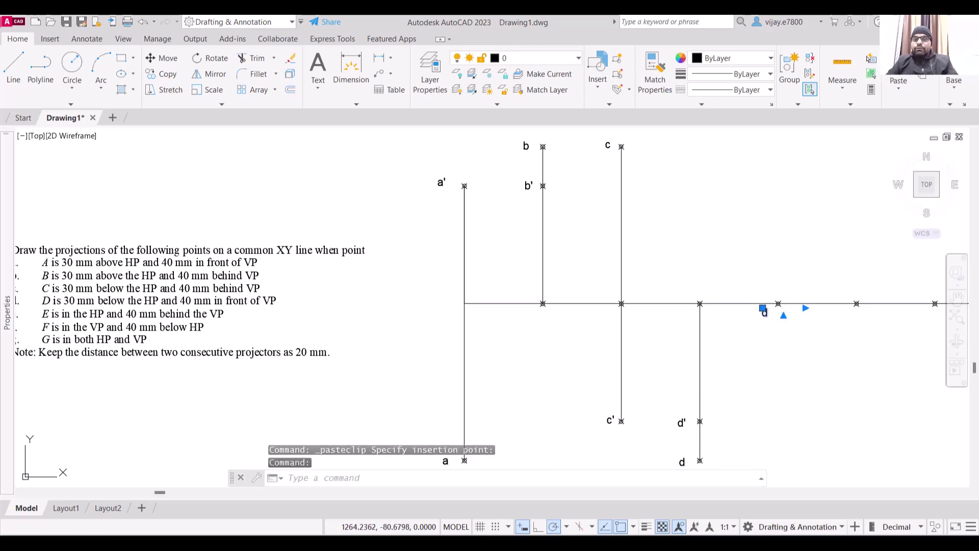
pyautogui.doubleClick(765, 312)
pyautogui.press('BackSpace')
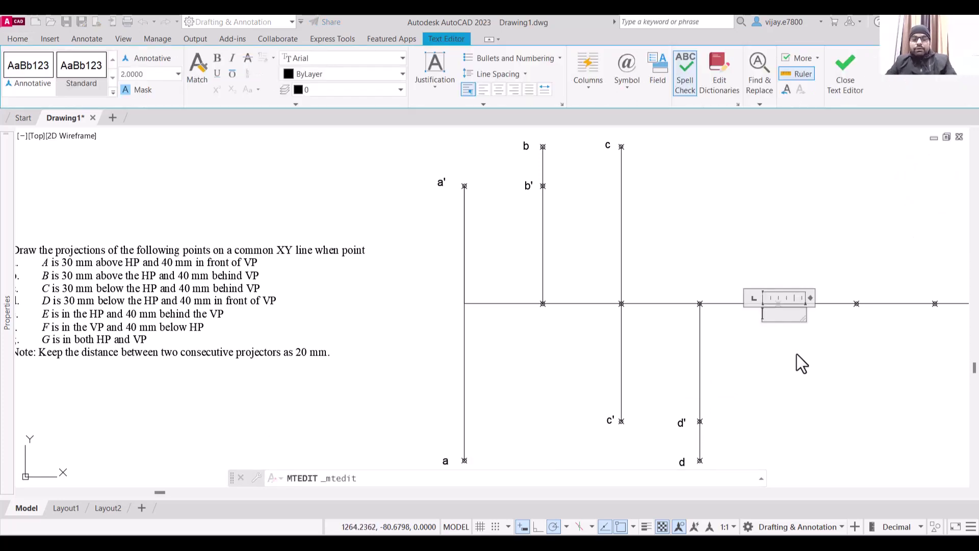
pyautogui.write("e'")
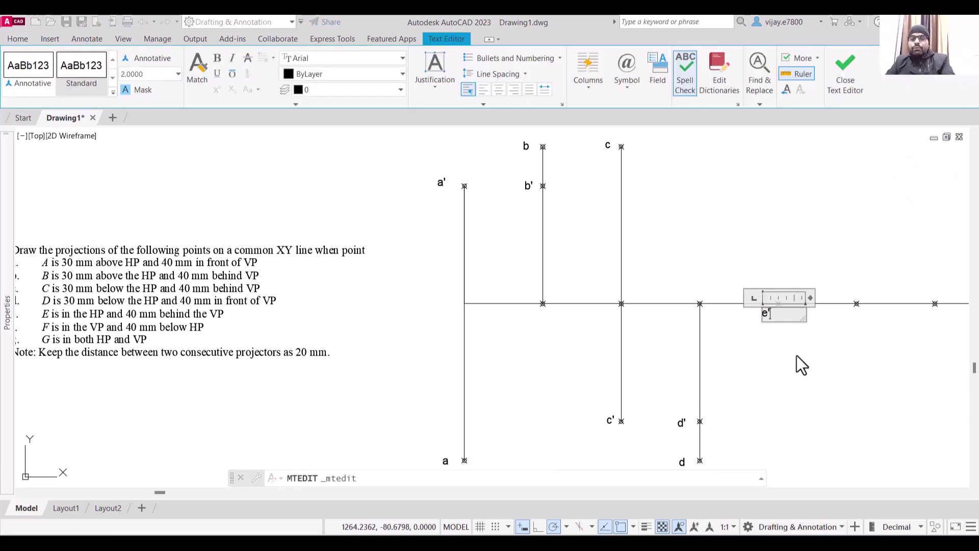
pyautogui.click(770, 357)
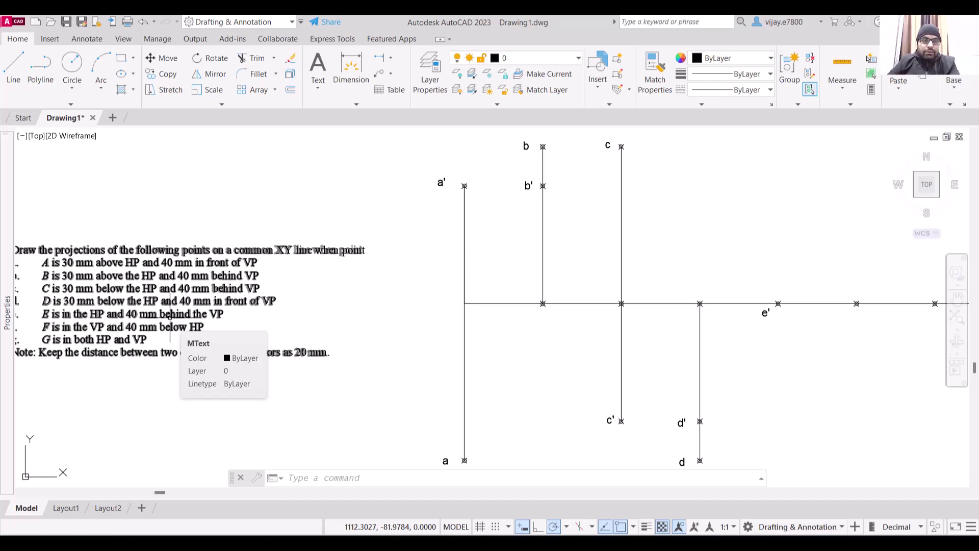
# - Draw point E's projector as a 40 mm line straight up from its division point on the XY line
pyautogui.click(14, 71)
pyautogui.click(778, 304)
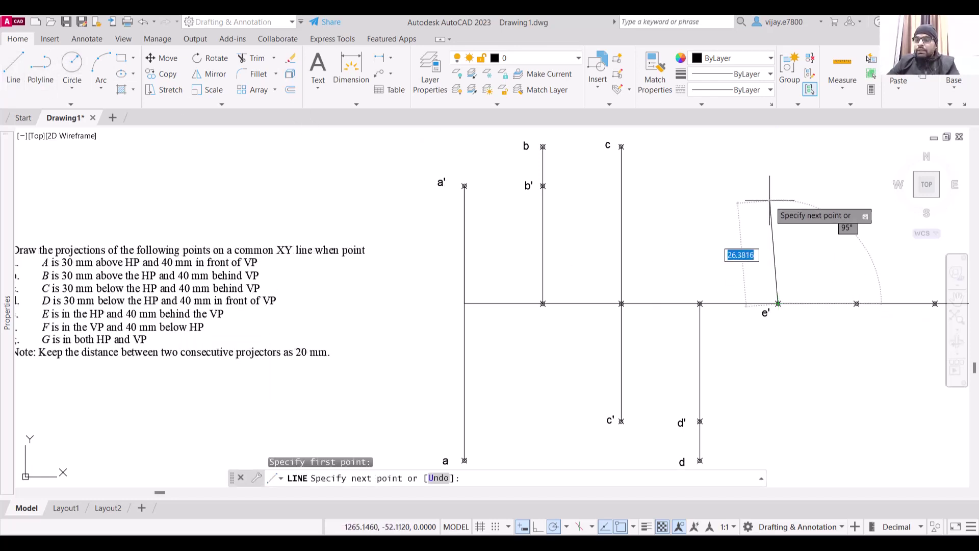
pyautogui.write('40')
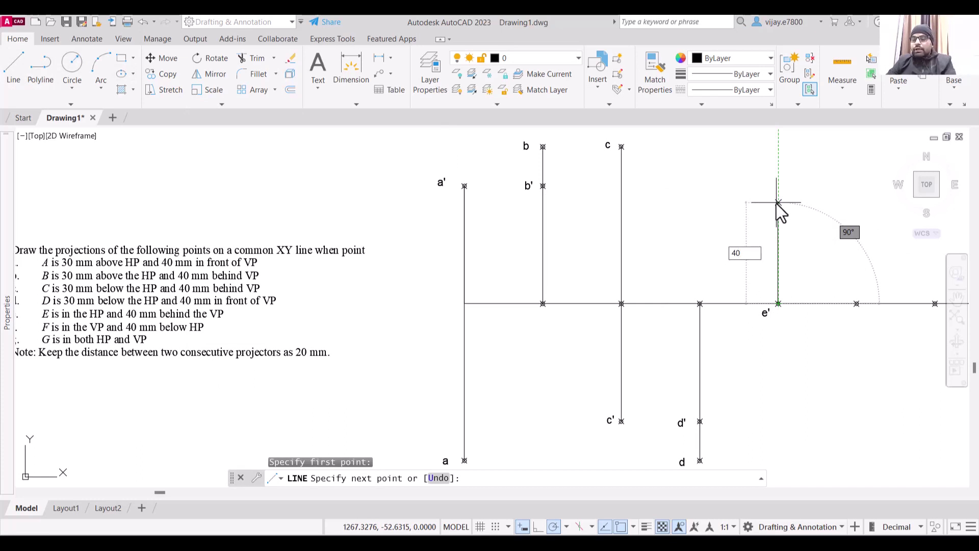
pyautogui.press('Return')
pyautogui.rightClick(757, 199)
pyautogui.click(765, 206)
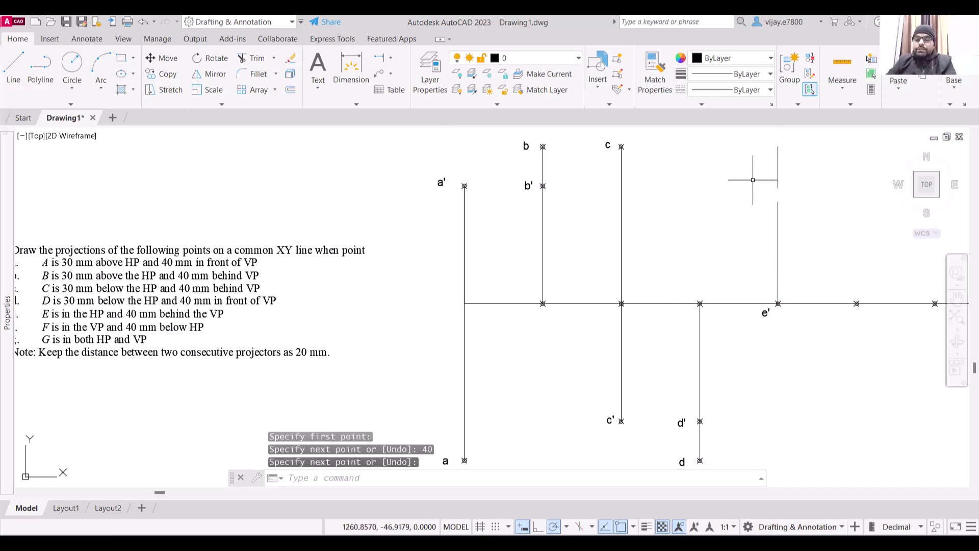
# - Place a point at the upper end of point E's projector
pyautogui.write('po')
pyautogui.press('Return')
pyautogui.click(779, 147)
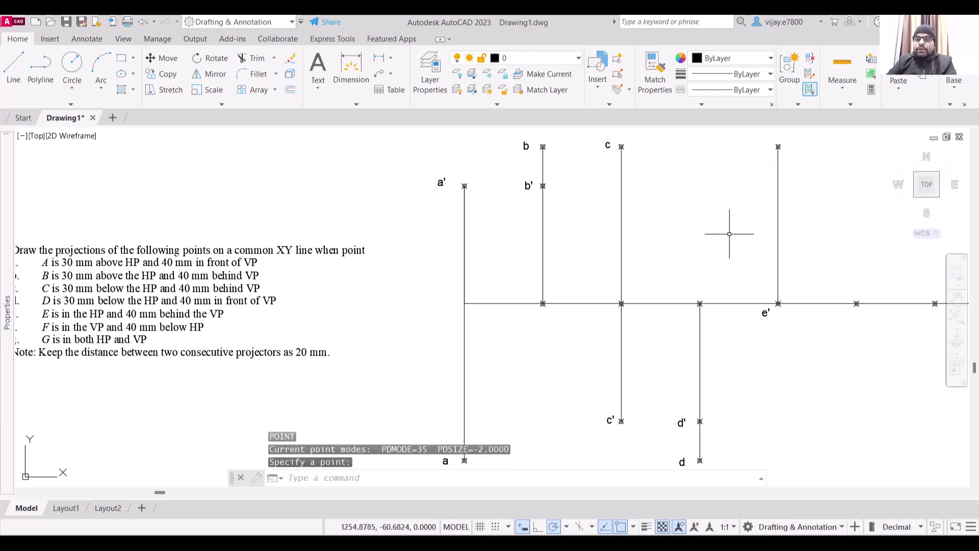
# - Copy the e' label beside the upper end of point E's projector and change the copy's text to e
pyautogui.click(765, 313)
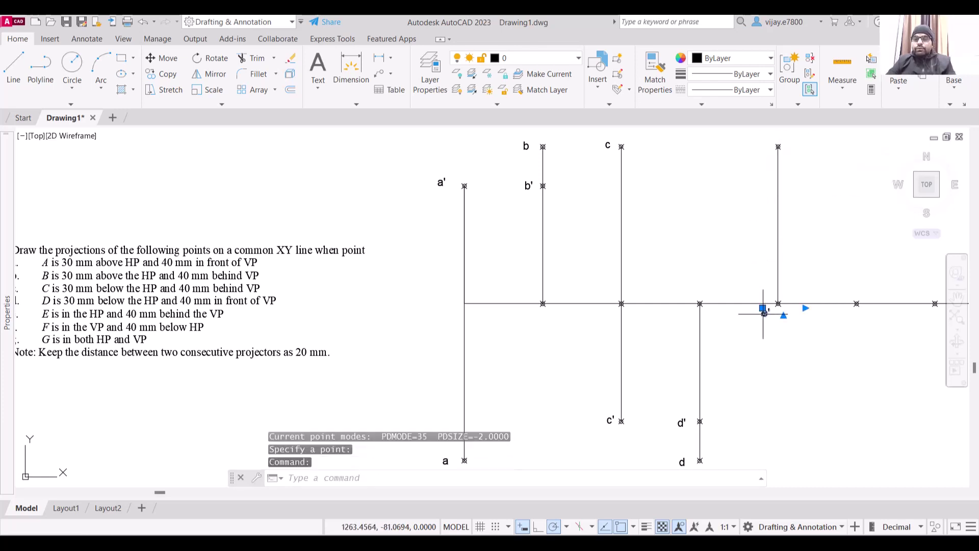
pyautogui.click(760, 147)
pyautogui.hotkey('ctrl', 'v')
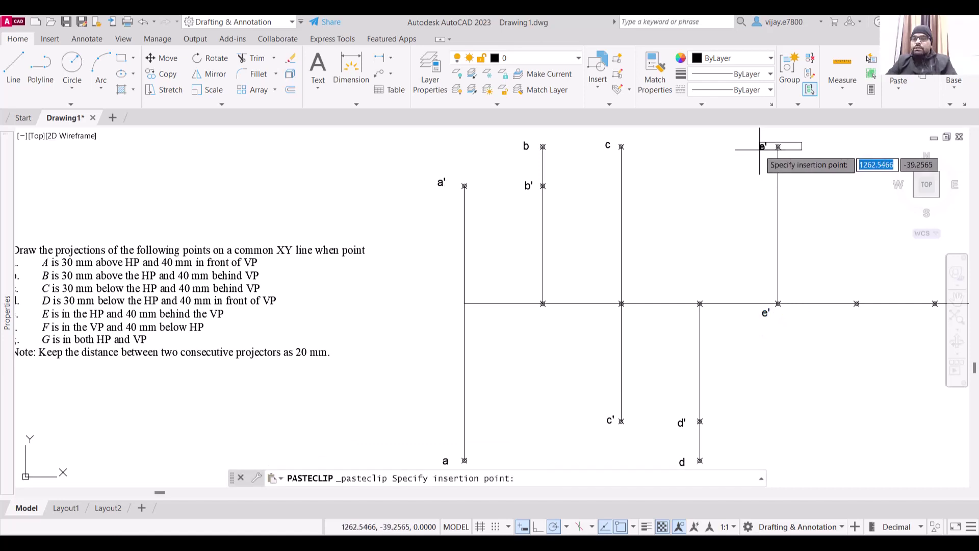
pyautogui.click(760, 150)
pyautogui.doubleClick(763, 147)
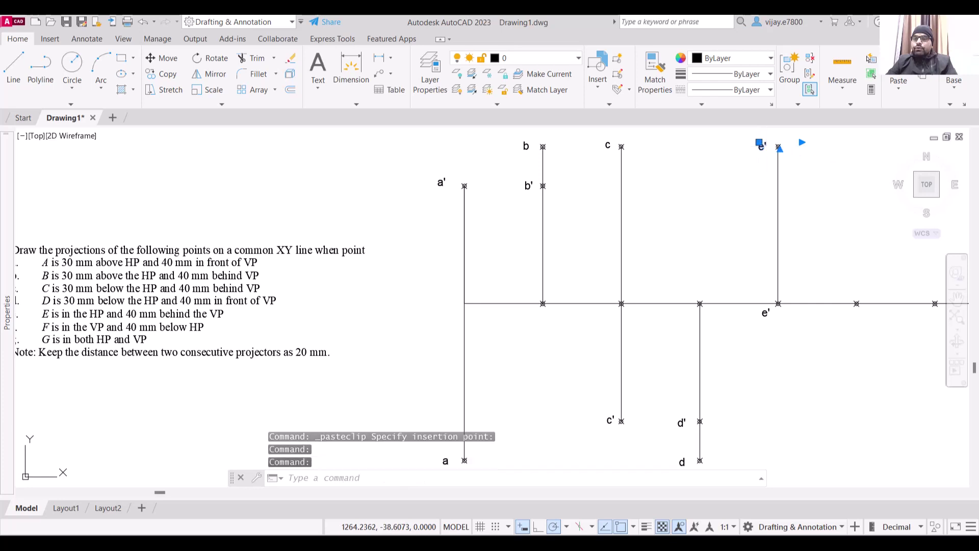
pyautogui.press('BackSpace')
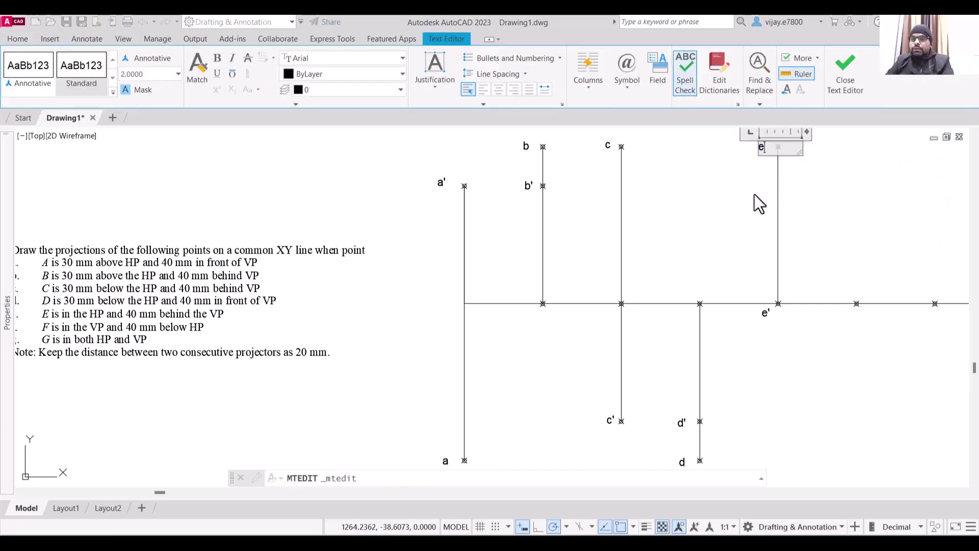
pyautogui.click(839, 92)
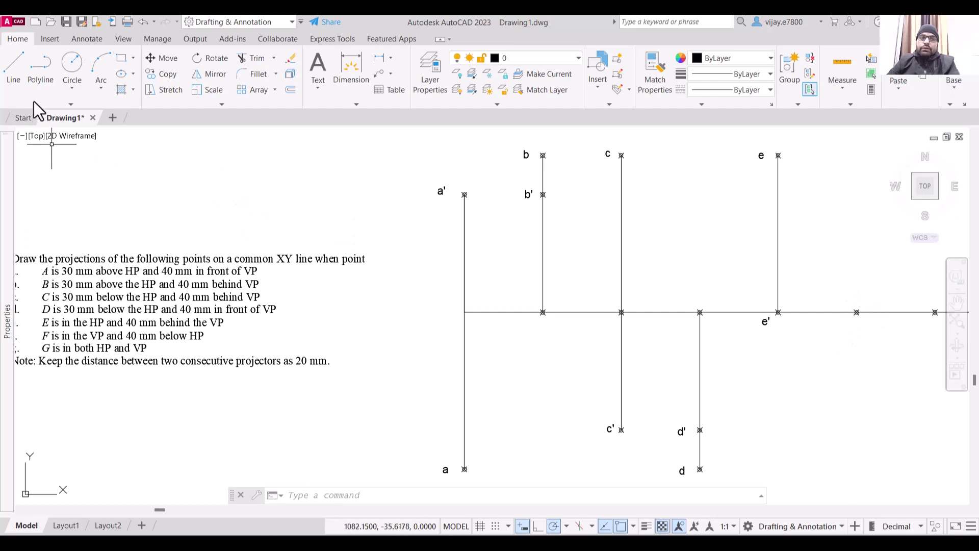
# - Draw point F's projector as a 40 mm line straight down from the next division point after E
pyautogui.click(20, 72)
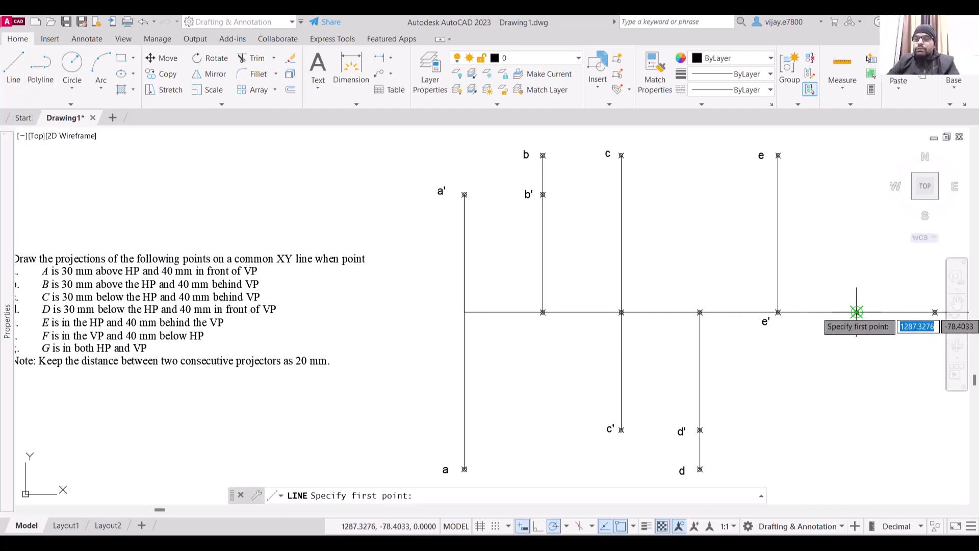
pyautogui.click(856, 312)
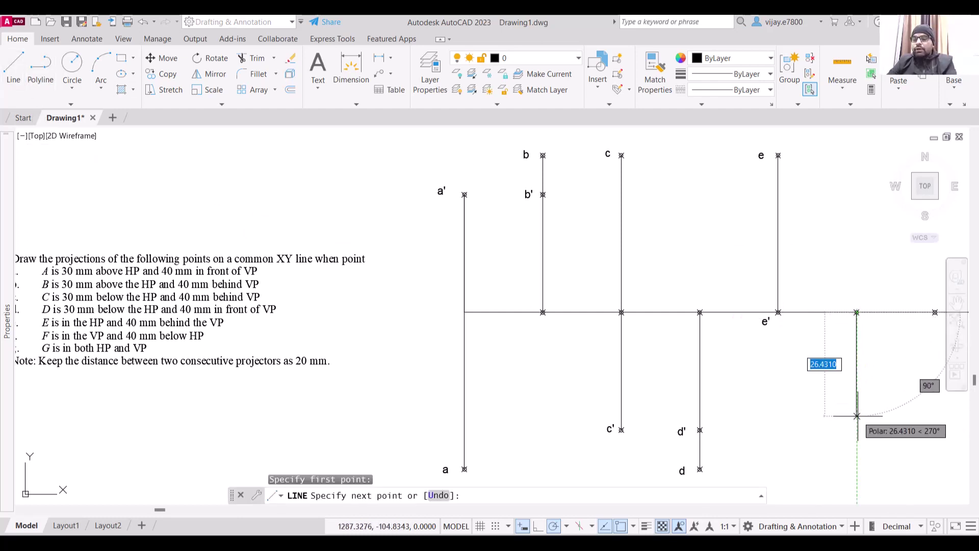
pyautogui.write('40')
pyautogui.press('Return')
pyautogui.rightClick(811, 400)
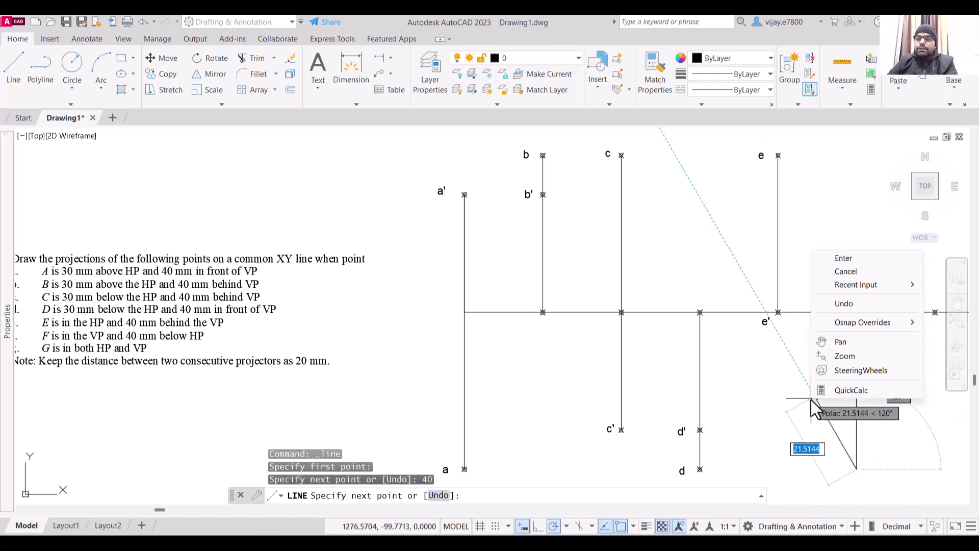
pyautogui.click(844, 259)
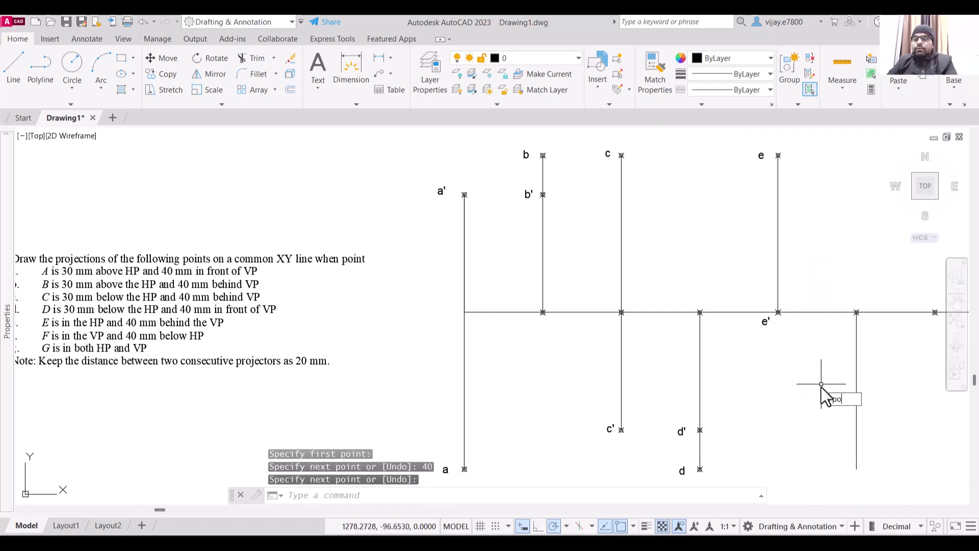
# - Place a point at the lower end of point F's projector
pyautogui.write('po')
pyautogui.press('Return')
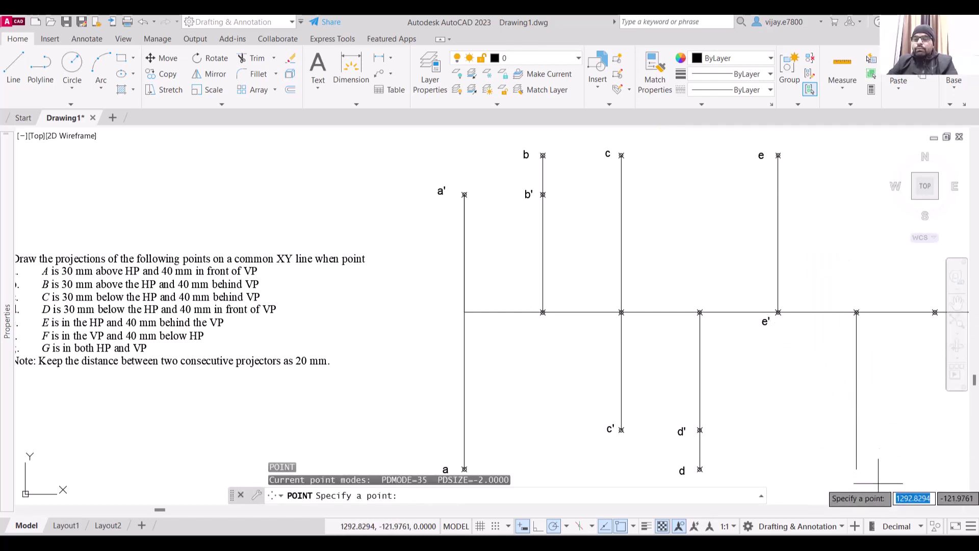
pyautogui.click(857, 468)
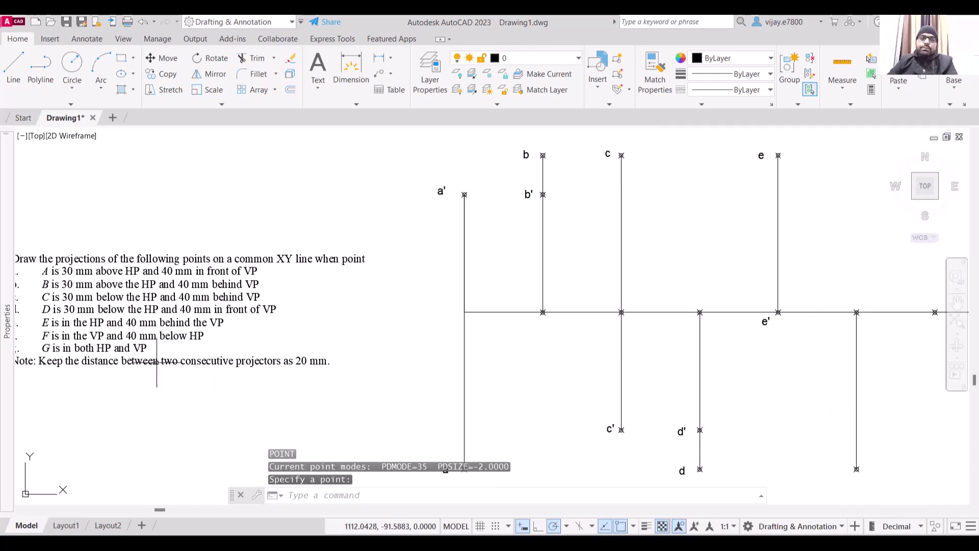
# - Copy the e and e' labels together to point F's projector, with e at the XY line and e' at the lower end
pyautogui.click(765, 324)
pyautogui.click(765, 323)
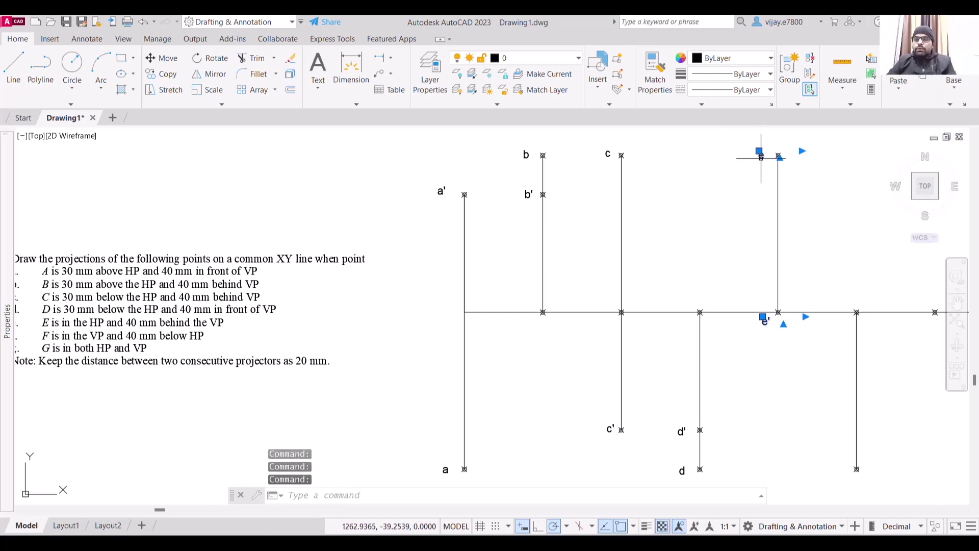
pyautogui.hotkey('ctrl', 'c')
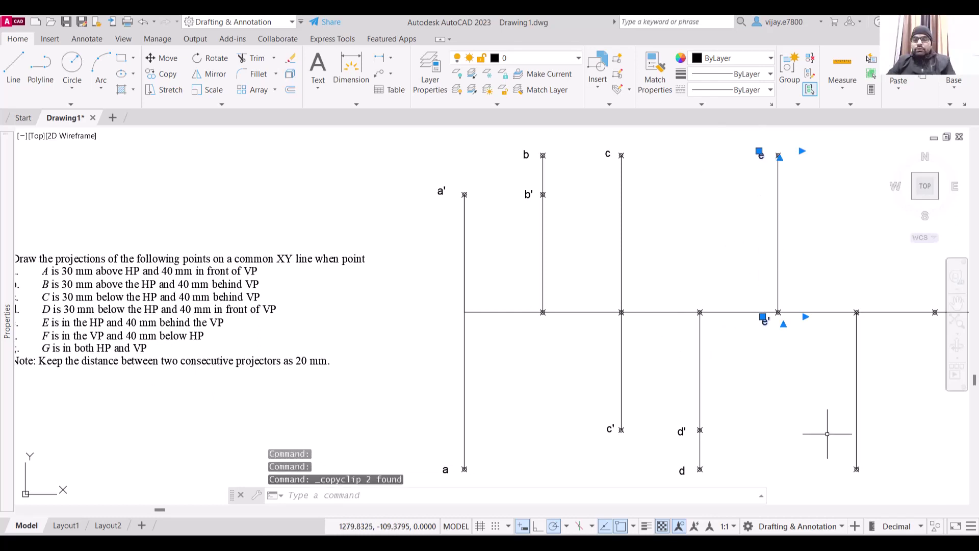
pyautogui.click(808, 416)
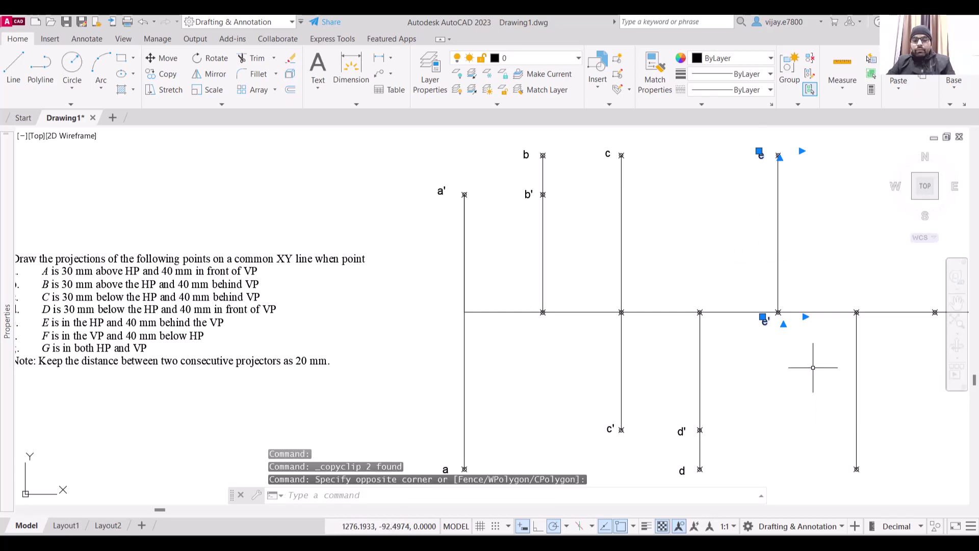
pyautogui.hotkey('ctrl', 'v')
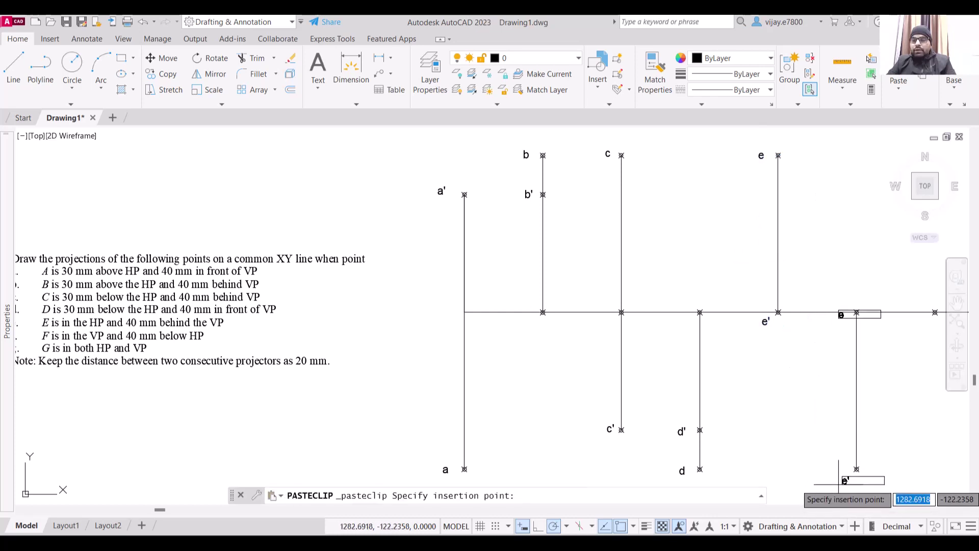
pyautogui.click(839, 487)
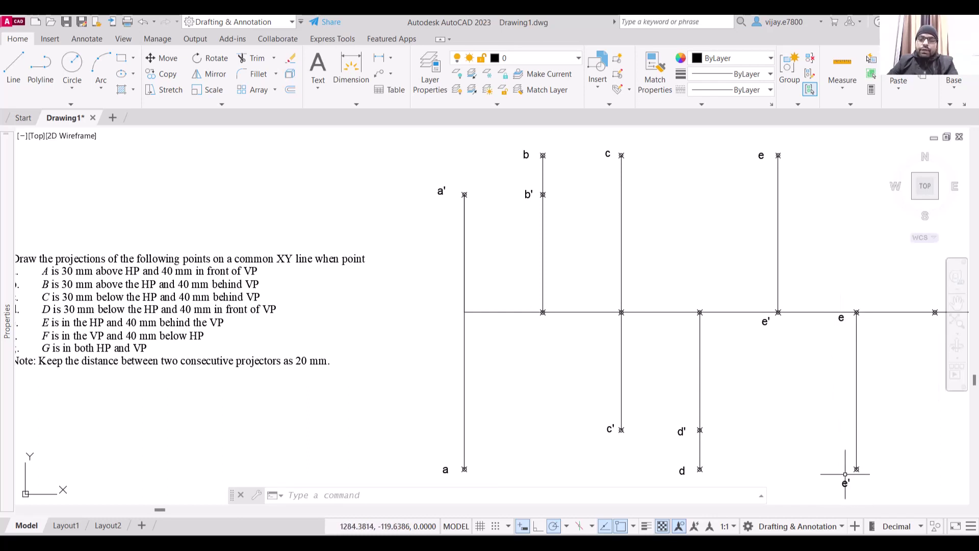
# - Change the copied labels on point F's projector to f and f', and move f' up beside the projector's lower end
pyautogui.doubleClick(841, 317)
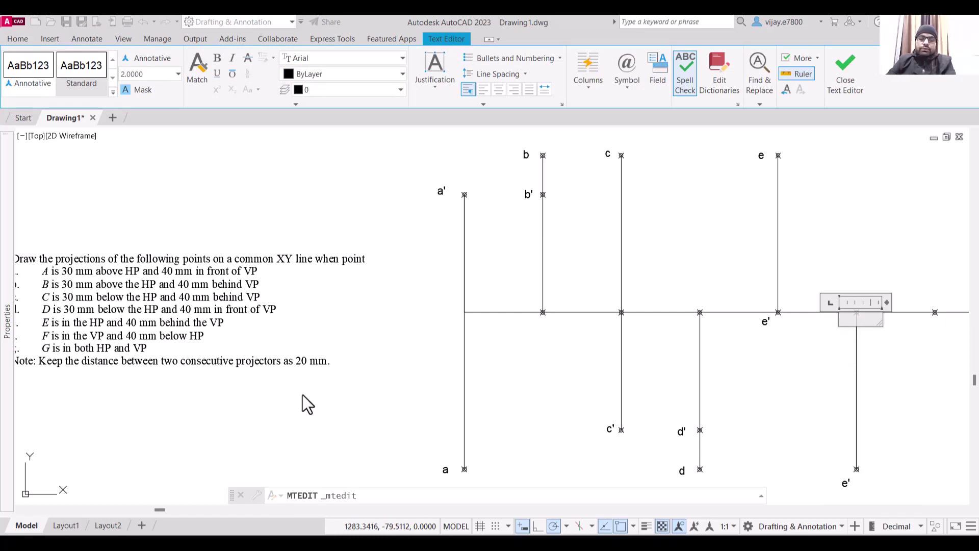
pyautogui.click(869, 419)
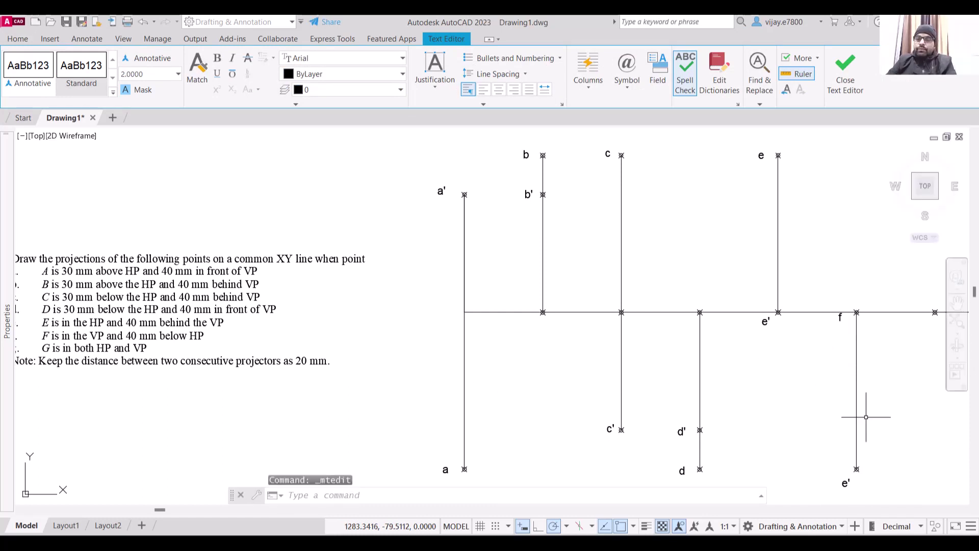
pyautogui.click(845, 482)
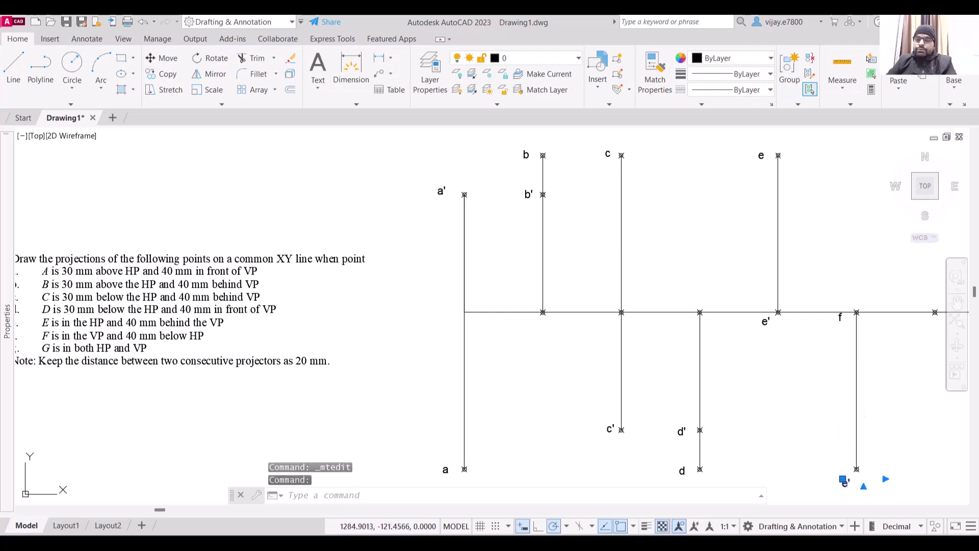
pyautogui.doubleClick(845, 482)
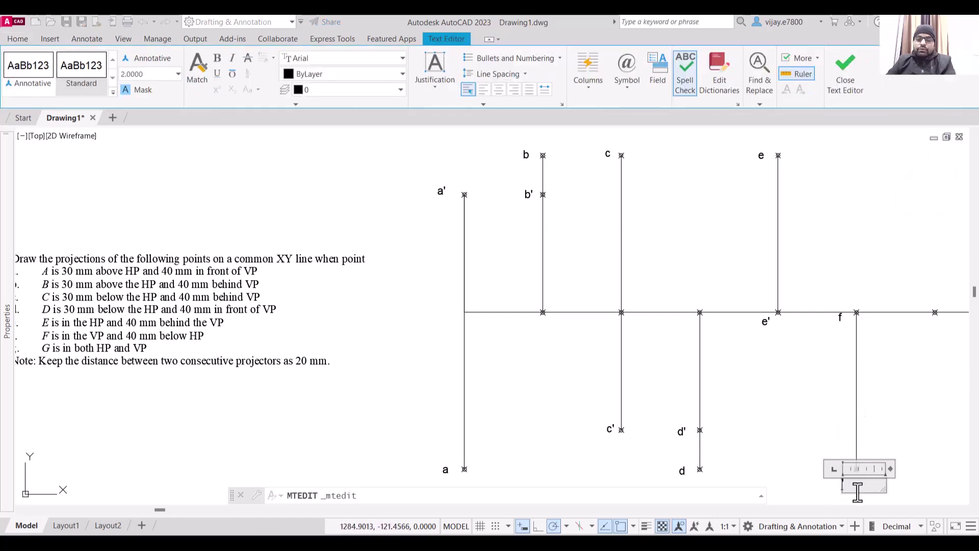
pyautogui.click(845, 401)
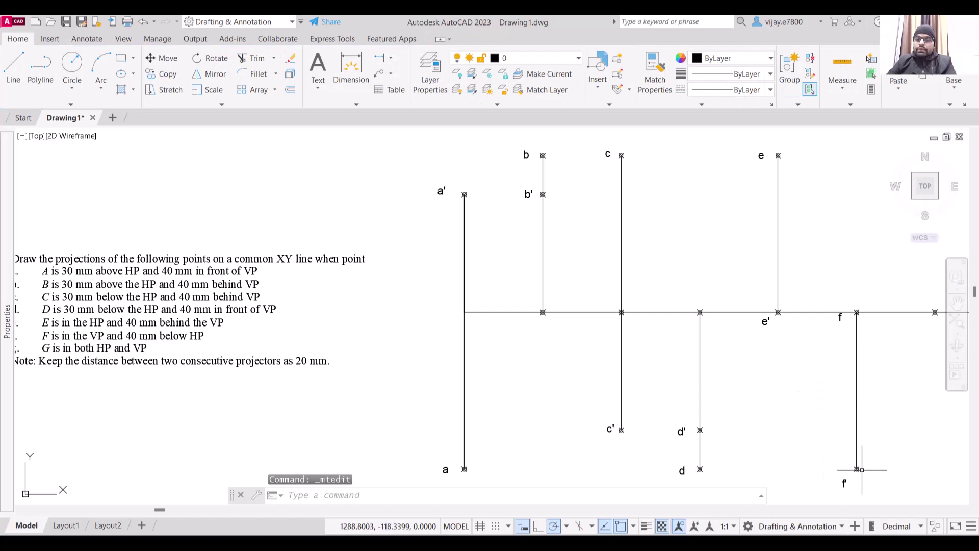
pyautogui.click(843, 479)
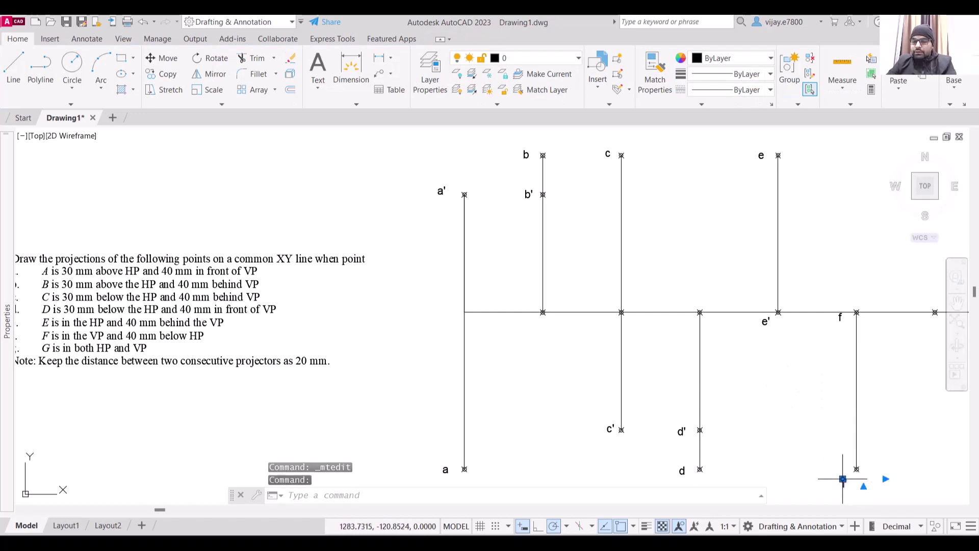
pyautogui.click(843, 479)
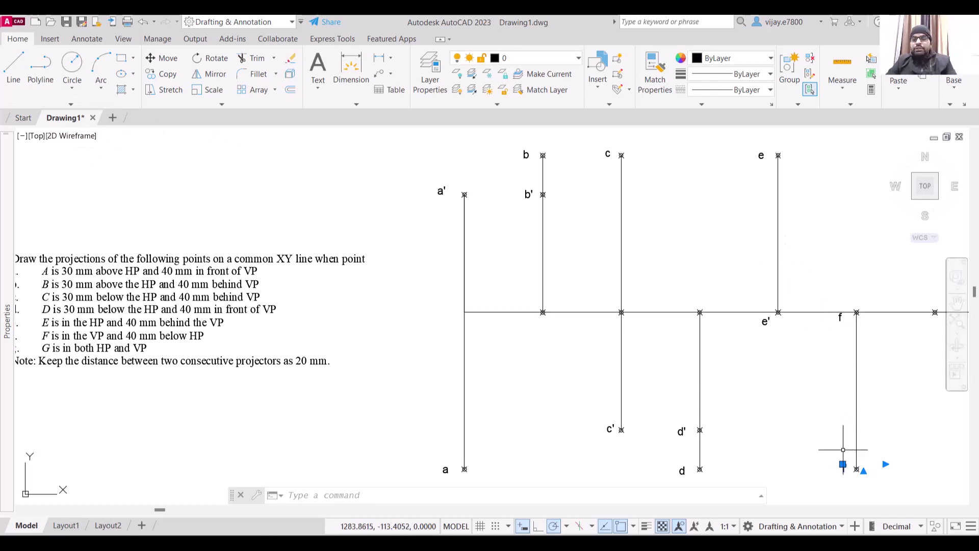
# - Copy the f' label twice to the division point after F, once just above and once just below the XY line
pyautogui.hotkey('ctrl', 'c')
pyautogui.hotkey('ctrl', 'v')
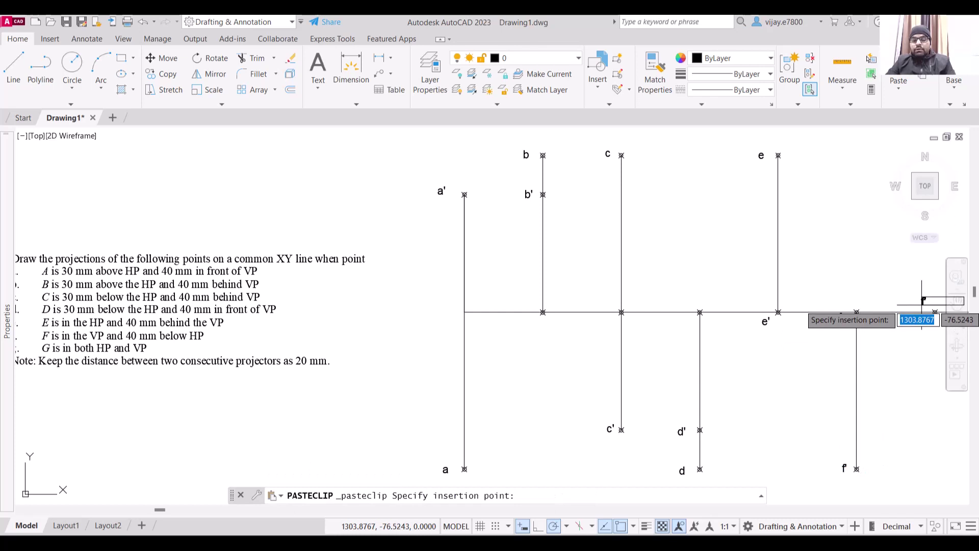
pyautogui.click(922, 305)
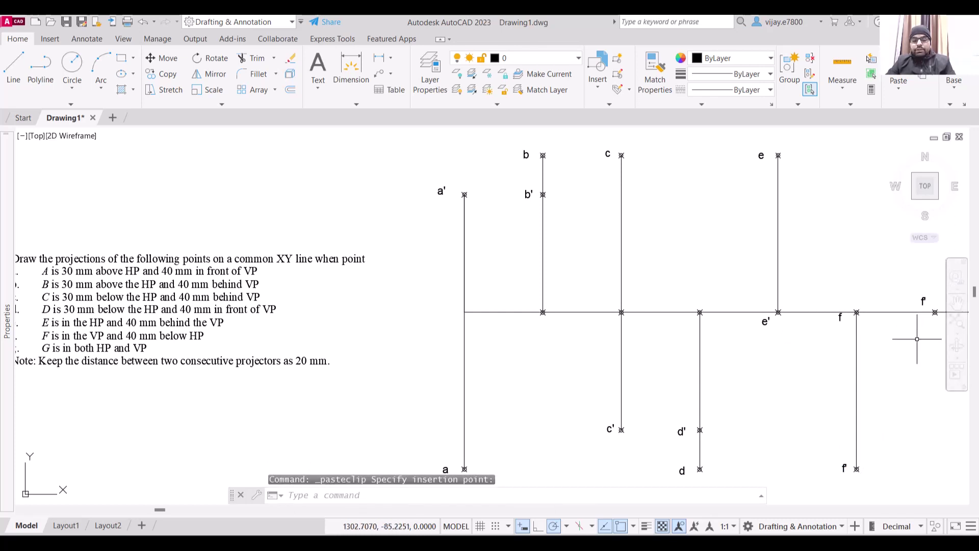
pyautogui.hotkey('ctrl', 'v')
pyautogui.click(920, 327)
# - Change the two copied labels at point G to g' above the XY line and g below it
pyautogui.click(921, 301)
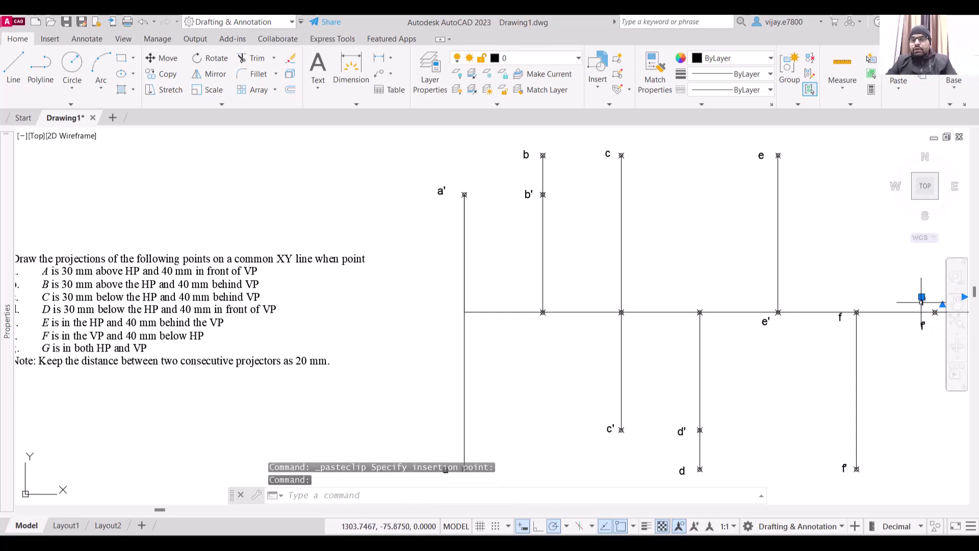
pyautogui.doubleClick(923, 301)
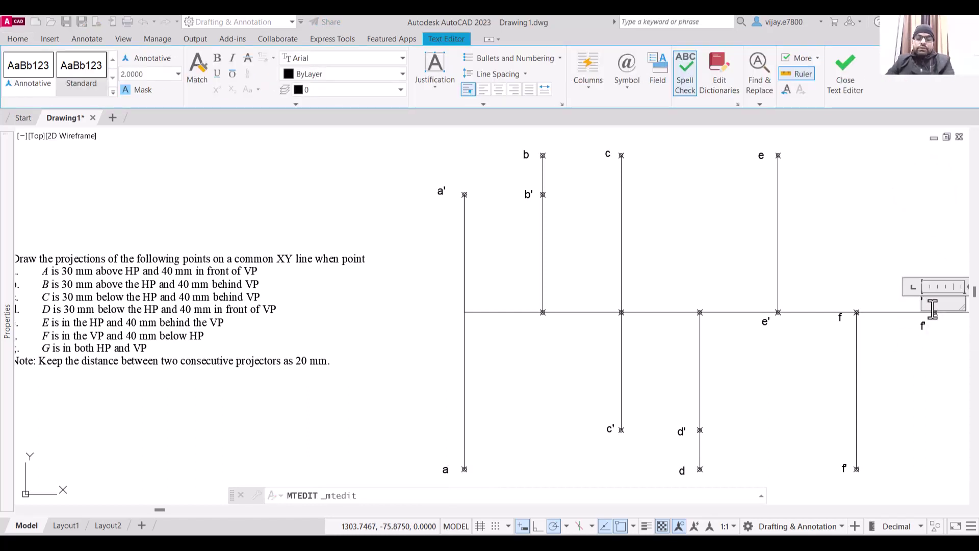
pyautogui.write("g'")
pyautogui.click(923, 327)
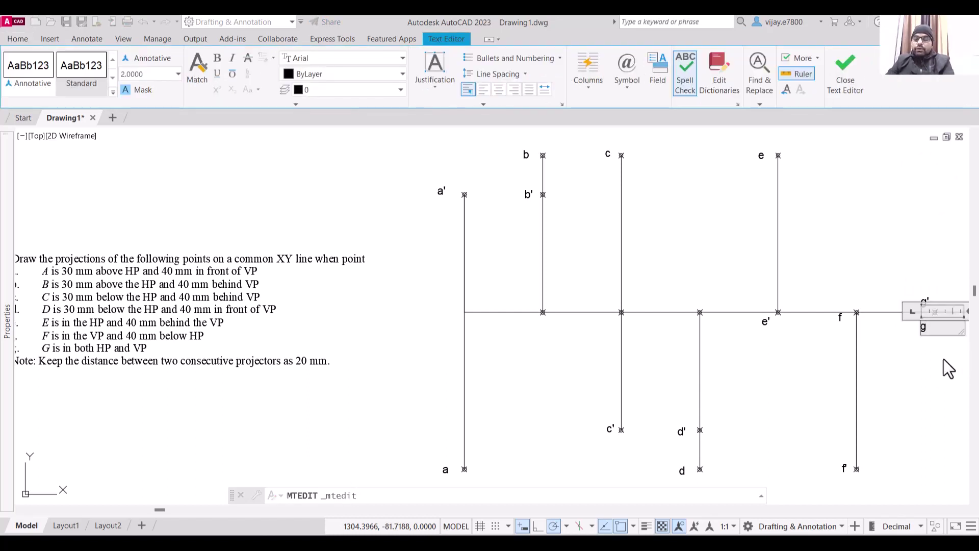
pyautogui.click(947, 368)
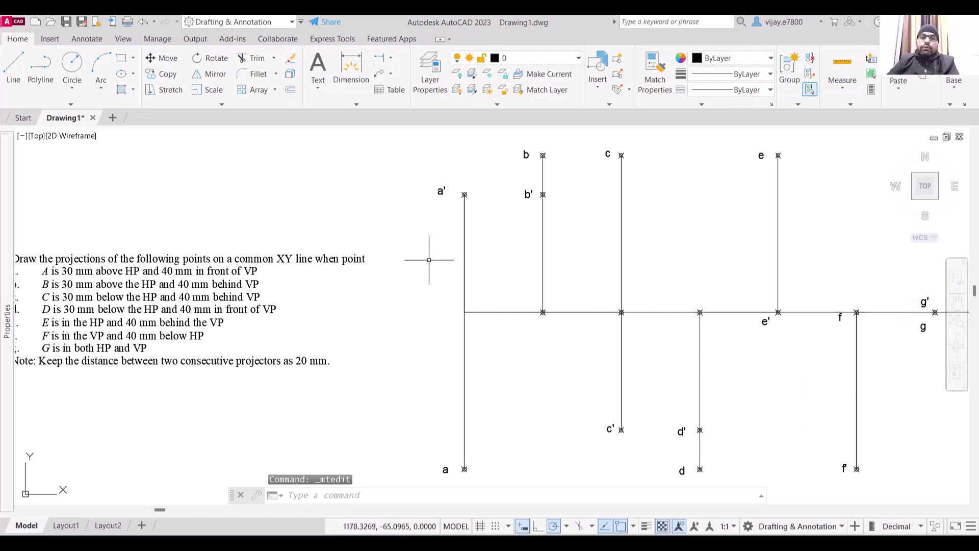
# - Dimension the distances from a' and from a to the XY line, placing both dimensions just beside point A's projector
pyautogui.click(355, 74)
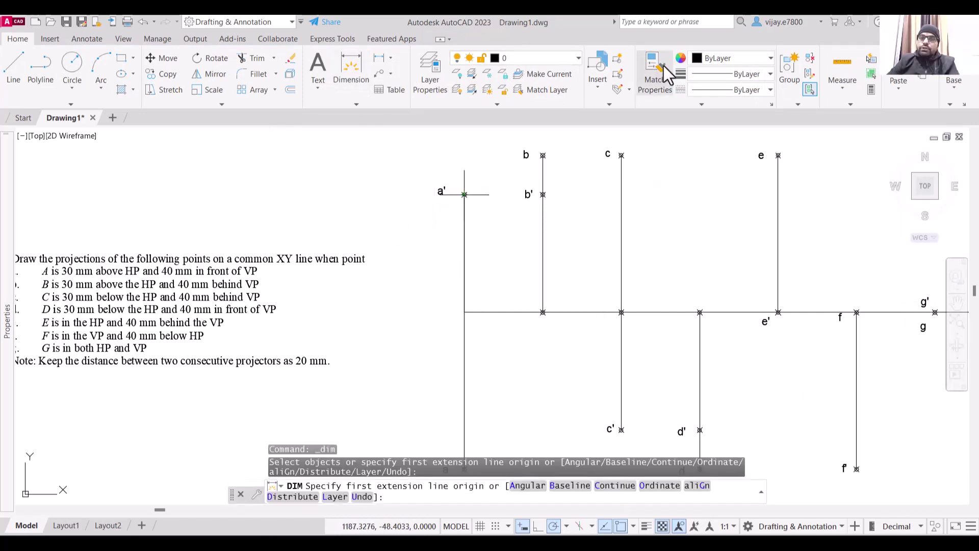
pyautogui.click(464, 194)
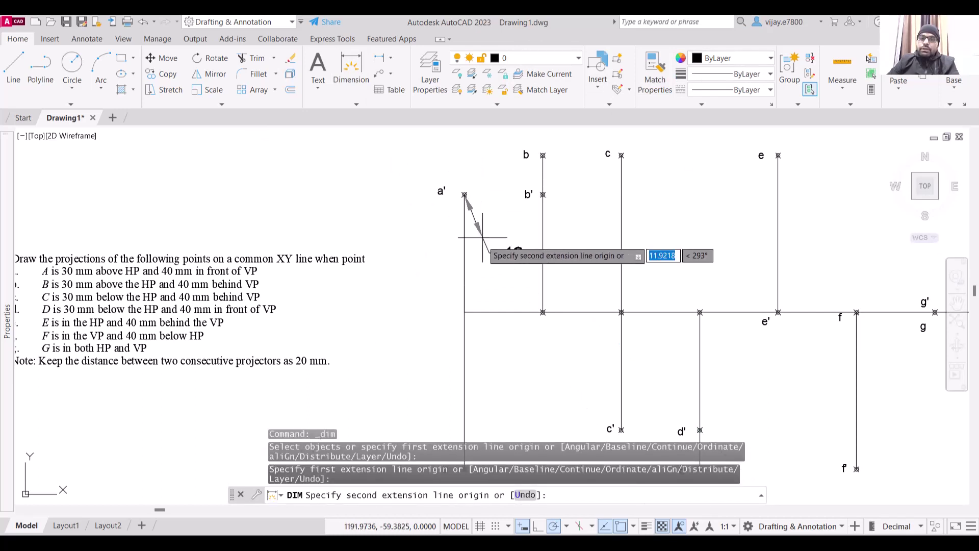
pyautogui.click(464, 311)
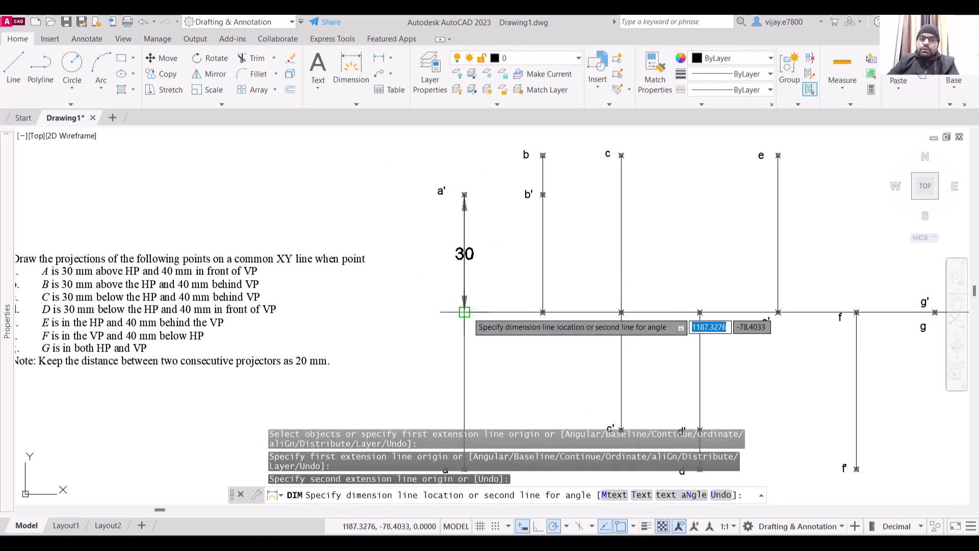
pyautogui.click(491, 312)
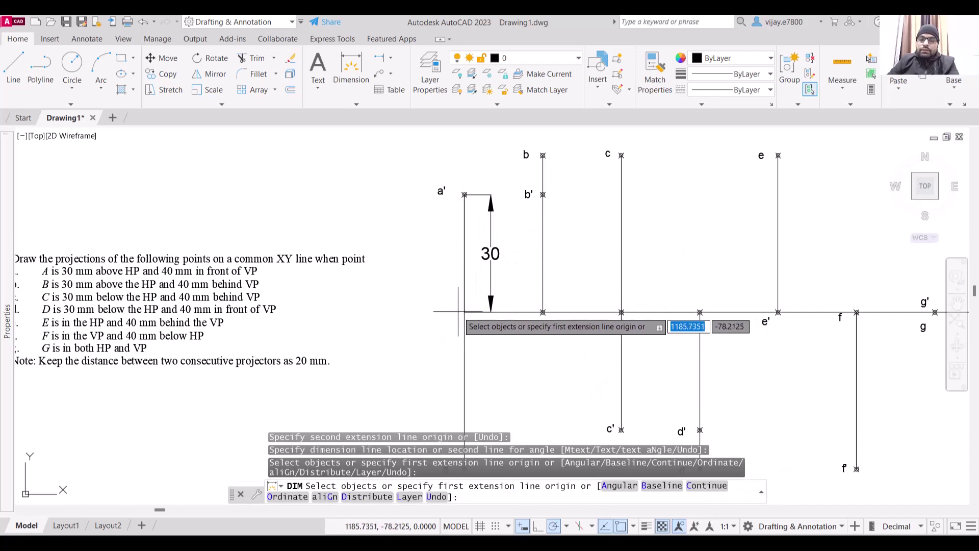
pyautogui.click(464, 311)
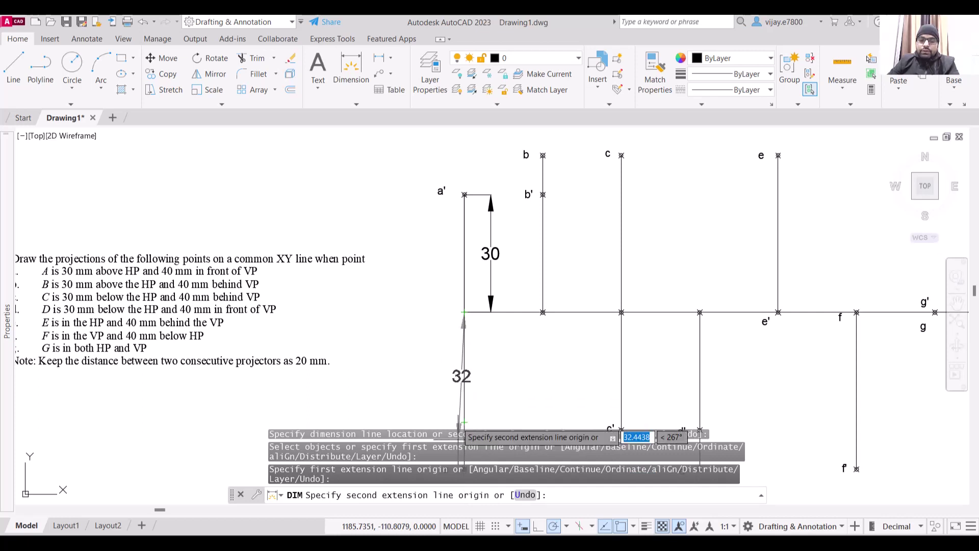
pyautogui.moveTo(464, 417); pyautogui.dragTo(468, 340, button='middle')
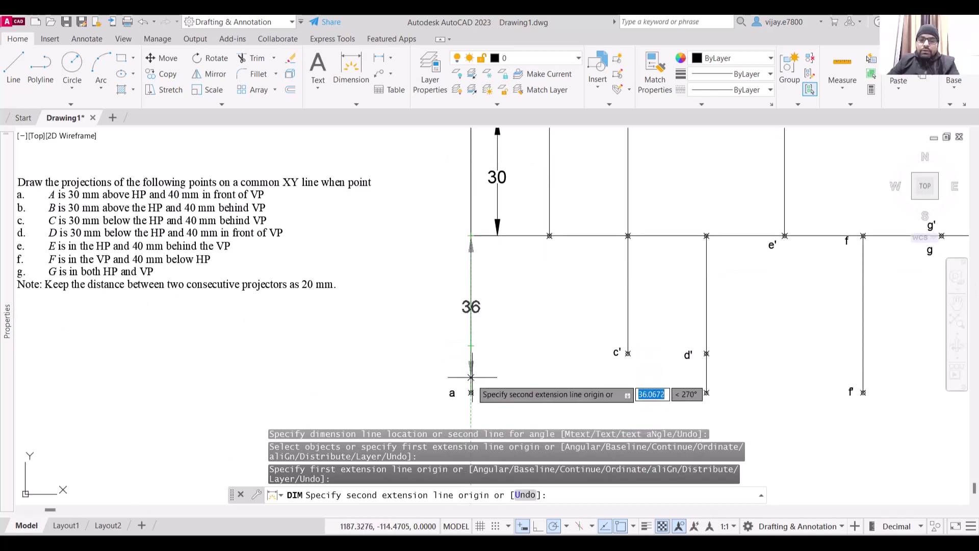
pyautogui.click(470, 392)
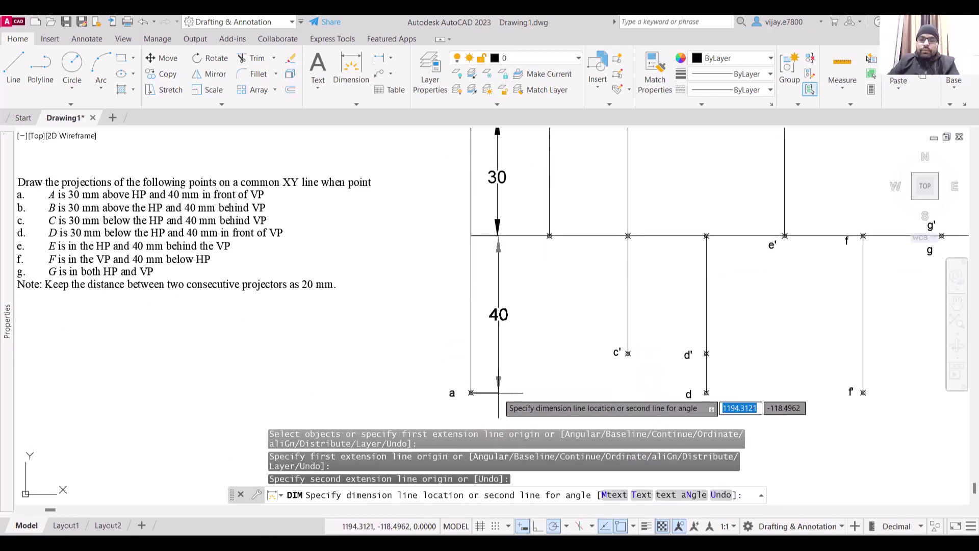
pyautogui.click(497, 393)
# - Dimension the heights of b' and b above the XY line, with the b dimension outside the b' dimension
pyautogui.moveTo(543, 337); pyautogui.dragTo(501, 398, button='middle')
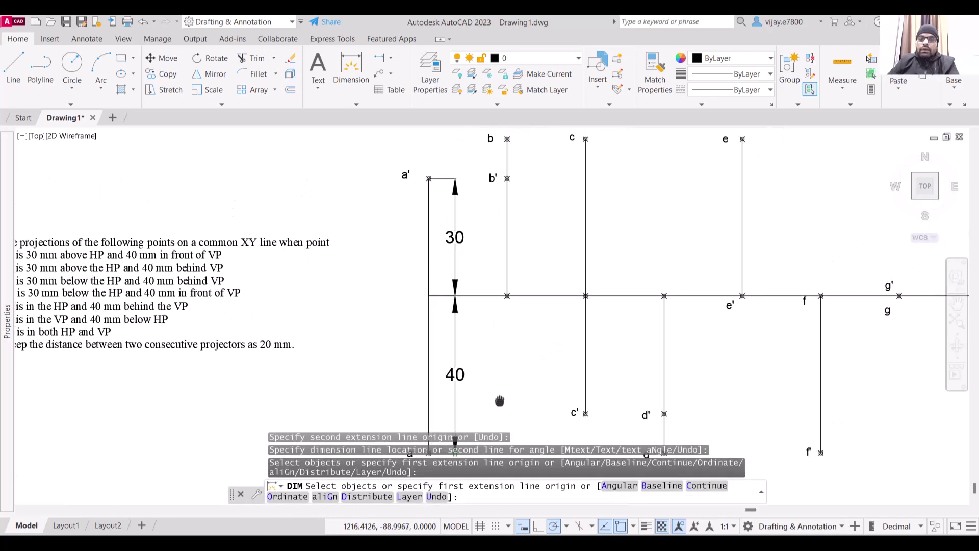
pyautogui.click(506, 196)
pyautogui.click(526, 207)
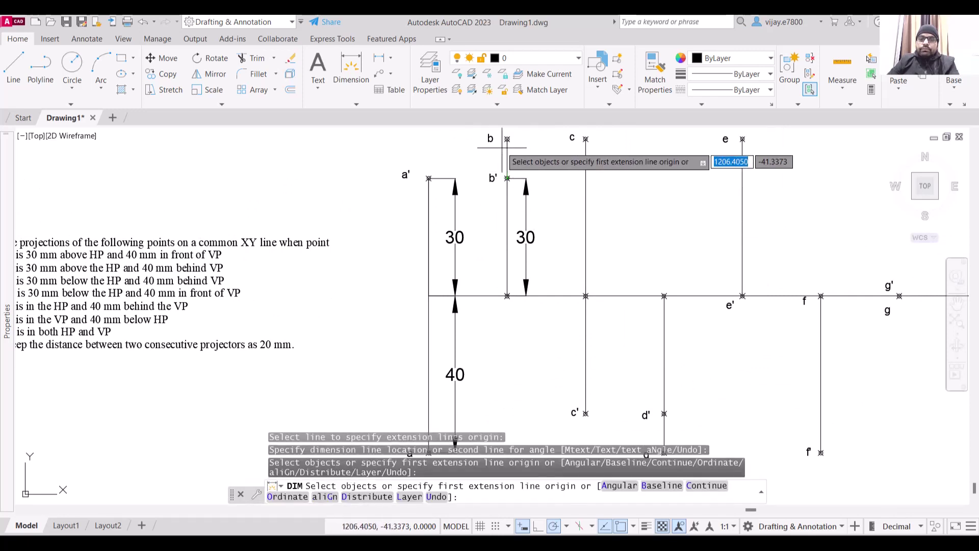
pyautogui.click(507, 139)
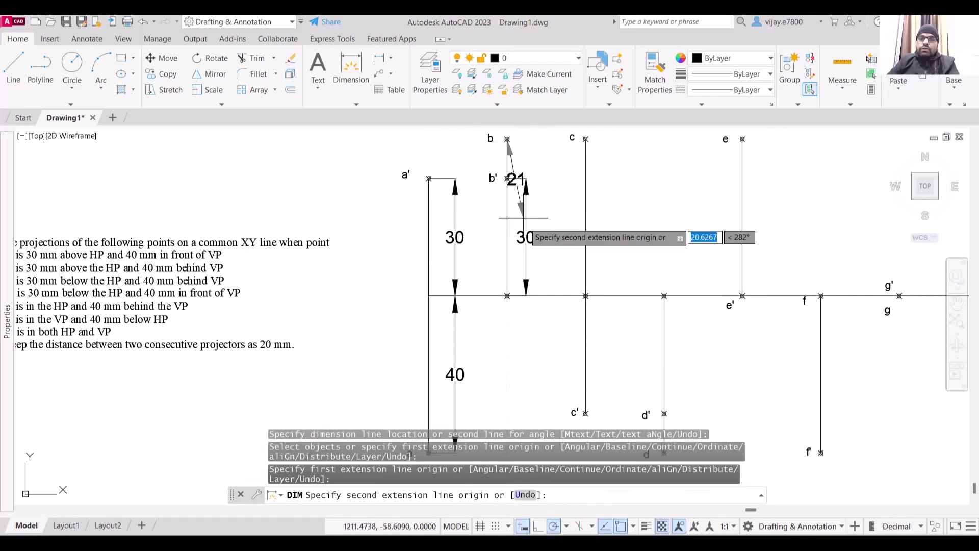
pyautogui.click(507, 295)
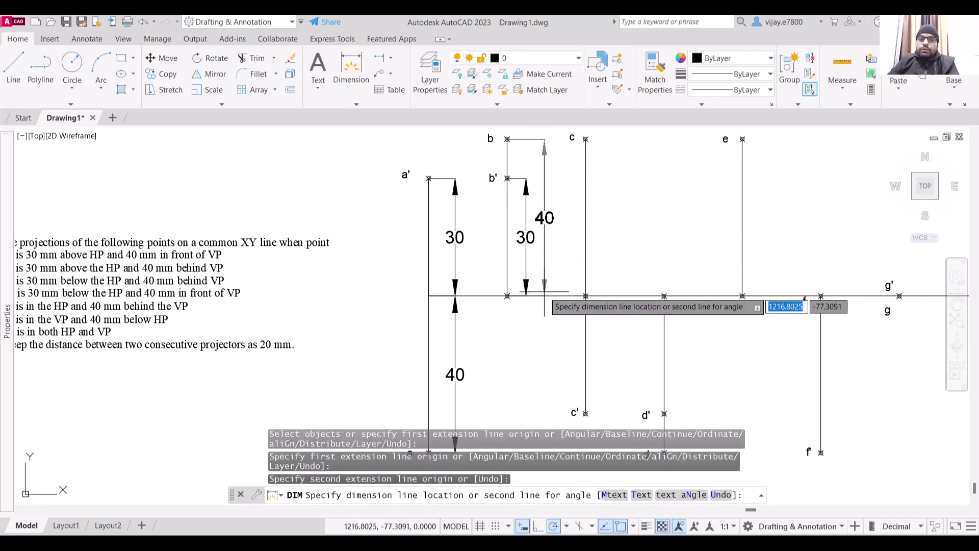
pyautogui.click(544, 299)
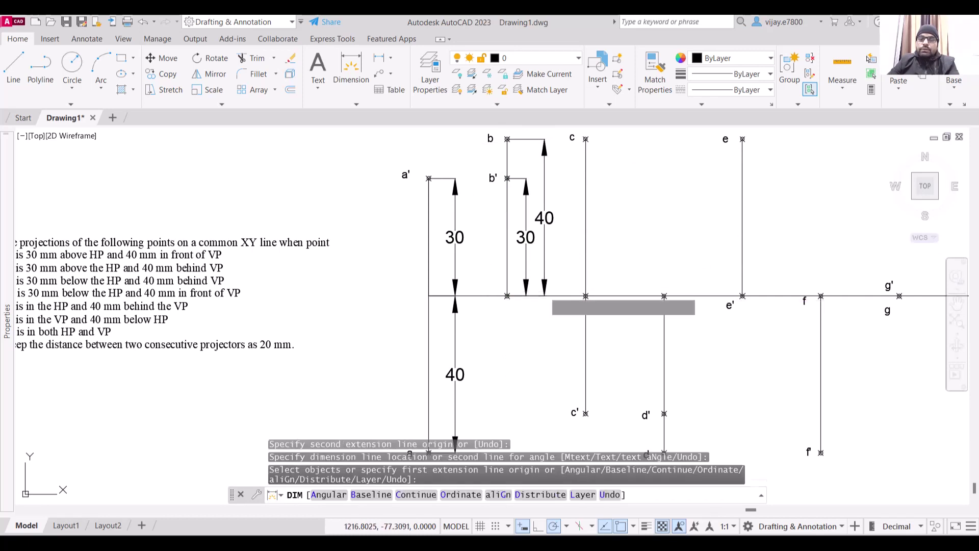
# - Dimension c to the XY line directly on point C's projector, and the XY line to c' just beside it
pyautogui.click(585, 139)
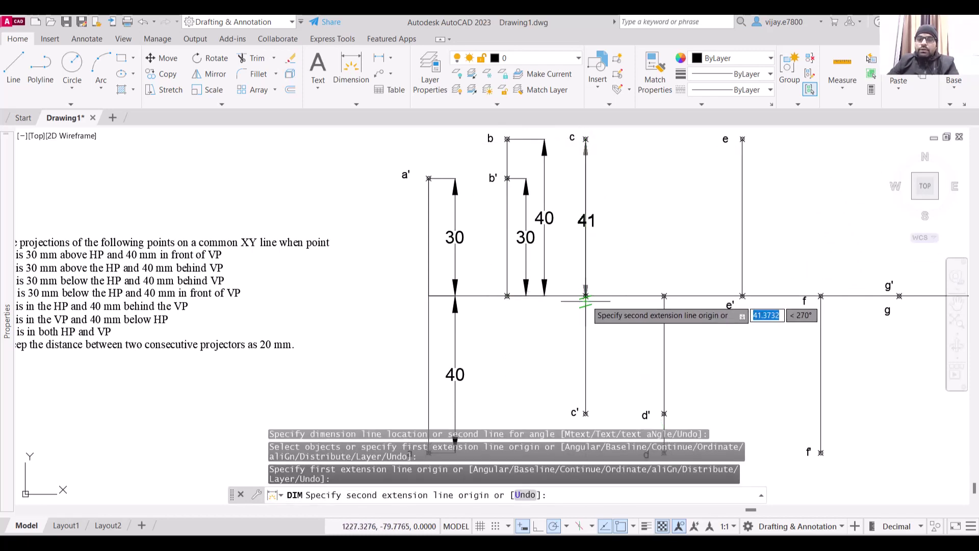
pyautogui.click(586, 296)
pyautogui.click(585, 296)
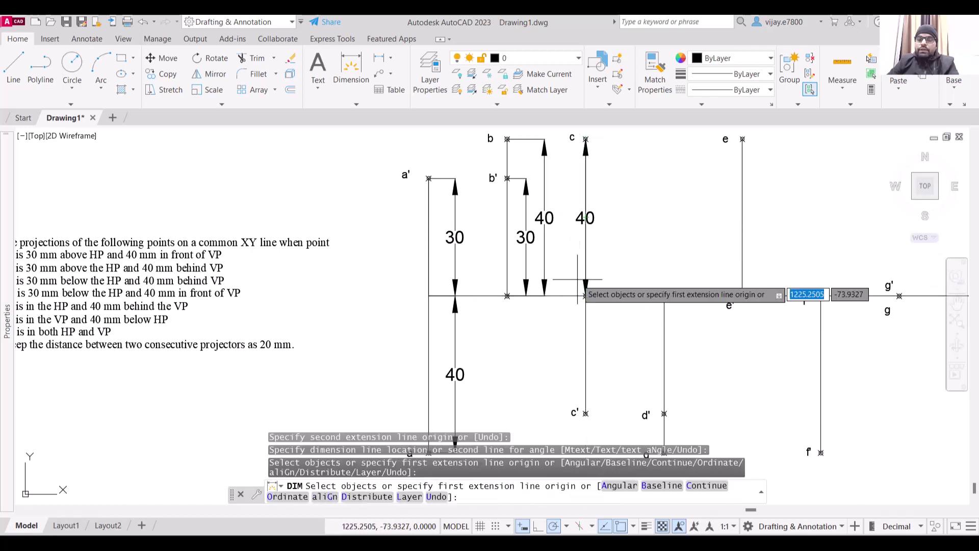
pyautogui.click(585, 296)
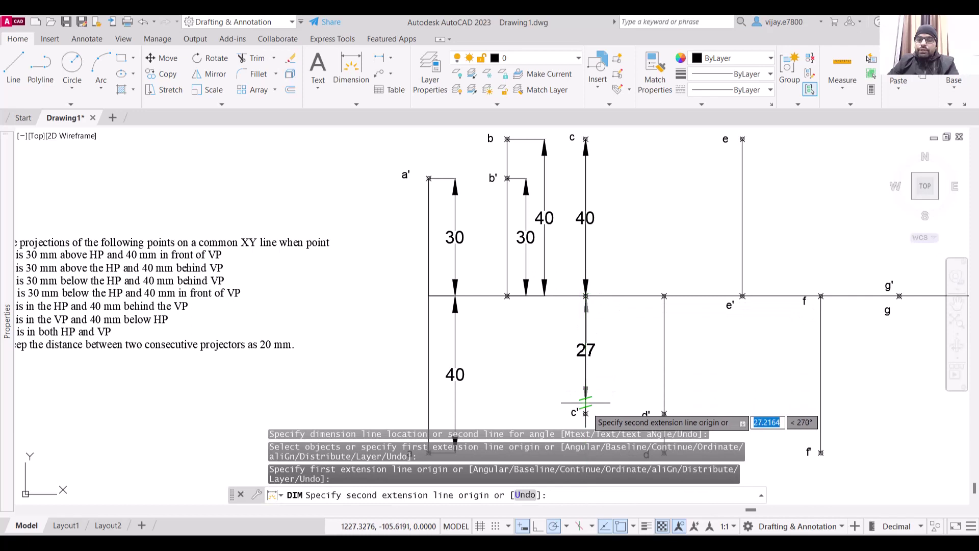
pyautogui.click(586, 413)
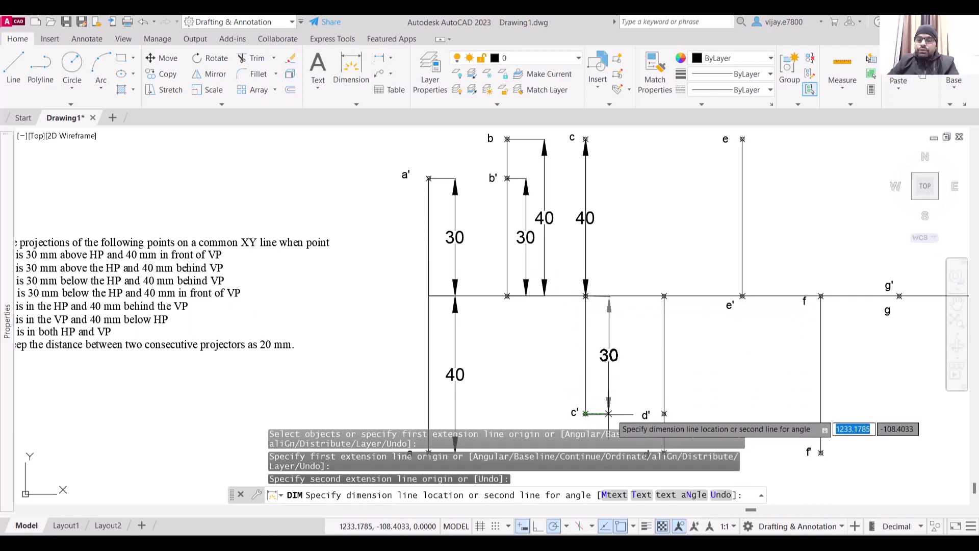
pyautogui.click(613, 405)
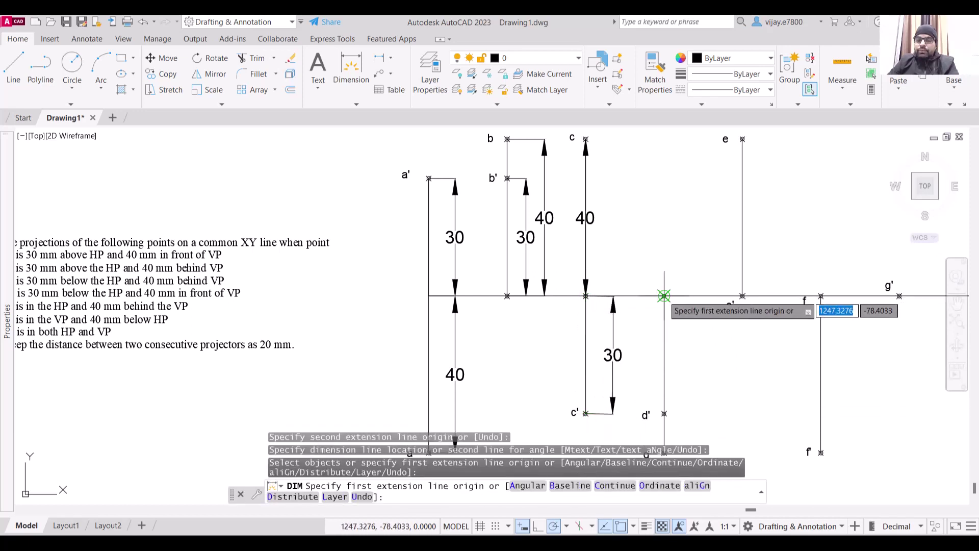
# - Dimension the distances from the XY line to d' and to d, with the d dimension outside the d' dimension
pyautogui.click(664, 295)
pyautogui.click(664, 413)
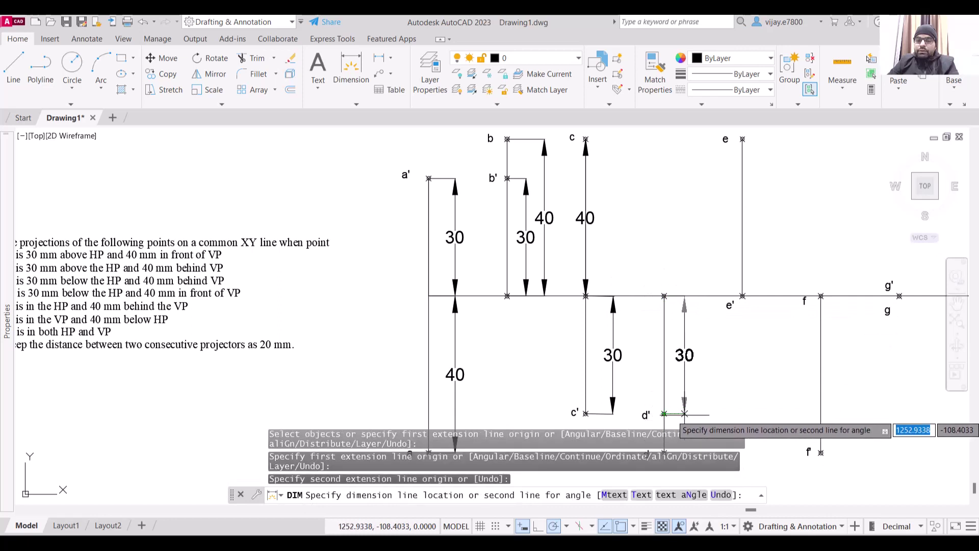
pyautogui.click(681, 410)
pyautogui.moveTo(703, 390); pyautogui.dragTo(682, 316, button='middle')
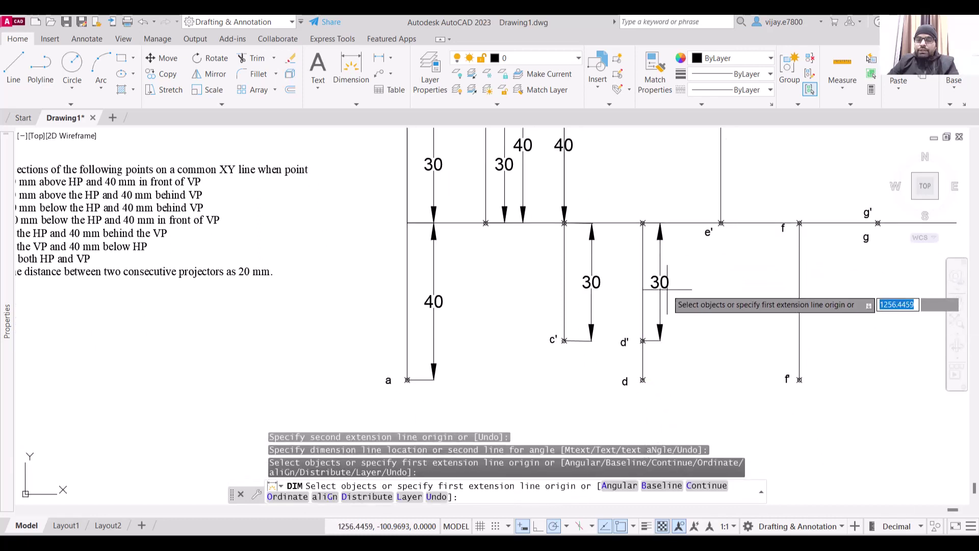
pyautogui.click(643, 223)
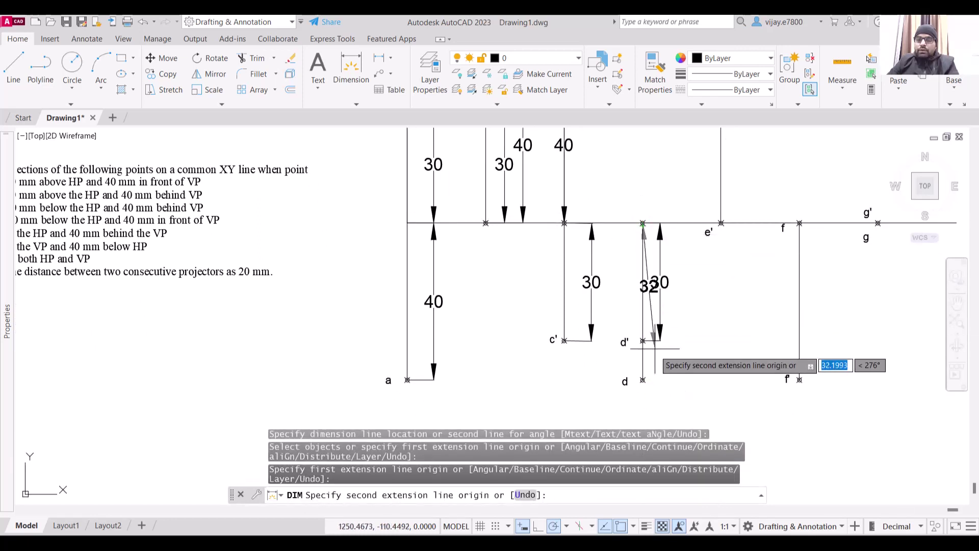
pyautogui.click(643, 380)
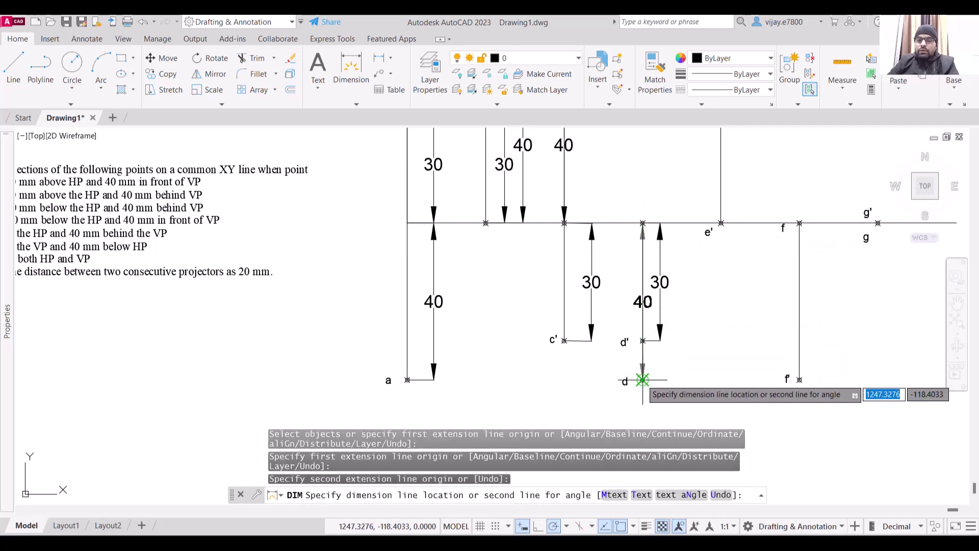
pyautogui.click(682, 378)
# - Dimension the distances from e and from f' to the XY line, placing each dimension just beside its projector
pyautogui.moveTo(725, 305)
pyautogui.mouseDown(button='middle')
pyautogui.moveTo(647, 367)
pyautogui.moveTo(606, 436)
pyautogui.mouseUp(button='middle')
pyautogui.press('Return')
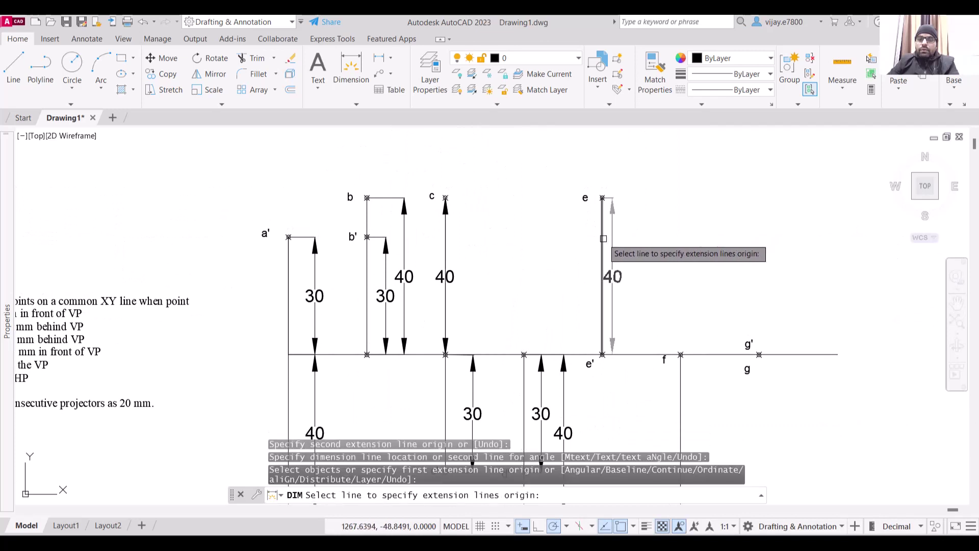
pyautogui.click(602, 235)
pyautogui.click(623, 240)
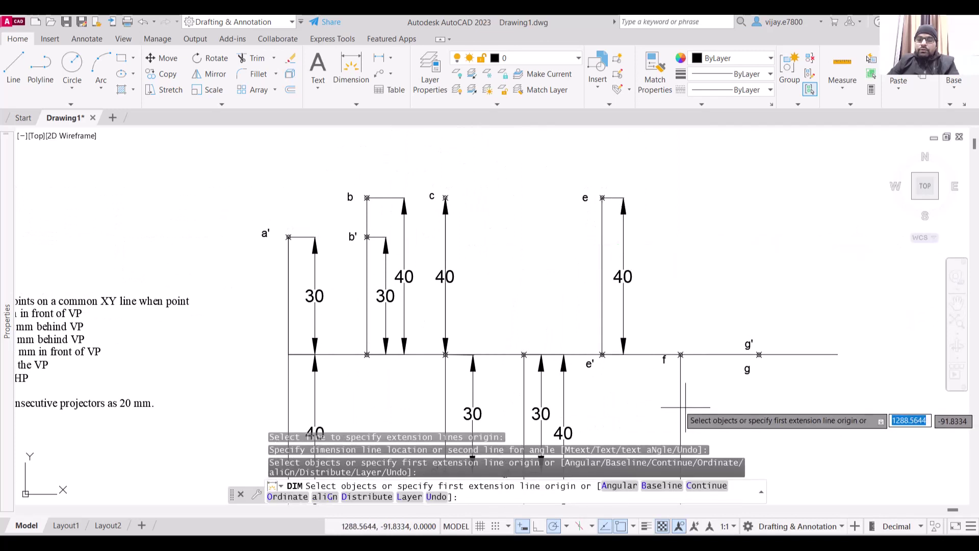
pyautogui.press('Return')
pyautogui.click(682, 404)
pyautogui.click(702, 404)
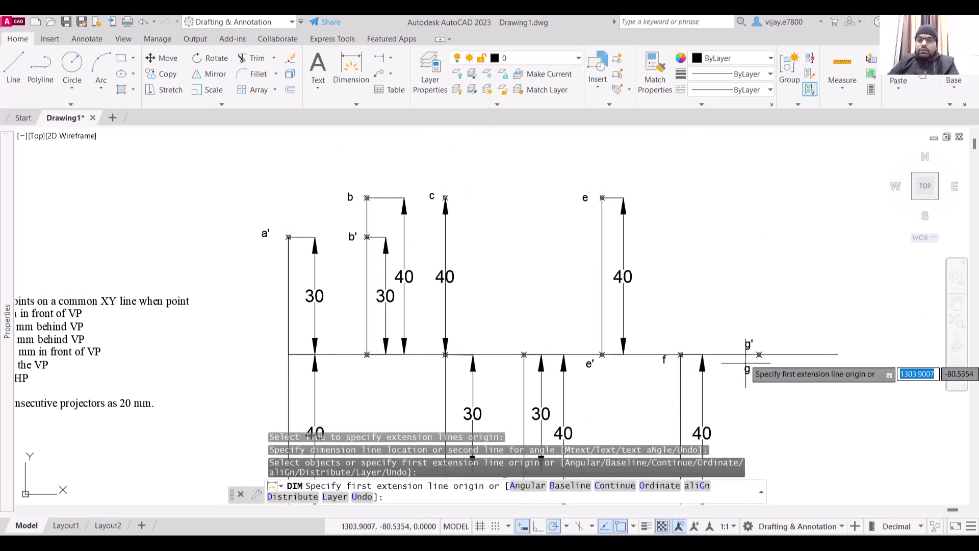
pyautogui.moveTo(743, 291); pyautogui.dragTo(778, 253, button='middle')
pyautogui.scroll(-2, 776, 256)
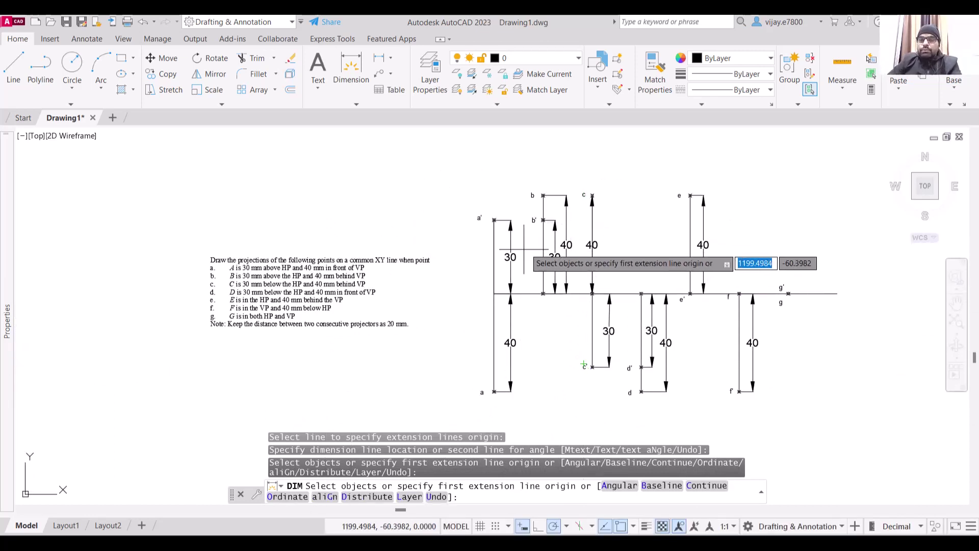
pyautogui.press('Return')
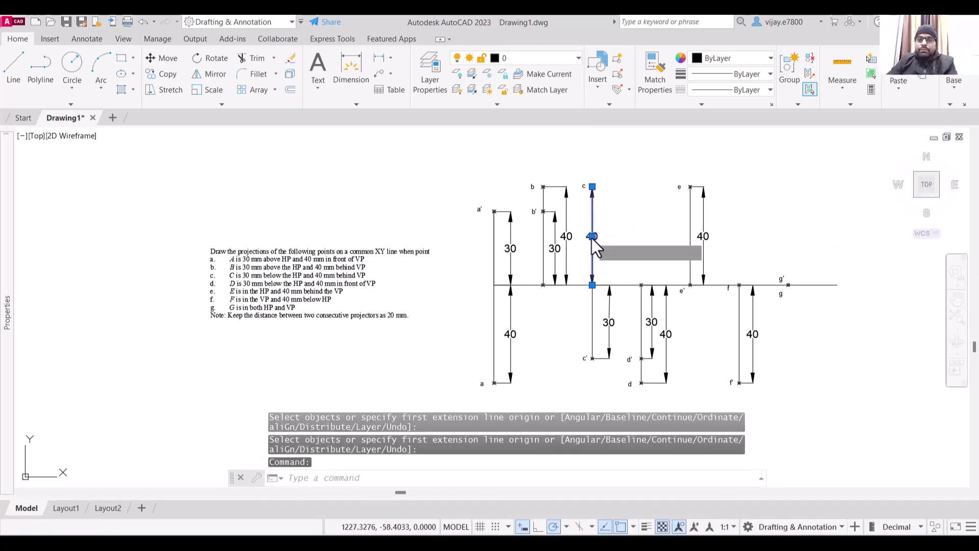
# - Move the dimension lying on the projector of c to just beside it, in line with the c' dimension below
pyautogui.click(592, 236)
pyautogui.click(611, 236)
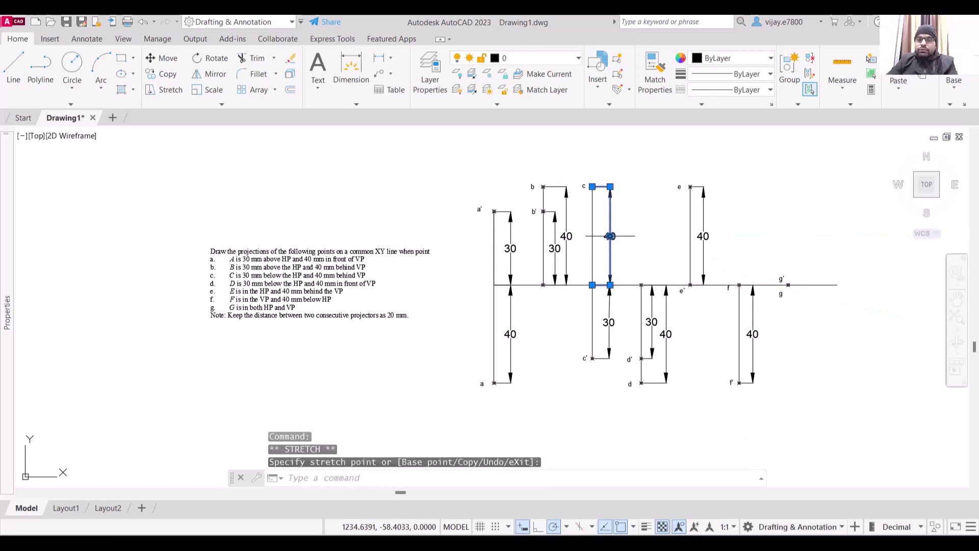
pyautogui.press('Escape')
# - Select all dimensions similar to the e dimension and set their colour to 242,113,114
pyautogui.click(709, 244)
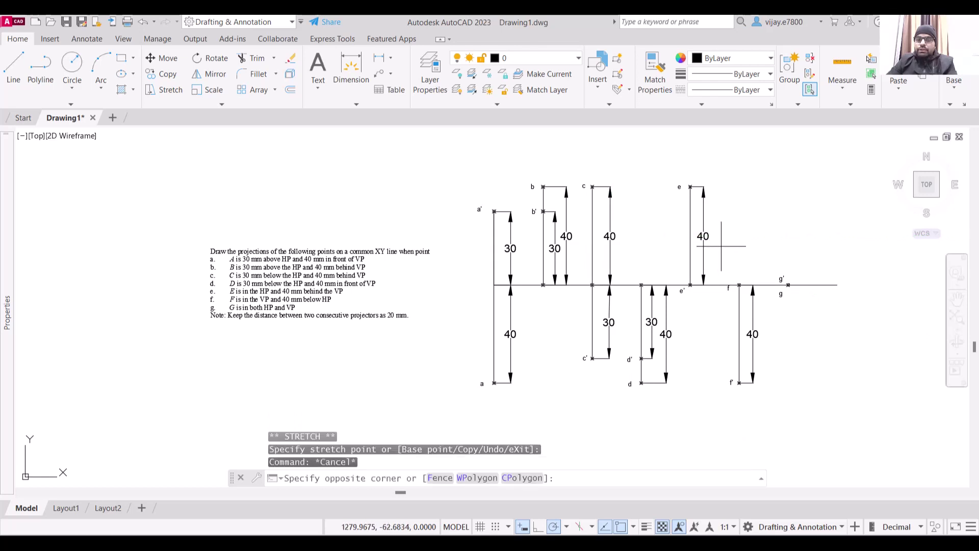
pyautogui.click(681, 227)
pyautogui.rightClick(706, 245)
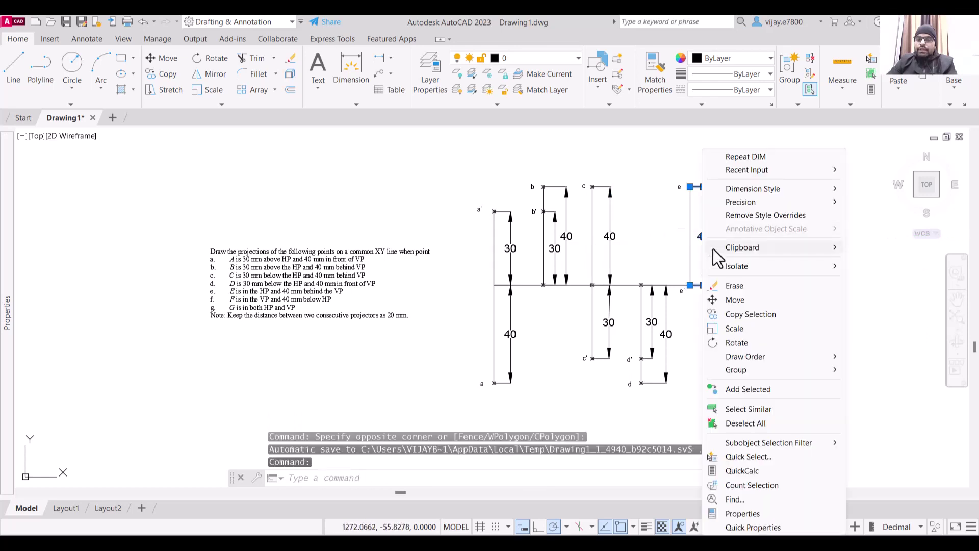
pyautogui.click(742, 408)
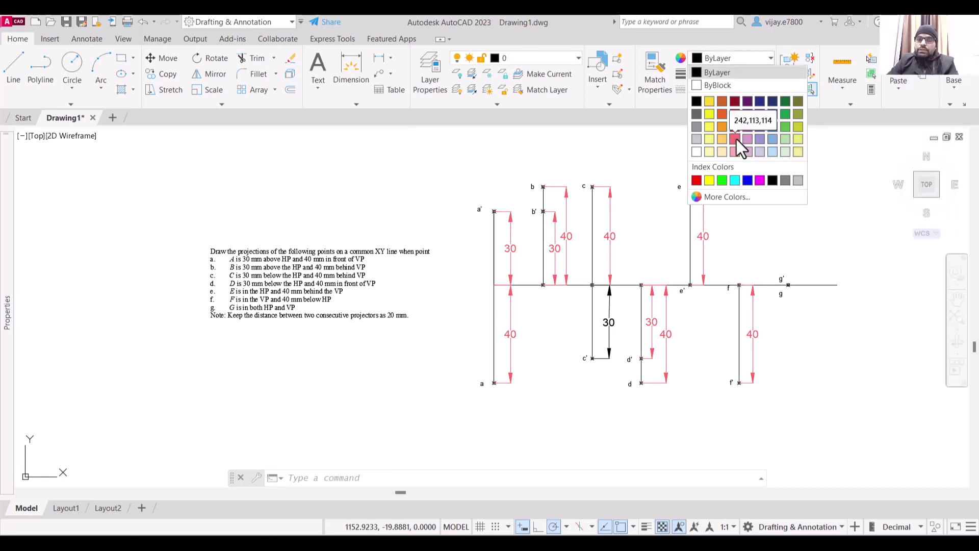
pyautogui.click(736, 140)
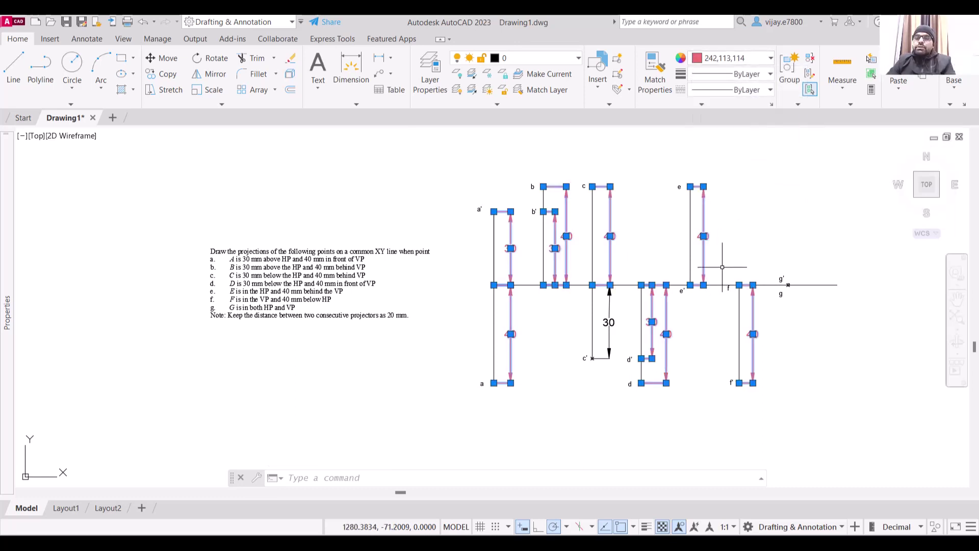
pyautogui.press('Escape')
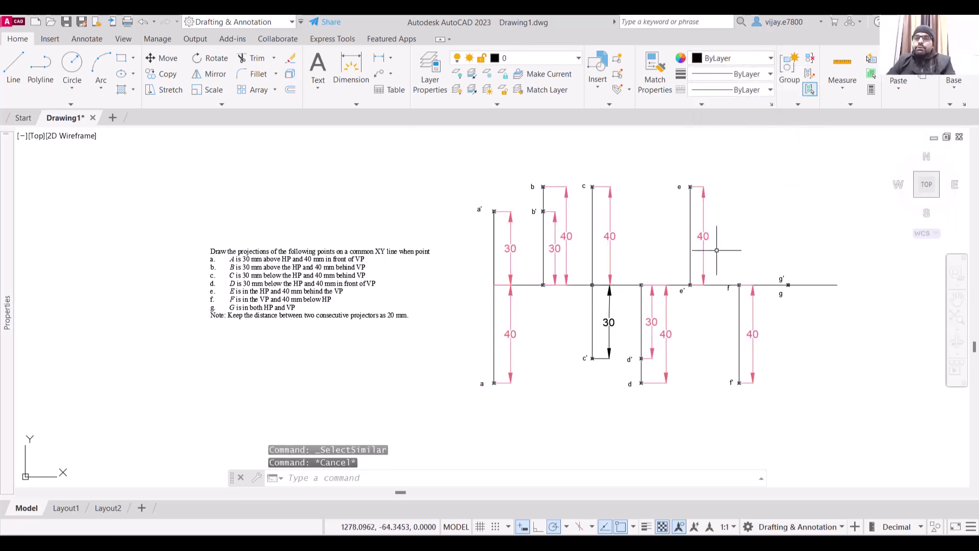
# - Select all text similar to the g' label and set the text height to 3
pyautogui.click(781, 279)
pyautogui.rightClick(782, 282)
pyautogui.click(819, 409)
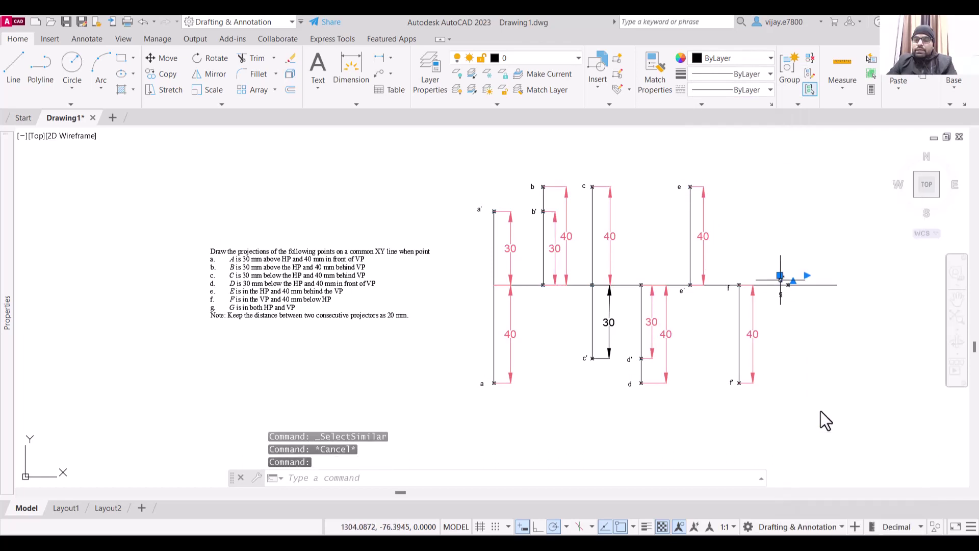
pyautogui.hotkey('ctrl', '1')
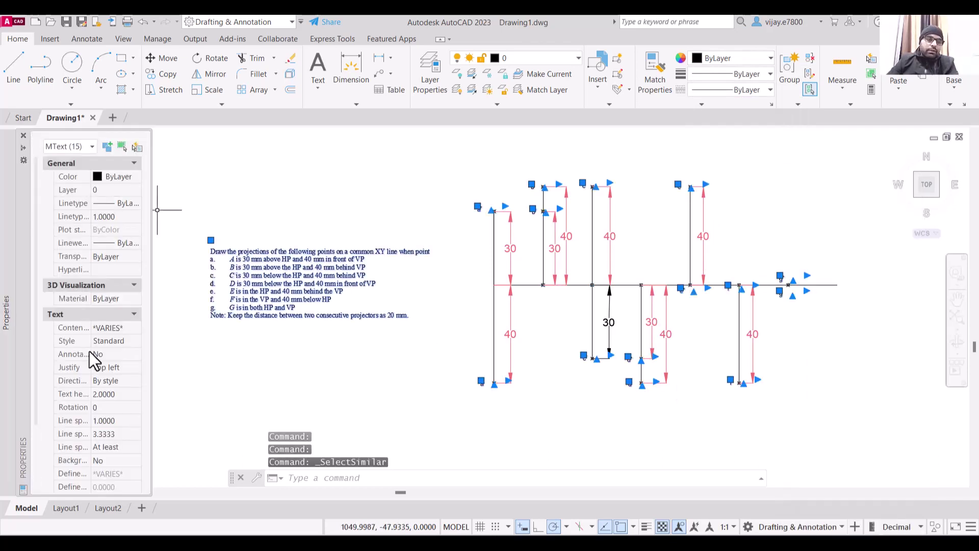
pyautogui.click(106, 395)
pyautogui.write('3.000')
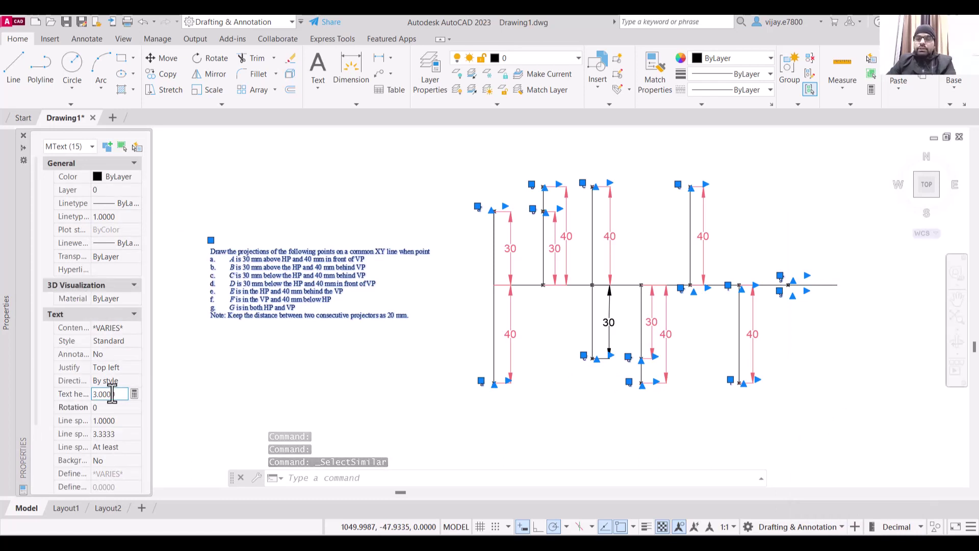
pyautogui.press('Return')
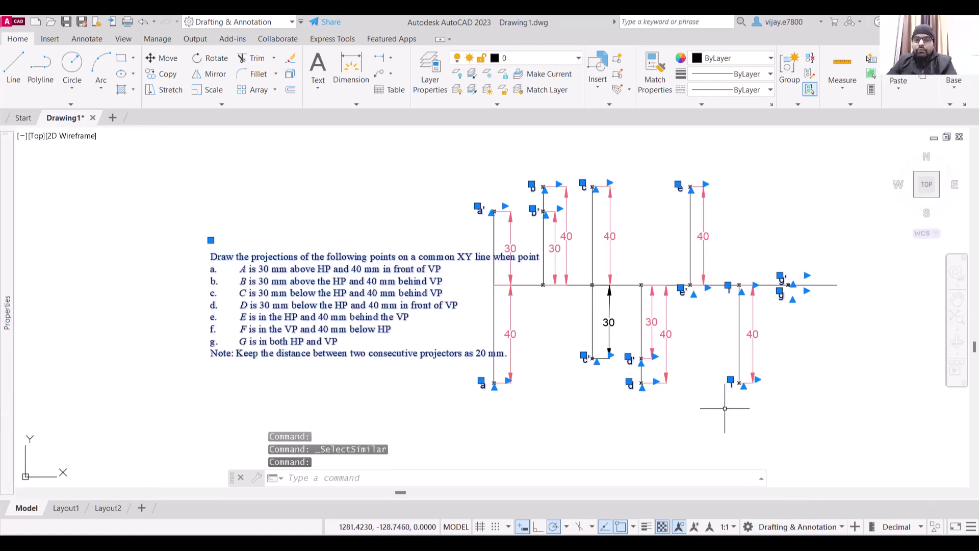
pyautogui.press('Escape')
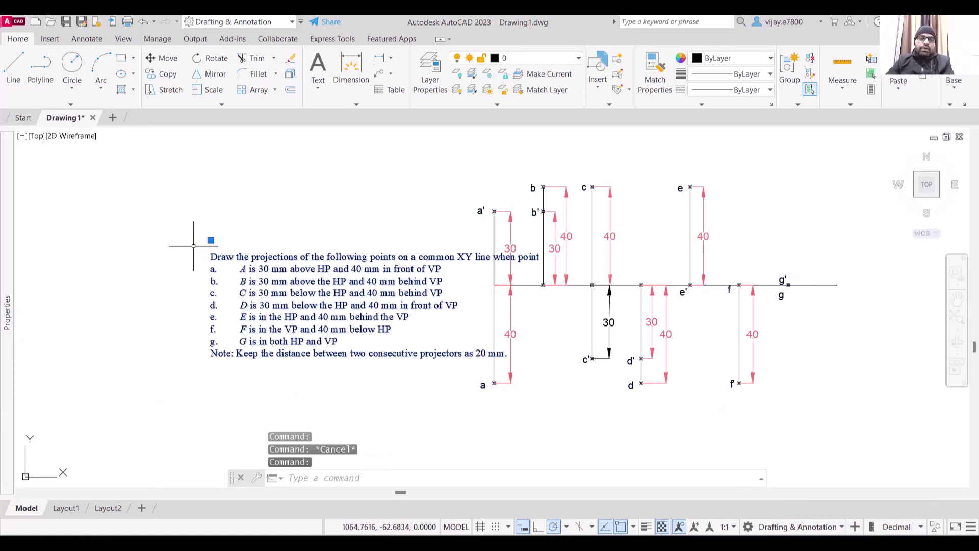
# - Move the problem statement text away from the drawing so that it clears point A's projector
pyautogui.click(210, 240)
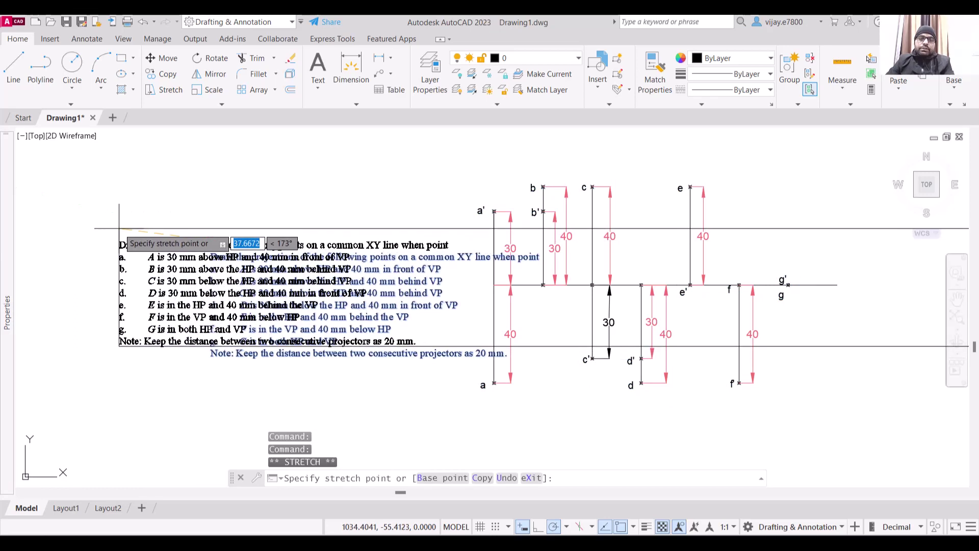
pyautogui.click(118, 227)
pyautogui.press('Escape')
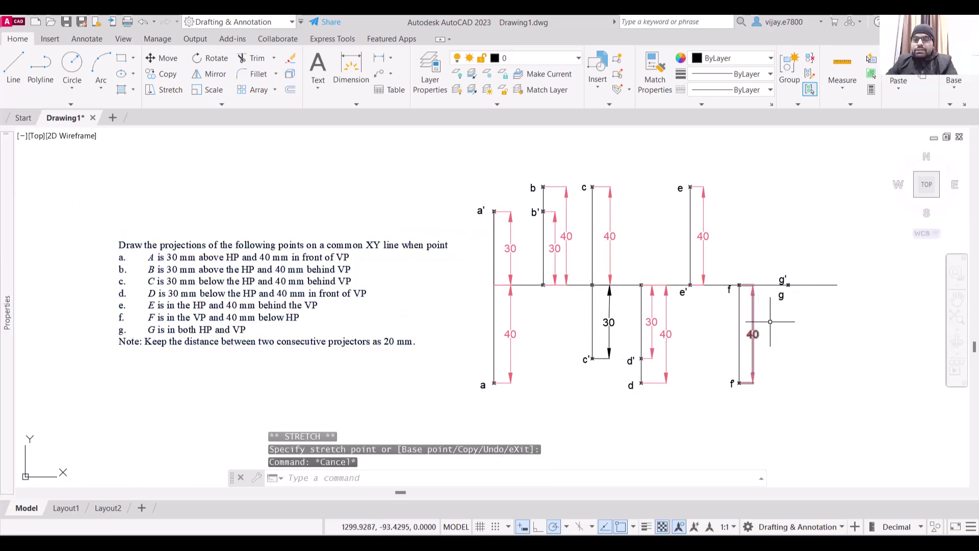
# - Set the colour of the remaining black dimension, from the XY line to c', to 237,31,36
pyautogui.click(612, 334)
pyautogui.click(603, 325)
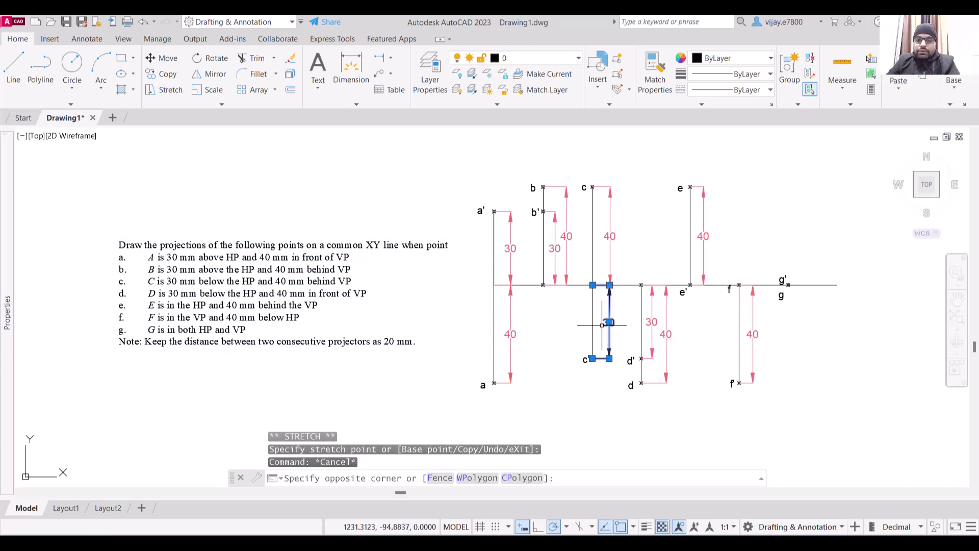
pyautogui.click(731, 59)
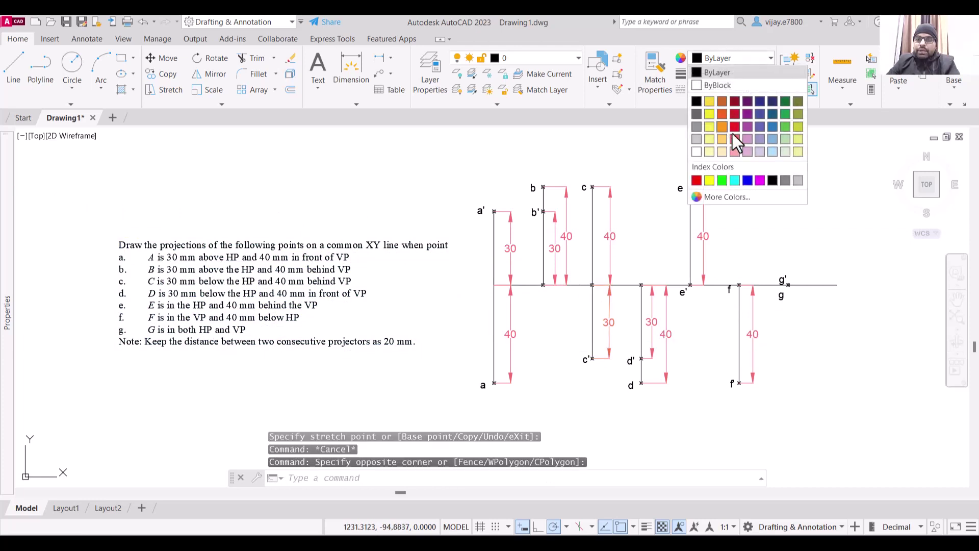
pyautogui.click(735, 128)
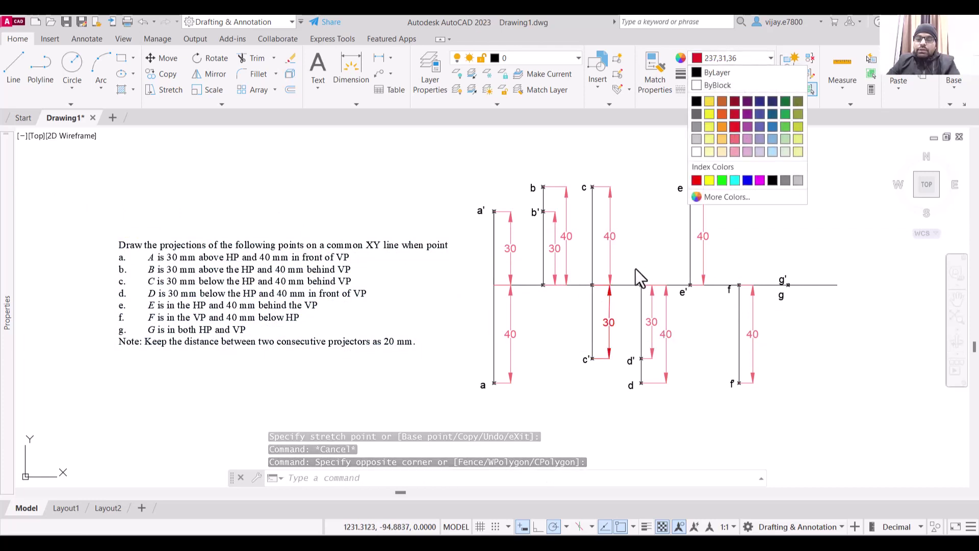
pyautogui.press('Escape')
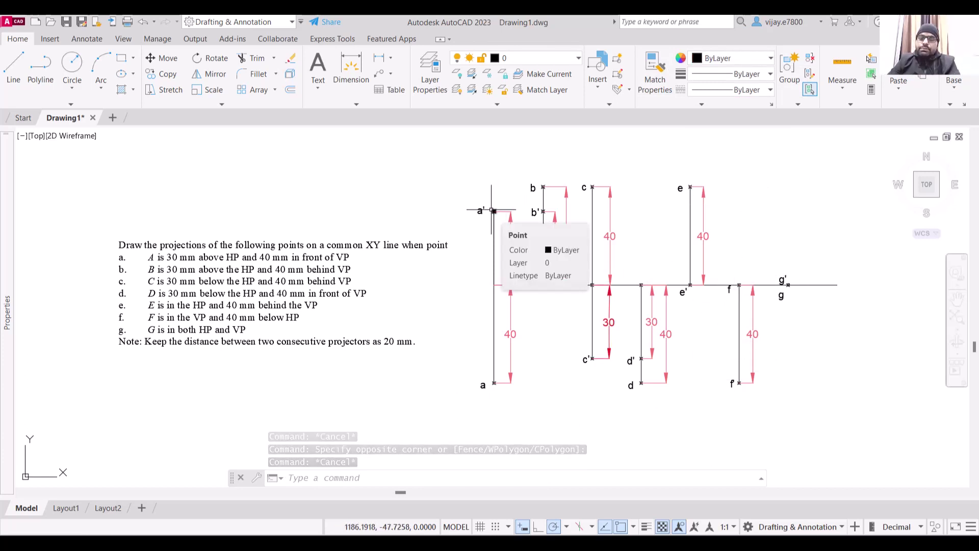
# - Set the point size to 3% relative to the screen in the point style settings
pyautogui.write('PTYPE')
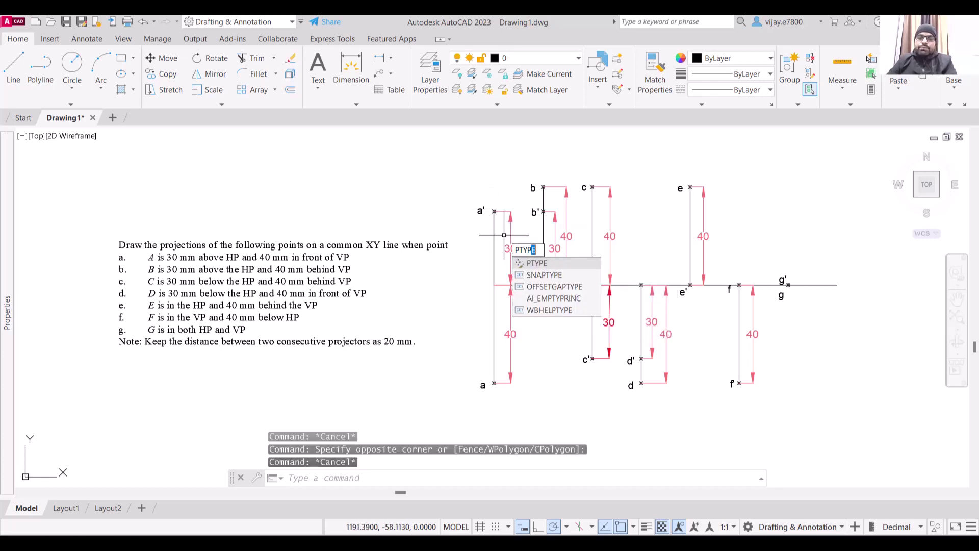
pyautogui.press('Return')
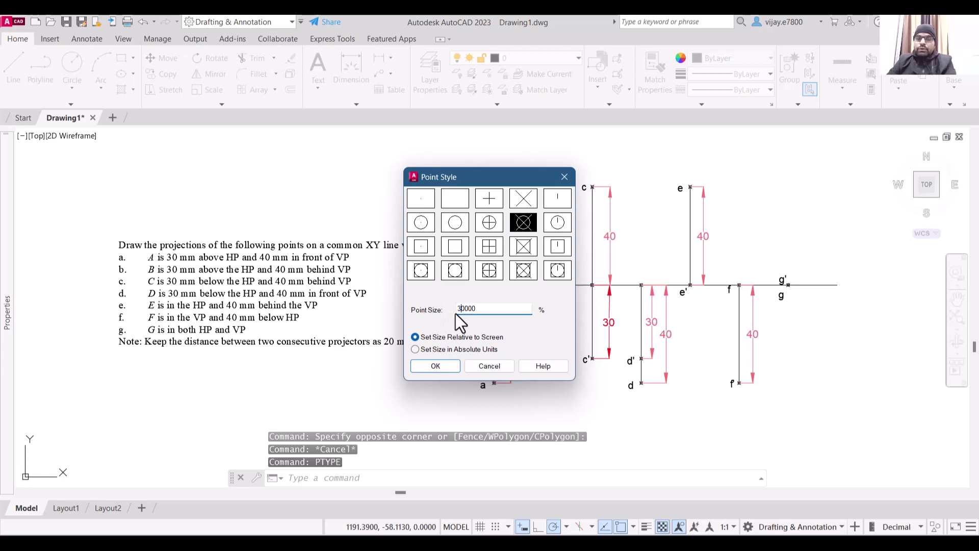
pyautogui.press('Return')
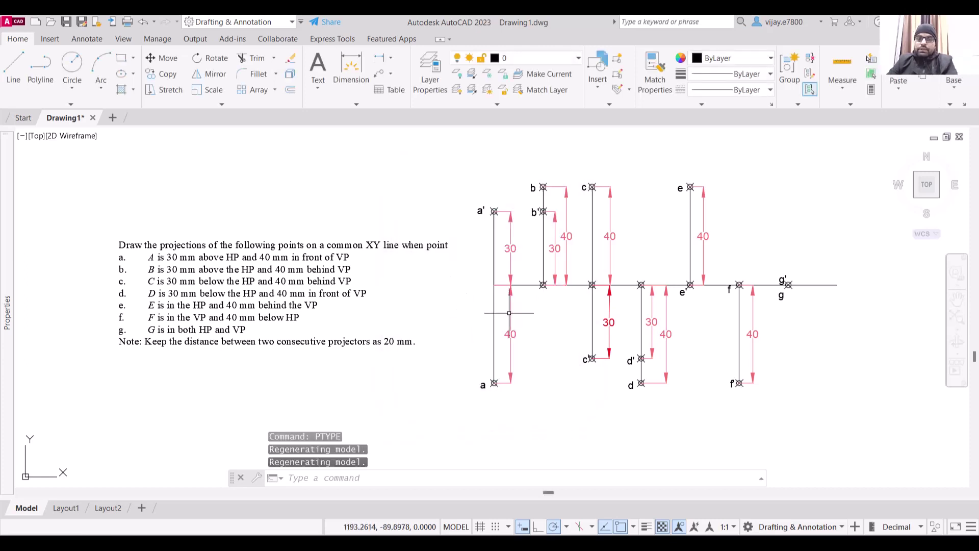